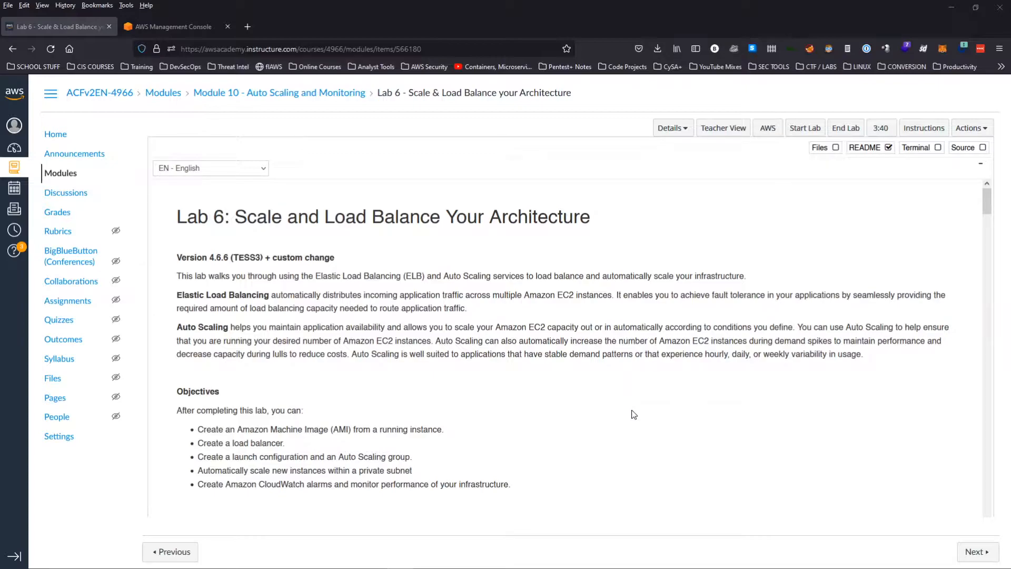
- Read through the Lab 6 instructions, examining the infrastructure diagrams and the settings required in Task 2: Create a Load Balancer
{"action": "scroll", "coordinate": [631, 414], "scroll_direction": "down", "scroll_amount": 8}
{"action": "scroll", "coordinate": [631, 422], "scroll_direction": "down", "scroll_amount": 20}
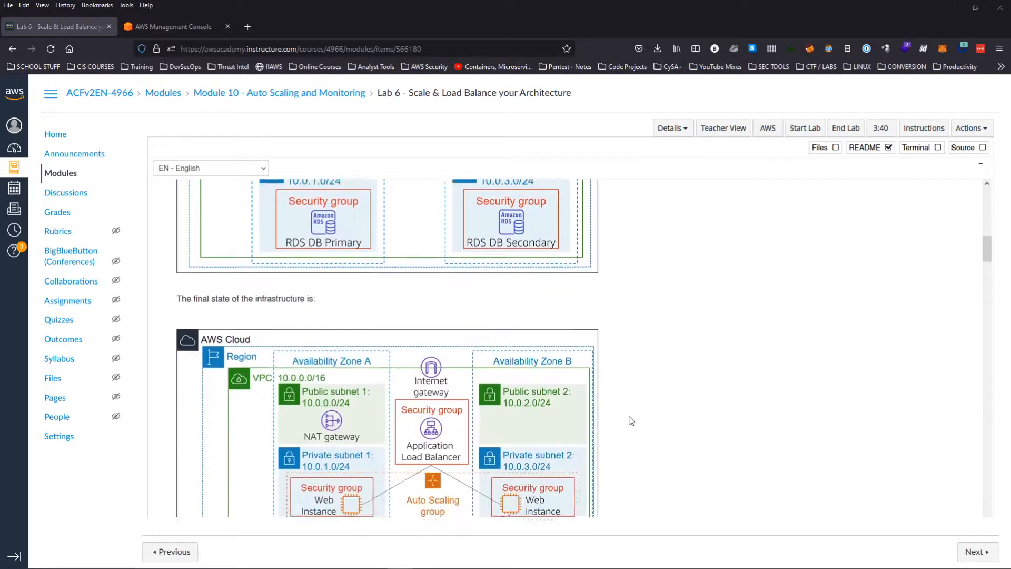
{"action": "scroll", "coordinate": [631, 419], "scroll_direction": "down", "scroll_amount": 4}
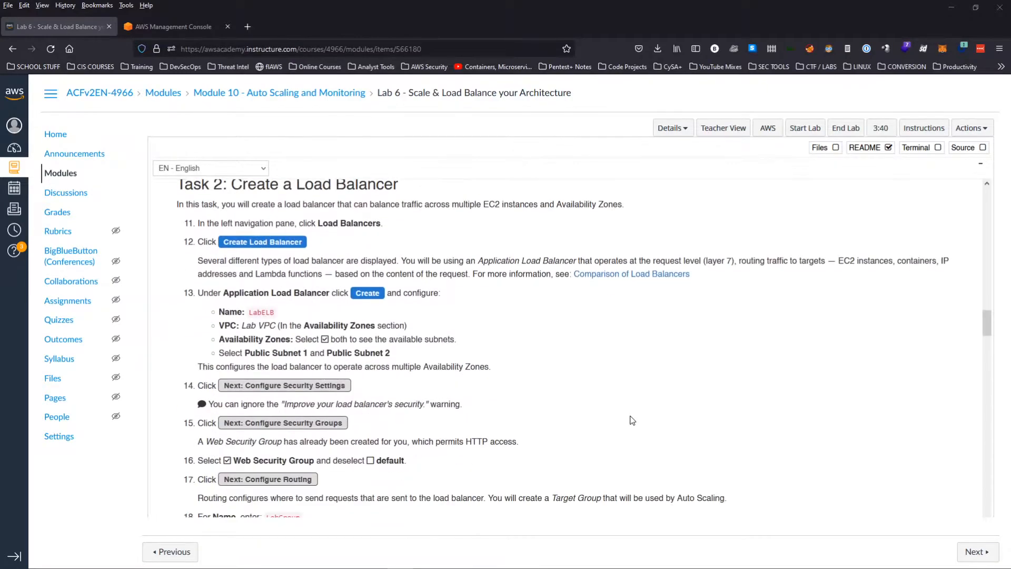
{"action": "scroll", "coordinate": [632, 421], "scroll_direction": "up", "scroll_amount": 3}
{"action": "mouse_move", "coordinate": [989, 318]}
{"action": "left_mouse_down"}
{"action": "mouse_move", "coordinate": [986, 331]}
{"action": "mouse_move", "coordinate": [978, 323]}
{"action": "left_mouse_up"}
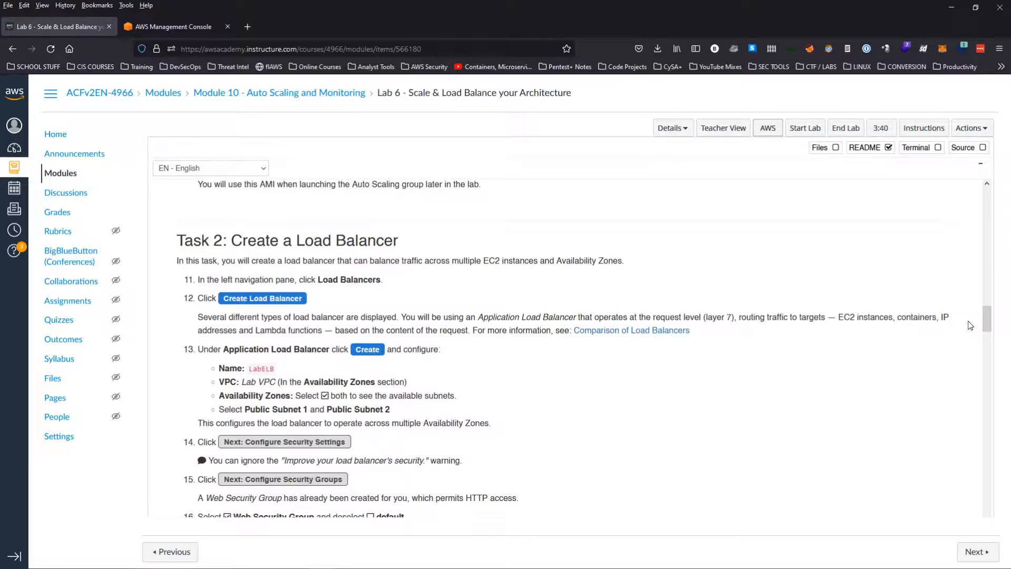
{"action": "scroll", "coordinate": [289, 305], "scroll_direction": "down", "scroll_amount": 2}
{"action": "scroll", "coordinate": [321, 416], "scroll_direction": "up", "scroll_amount": 1}
{"action": "scroll", "coordinate": [365, 402], "scroll_direction": "down", "scroll_amount": 3}
{"action": "scroll", "coordinate": [364, 412], "scroll_direction": "down", "scroll_amount": 2}
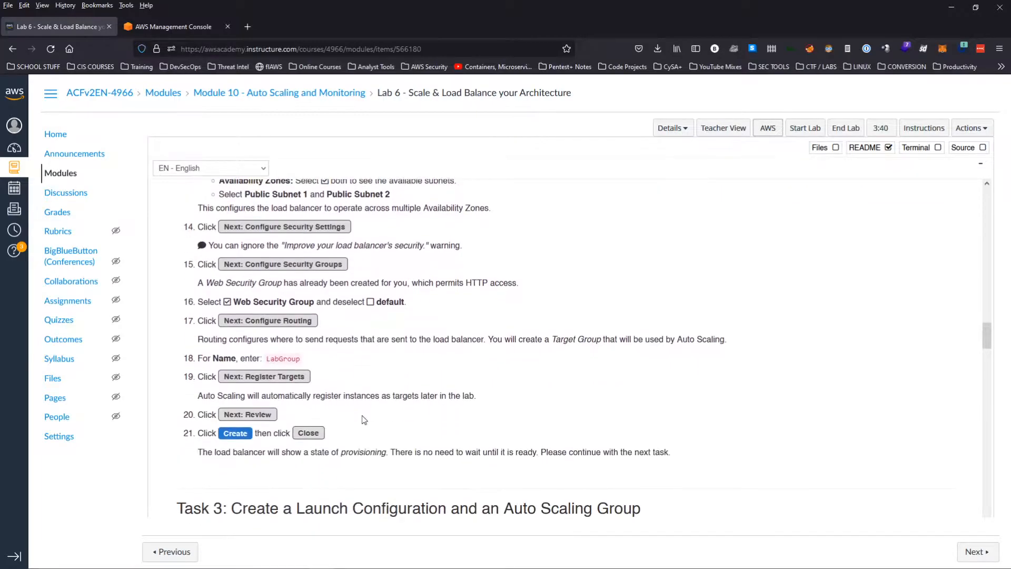
{"action": "scroll", "coordinate": [380, 394], "scroll_direction": "up", "scroll_amount": 2}
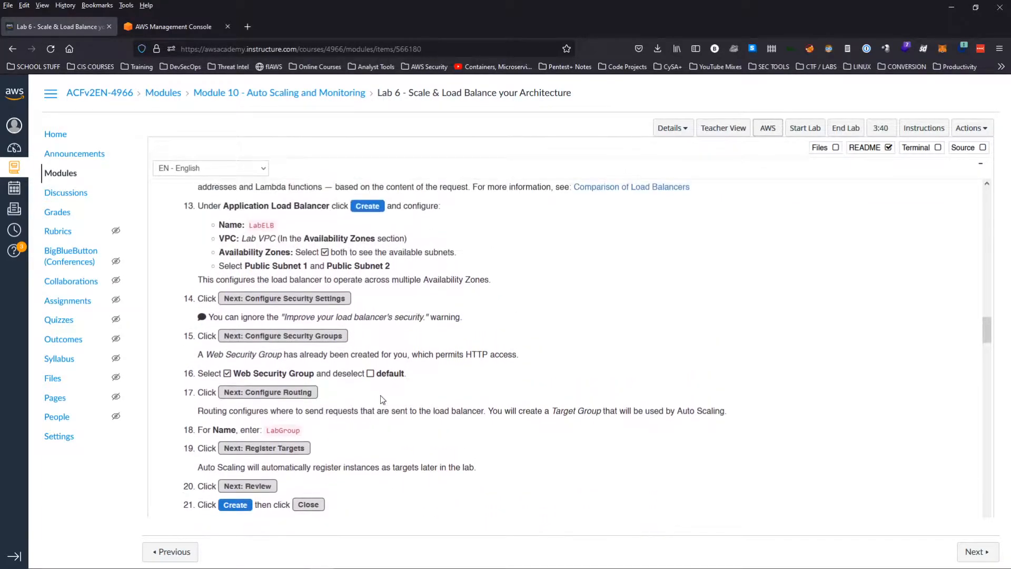
{"action": "scroll", "coordinate": [358, 391], "scroll_direction": "down", "scroll_amount": 1}
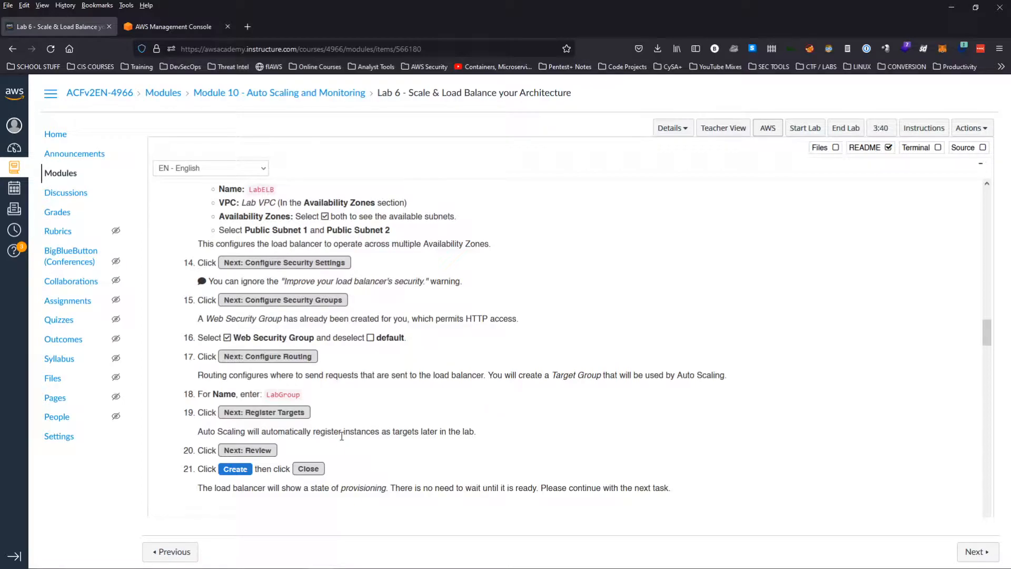
{"action": "scroll", "coordinate": [342, 436], "scroll_direction": "up", "scroll_amount": 2}
{"action": "scroll", "coordinate": [352, 439], "scroll_direction": "up", "scroll_amount": 1}
{"action": "scroll", "coordinate": [353, 440], "scroll_direction": "down", "scroll_amount": 2}
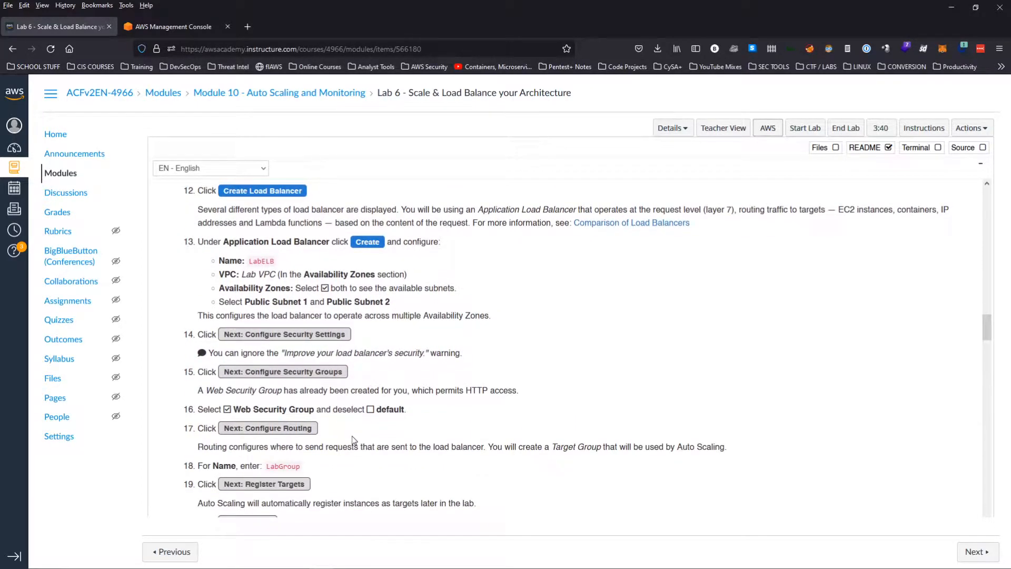
{"action": "scroll", "coordinate": [397, 435], "scroll_direction": "down", "scroll_amount": 2}
{"action": "scroll", "coordinate": [397, 435], "scroll_direction": "up", "scroll_amount": 1}
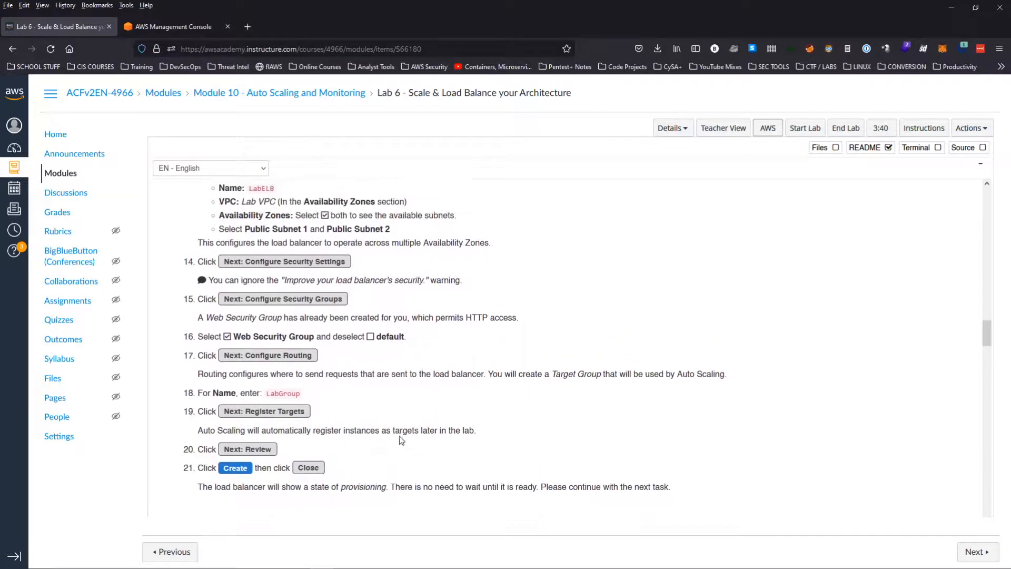
{"action": "left_click_drag", "start_coordinate": [983, 330], "coordinate": [991, 200]}
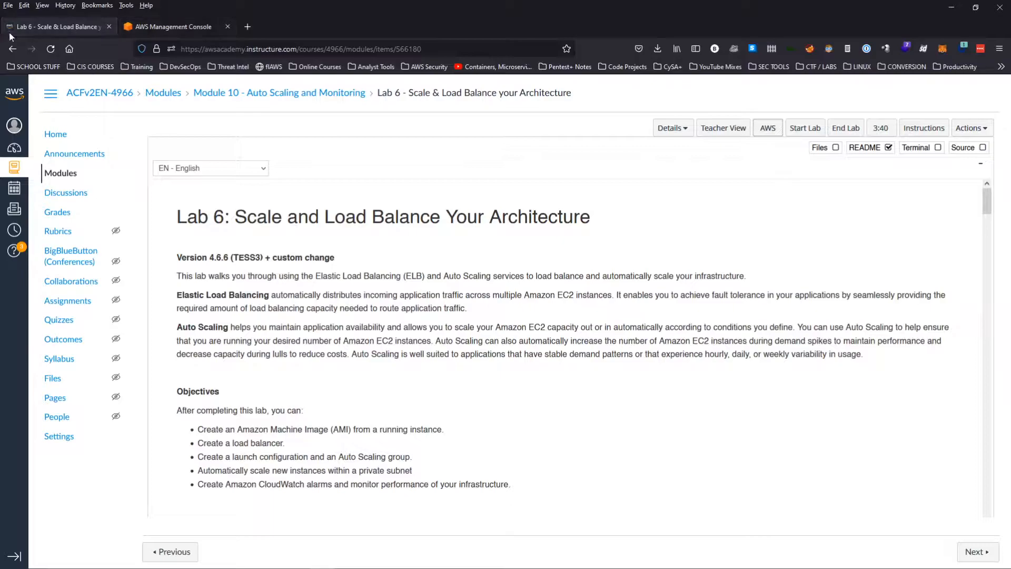
- Close the lab instructions page, open the EC2 instances list from the AWS console and dismiss the welcome message
{"action": "left_click", "coordinate": [109, 26]}
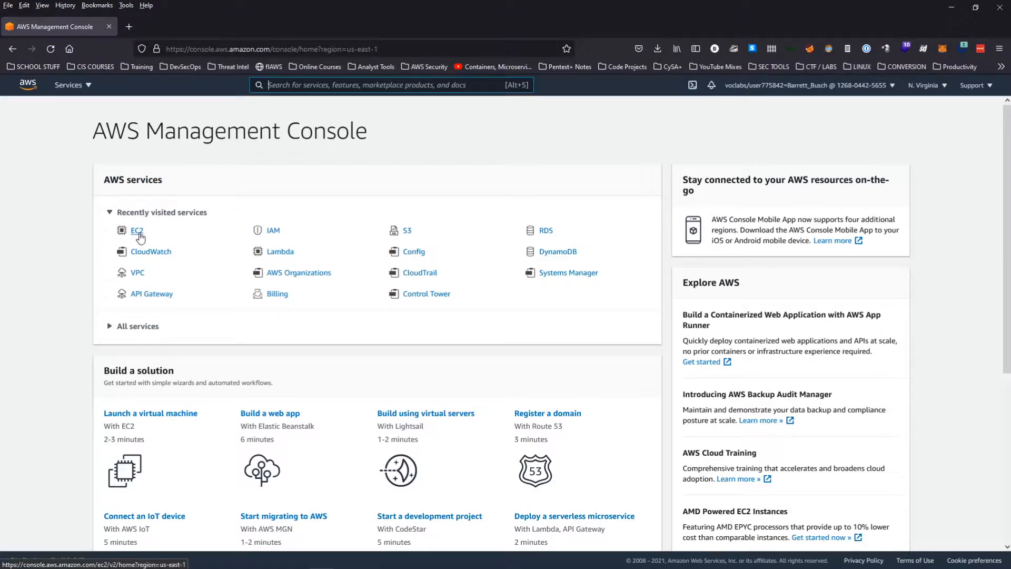
{"action": "left_click", "coordinate": [139, 235]}
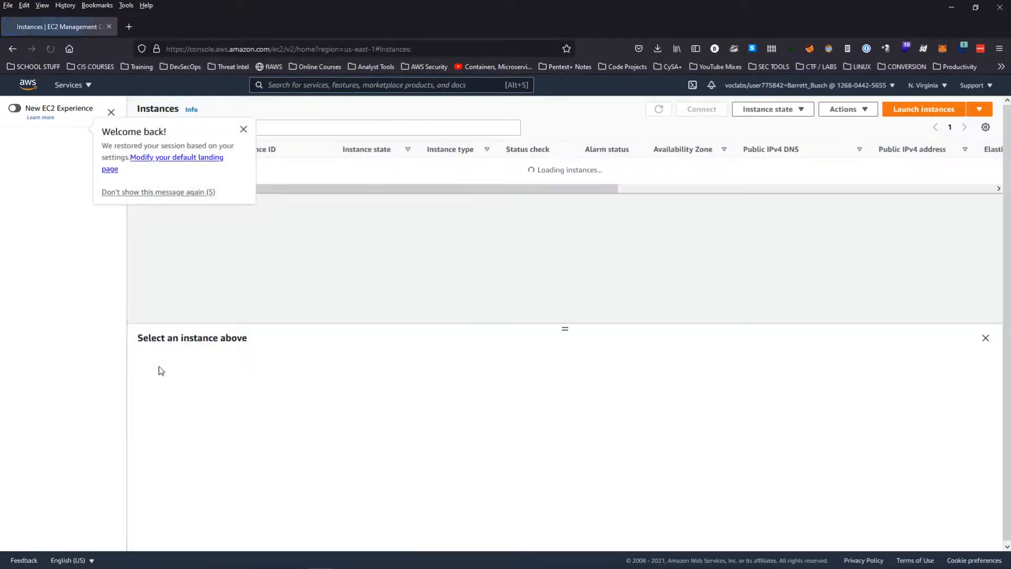
{"action": "left_click", "coordinate": [243, 129]}
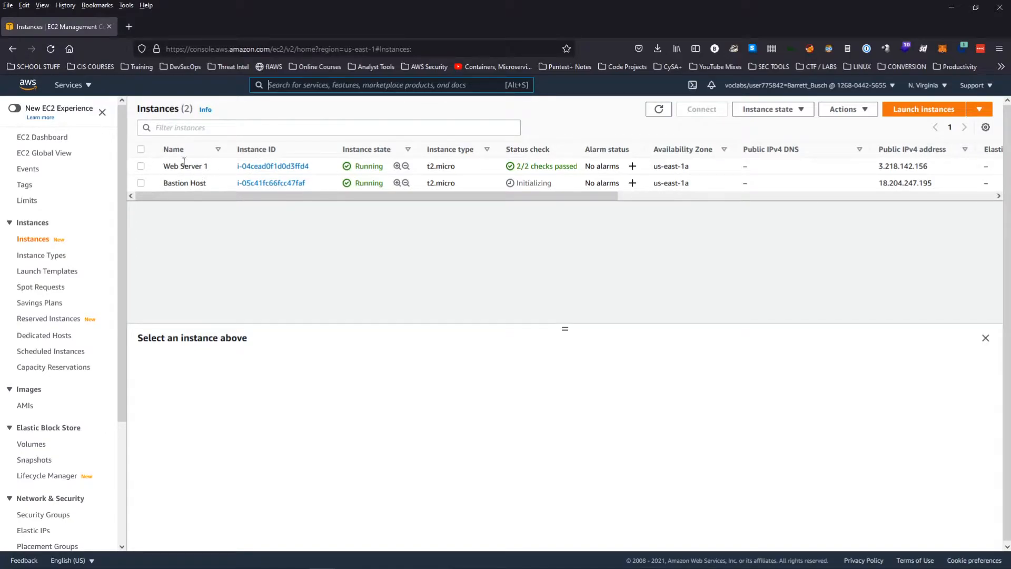
- Start creating an image from the Web Server 1 instance
{"action": "left_click", "coordinate": [142, 167]}
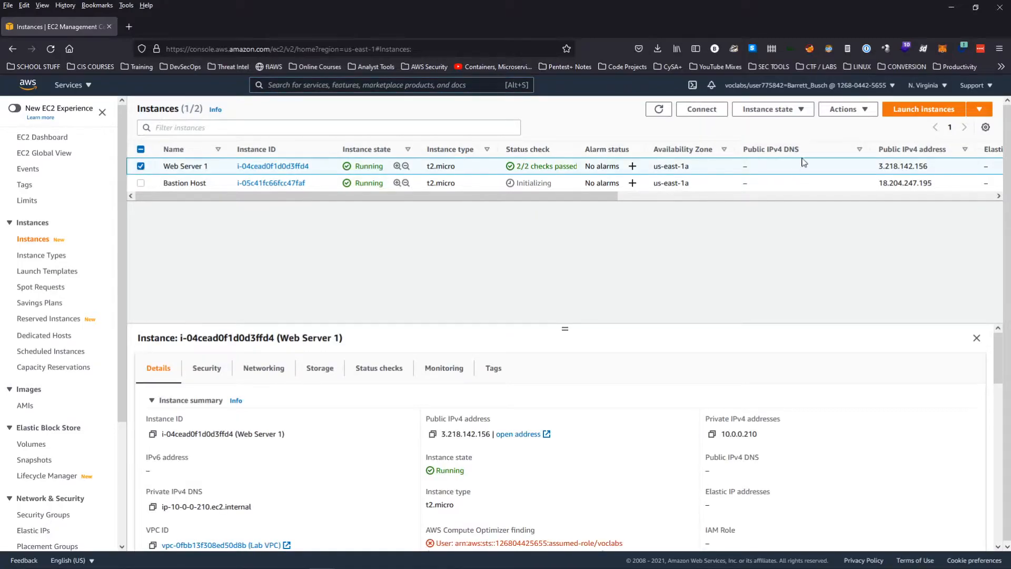
{"action": "left_click", "coordinate": [866, 110]}
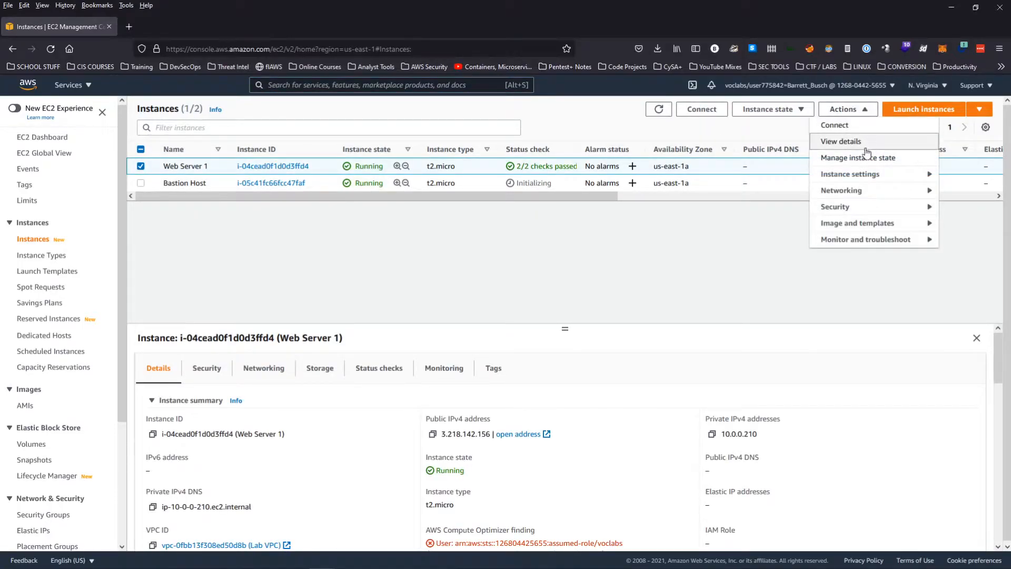
{"action": "left_click", "coordinate": [851, 226]}
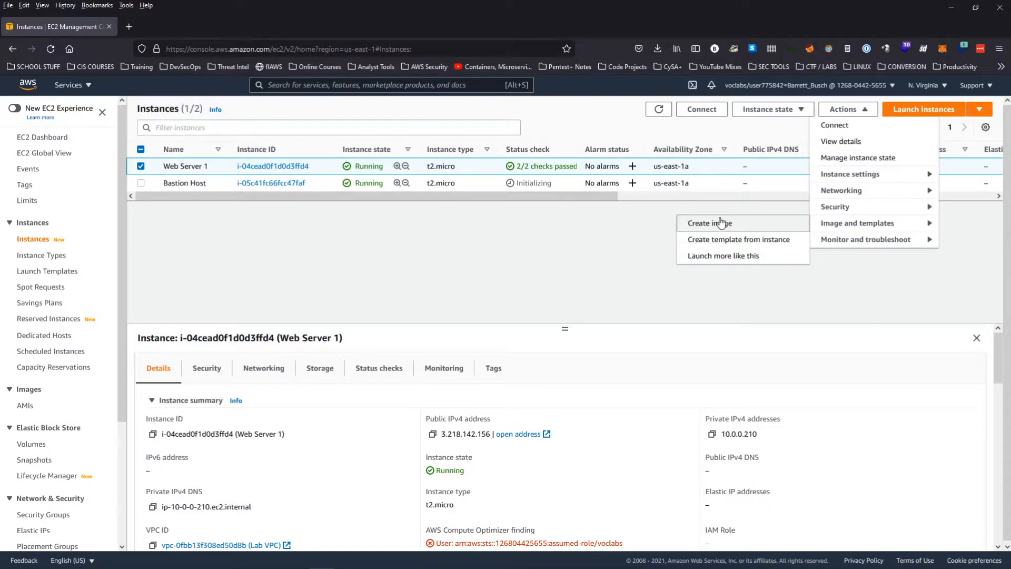
{"action": "left_click", "coordinate": [721, 223]}
- Create the image with the name WebServerAMI and the description "Lab AMI for Web Server", keeping the default volume and tag settings
{"action": "left_click", "coordinate": [164, 230]}
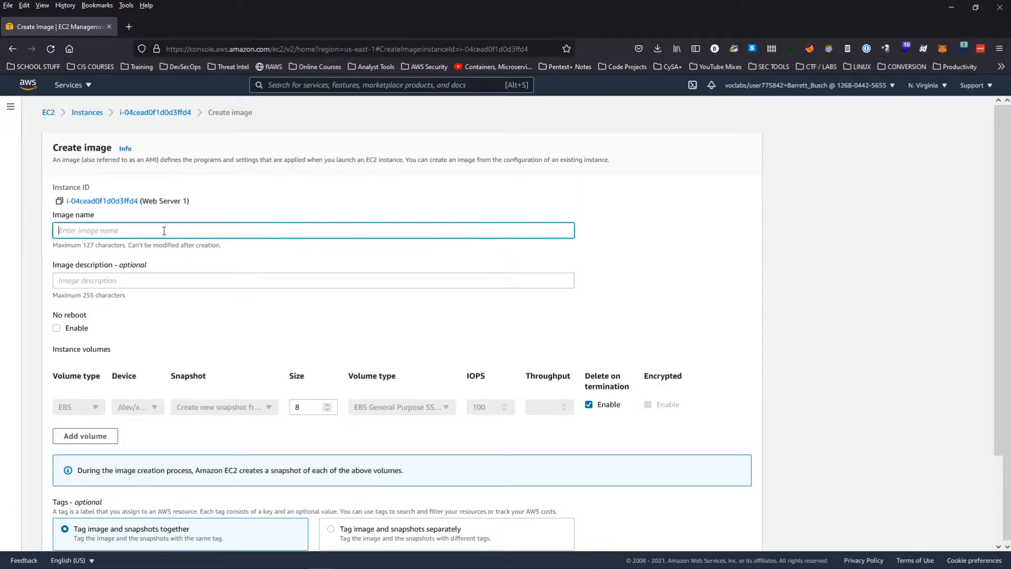
{"action": "type", "text": "WebServerAMiI"}
{"action": "key", "text": "Tab"}
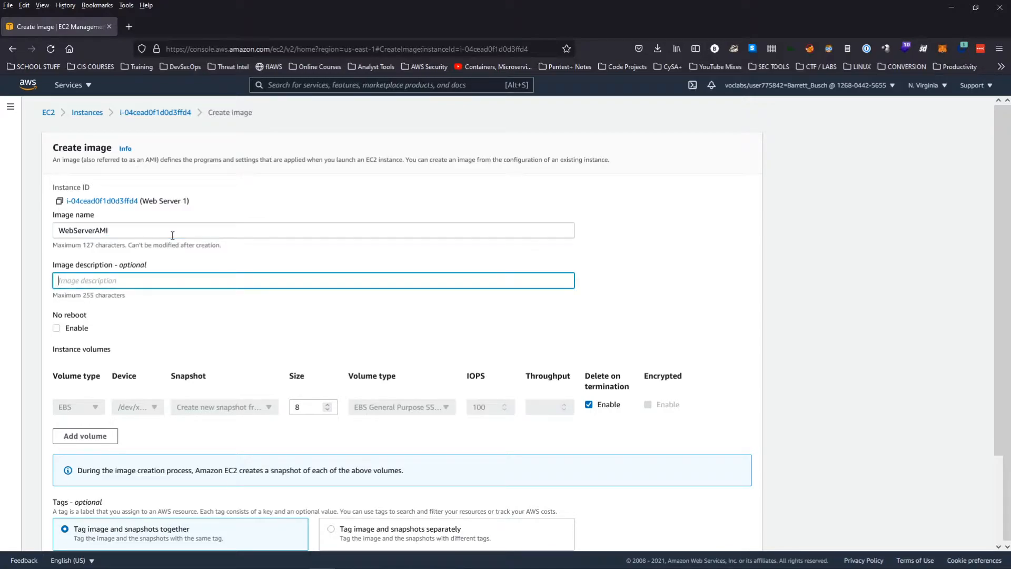
{"action": "type", "text": "Lab AMI for Web Server"}
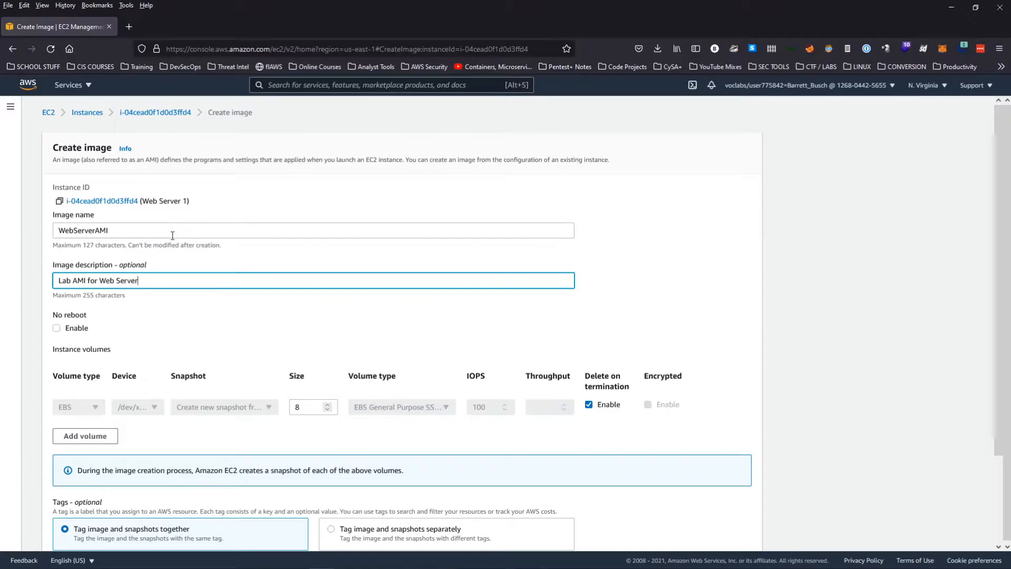
{"action": "scroll", "coordinate": [210, 324], "scroll_direction": "down", "scroll_amount": 2}
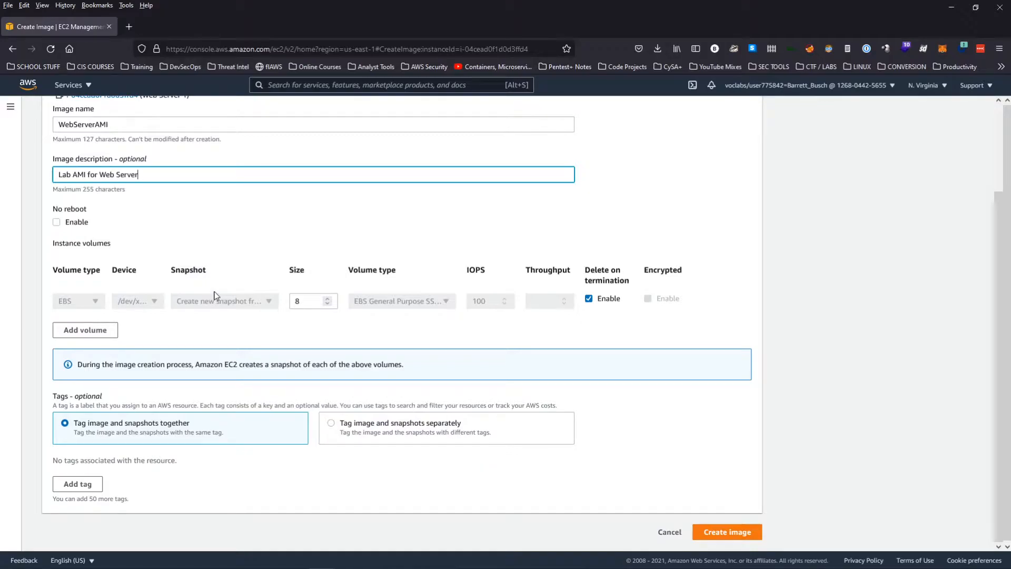
{"action": "scroll", "coordinate": [274, 271], "scroll_direction": "up", "scroll_amount": 2}
{"action": "scroll", "coordinate": [261, 421], "scroll_direction": "down", "scroll_amount": 2}
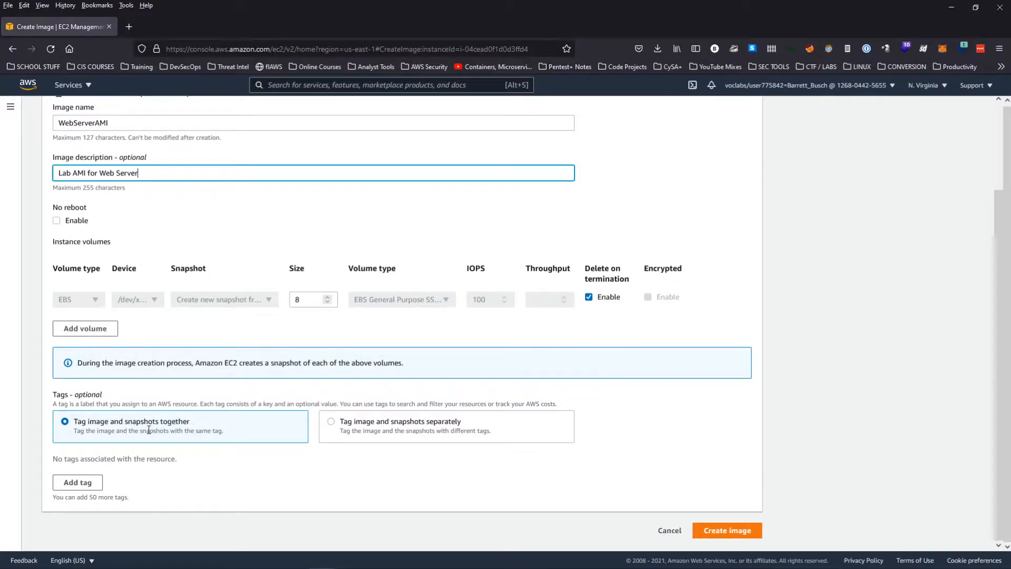
{"action": "left_click", "coordinate": [706, 524]}
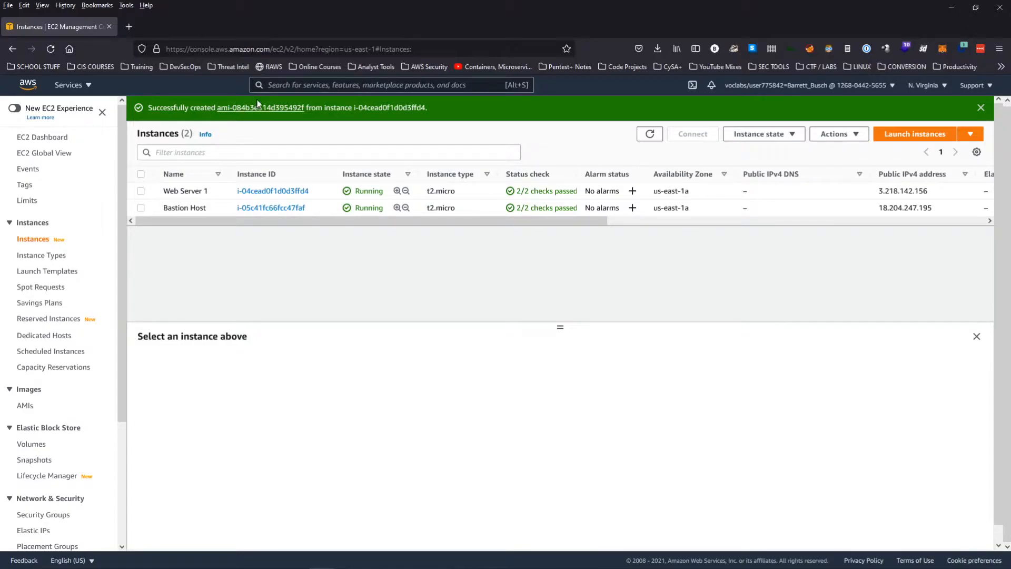
- Open the list of AMIs and check the status of WebServerAMI
{"action": "left_click", "coordinate": [27, 406]}
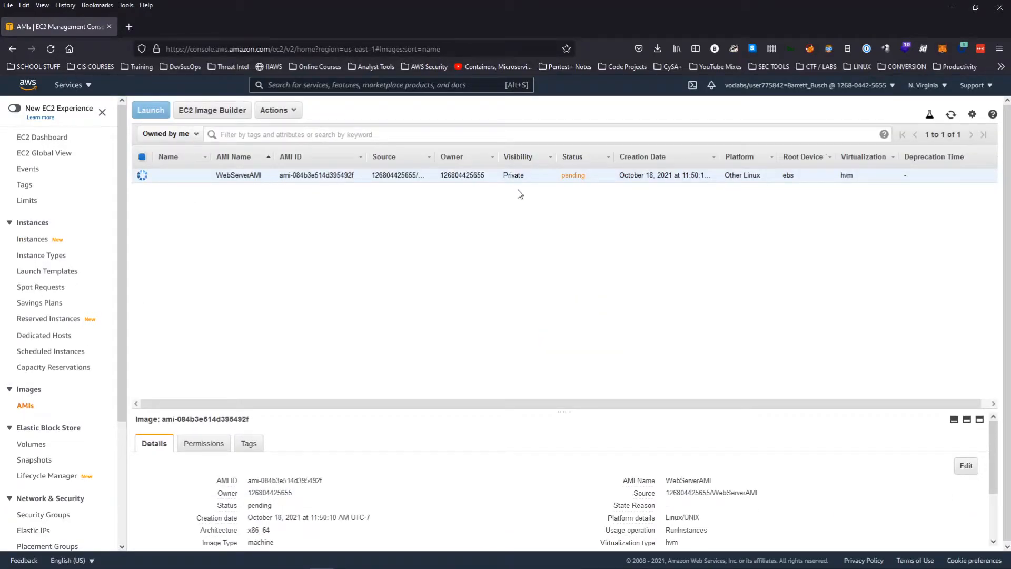
{"action": "double_click", "coordinate": [580, 176]}
{"action": "left_click", "coordinate": [585, 199]}
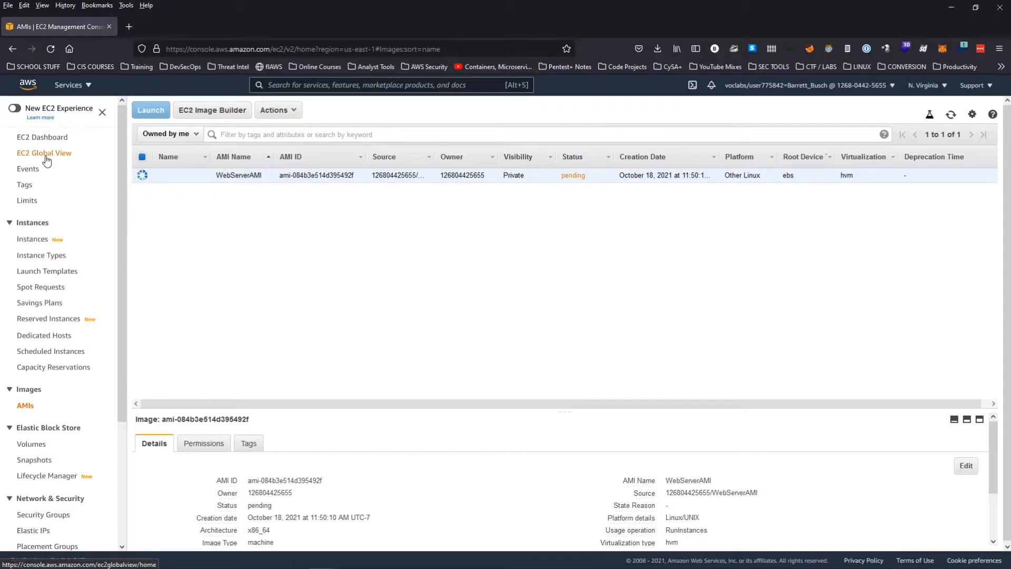
- Go to the EC2 load balancers and start creating an Application Load Balancer
{"action": "scroll", "coordinate": [52, 248], "scroll_direction": "down", "scroll_amount": 4}
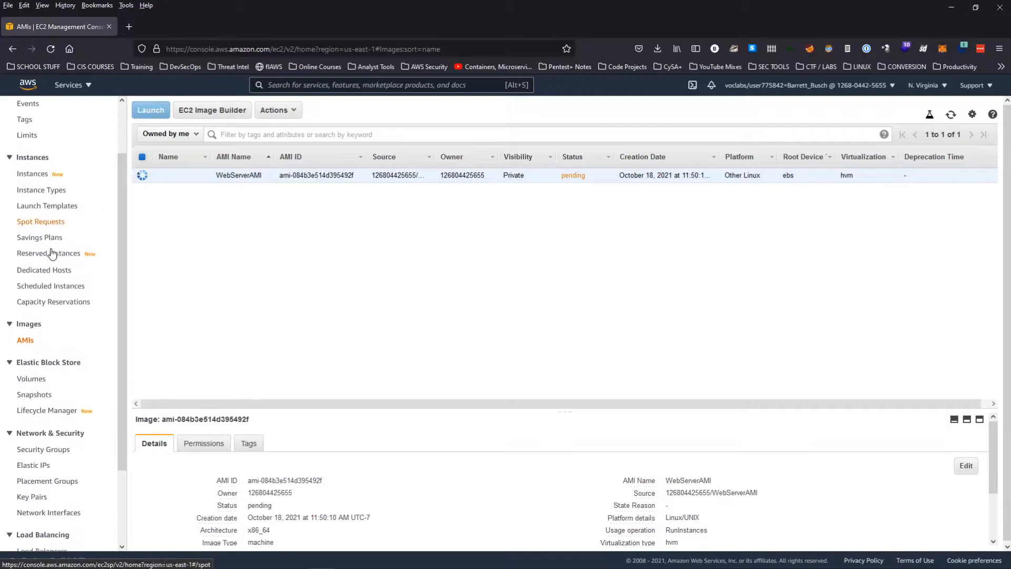
{"action": "scroll", "coordinate": [53, 253], "scroll_direction": "down", "scroll_amount": 2}
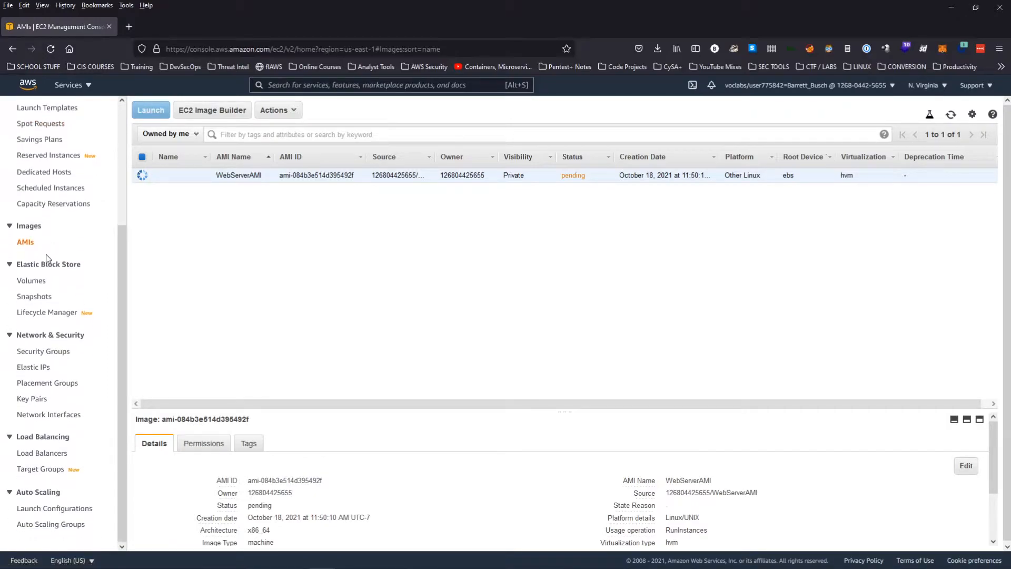
{"action": "left_click", "coordinate": [45, 456]}
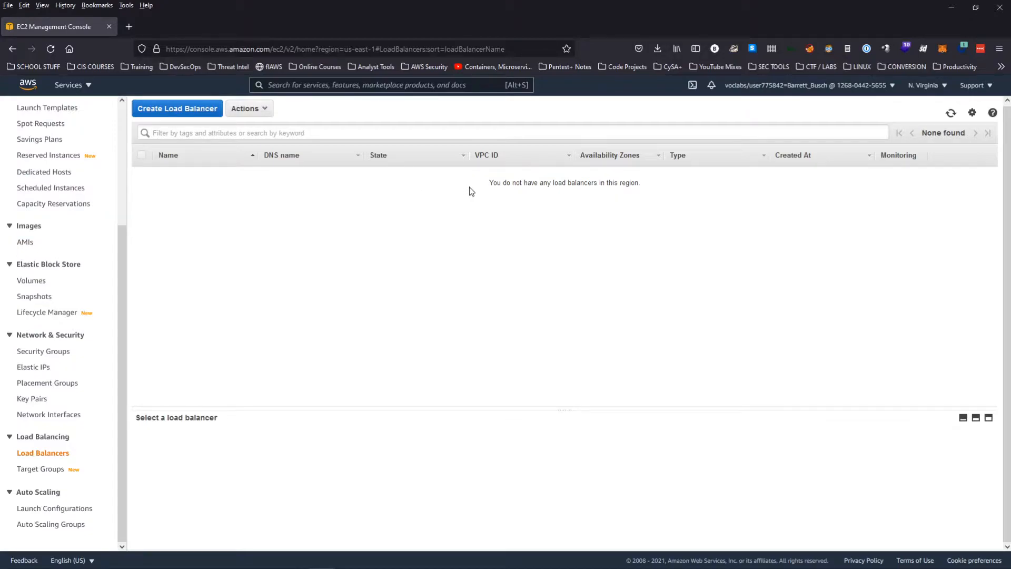
{"action": "left_click", "coordinate": [180, 113]}
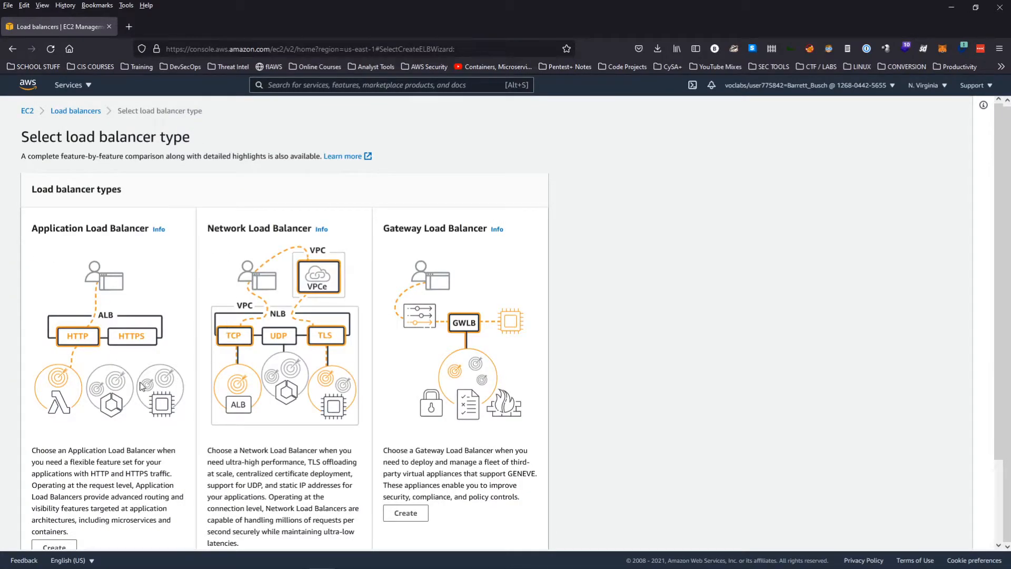
{"action": "scroll", "coordinate": [141, 387], "scroll_direction": "down", "scroll_amount": 2}
{"action": "scroll", "coordinate": [141, 387], "scroll_direction": "down", "scroll_amount": 1}
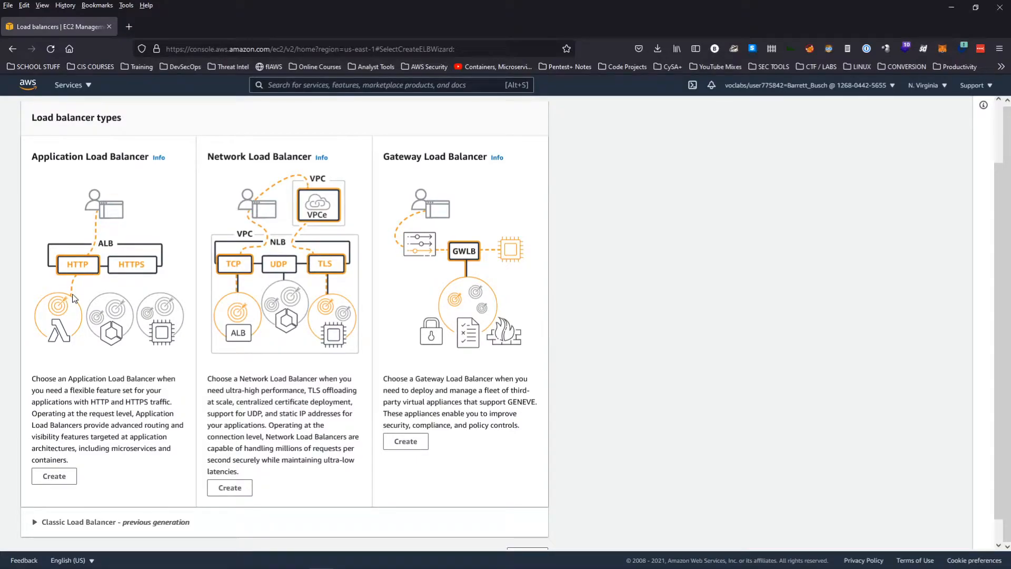
{"action": "left_click", "coordinate": [60, 479]}
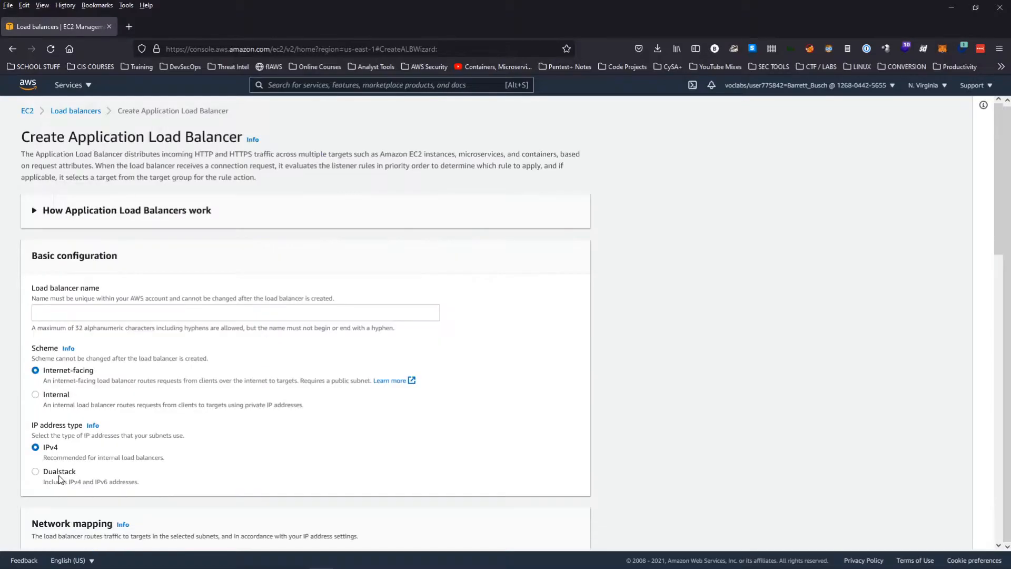
- Name the load balancer LabELB and choose Lab VPC for its network mapping
{"action": "left_click", "coordinate": [78, 314]}
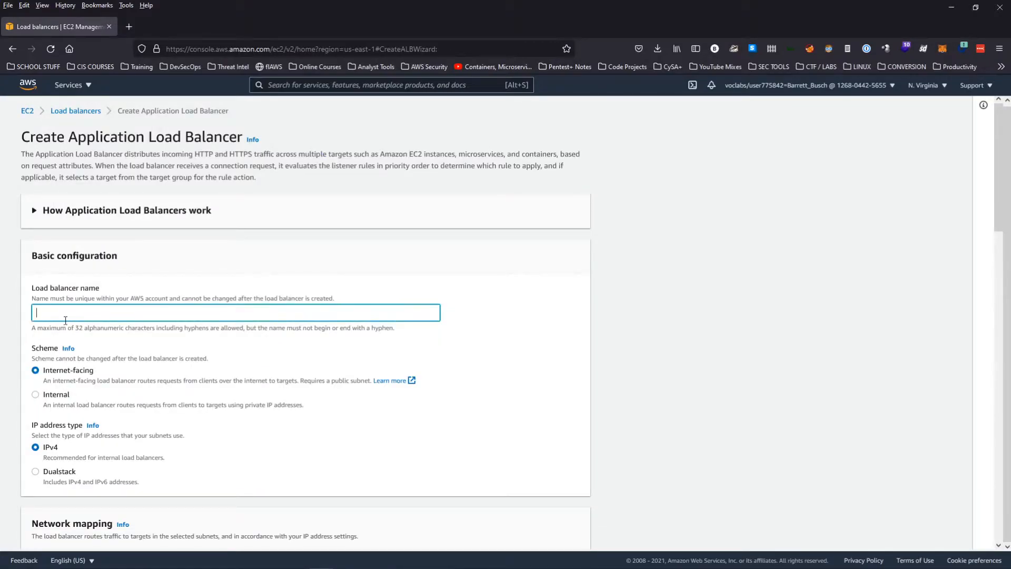
{"action": "type", "text": "LabELB"}
{"action": "scroll", "coordinate": [65, 321], "scroll_direction": "down", "scroll_amount": 2}
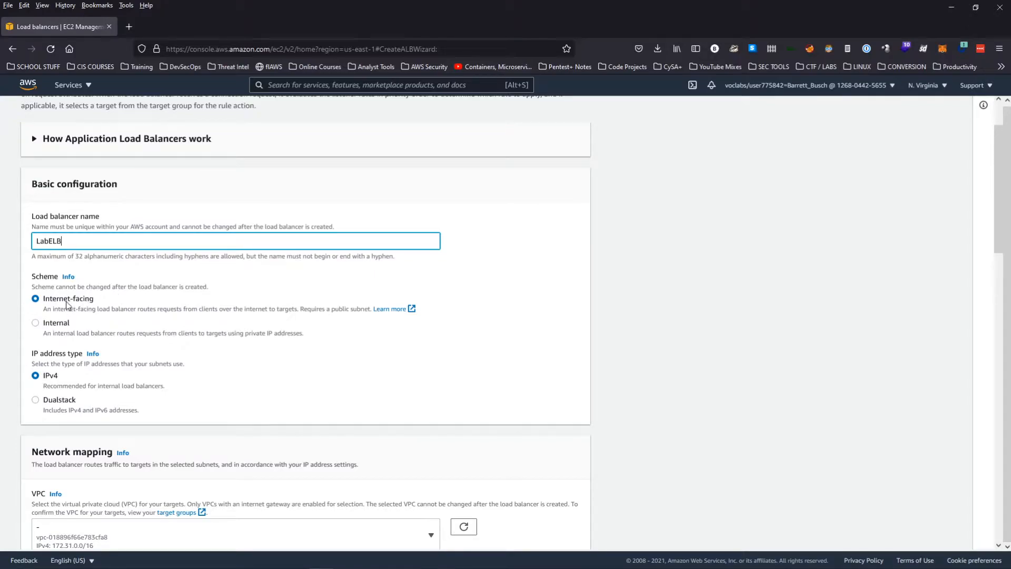
{"action": "scroll", "coordinate": [193, 334], "scroll_direction": "down", "scroll_amount": 4}
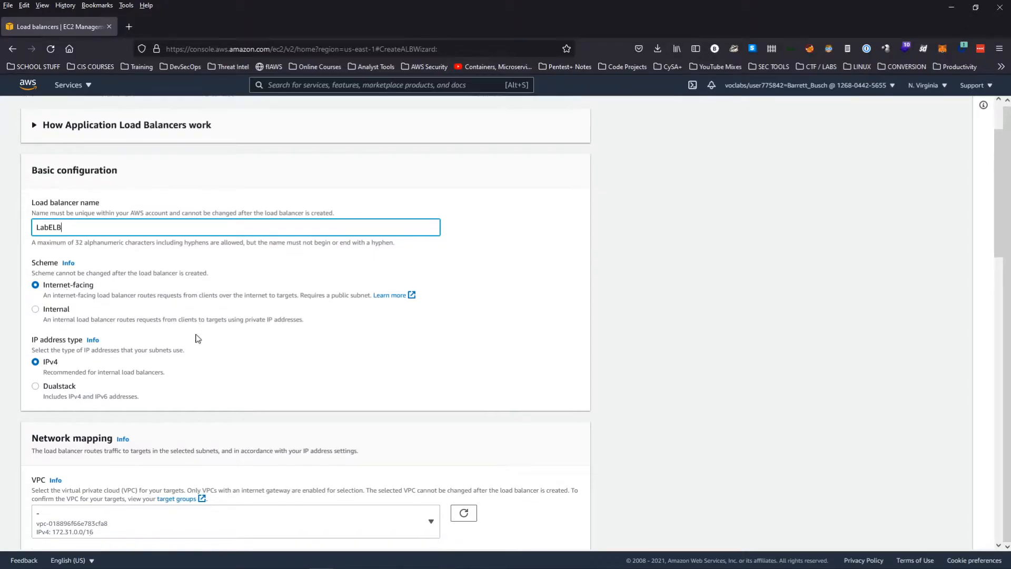
{"action": "left_click", "coordinate": [95, 325]}
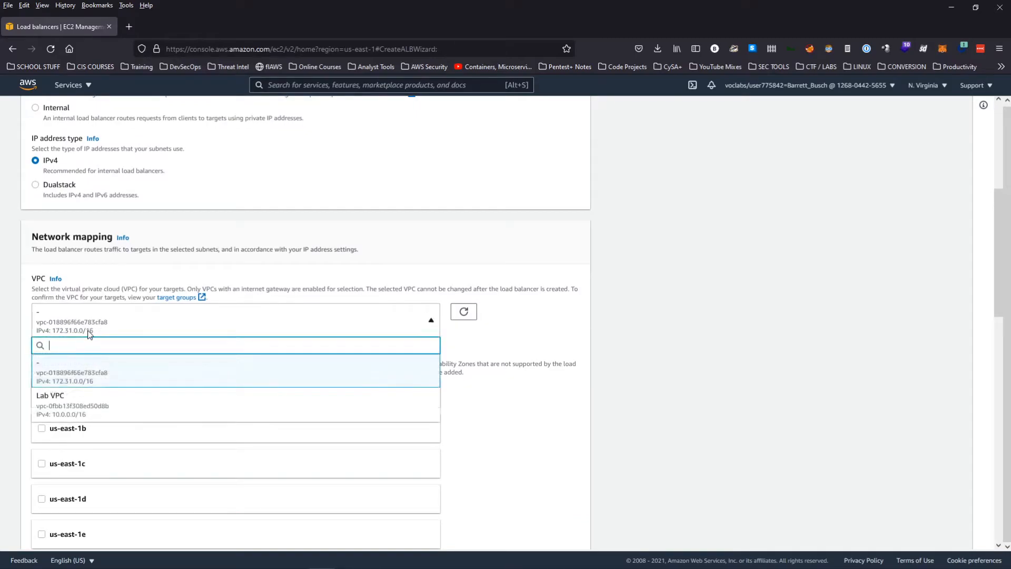
{"action": "left_click", "coordinate": [99, 408]}
- Enable the us-east-1a and us-east-1b Availability Zones in the load balancer's network mappings
{"action": "scroll", "coordinate": [79, 368], "scroll_direction": "down", "scroll_amount": 2}
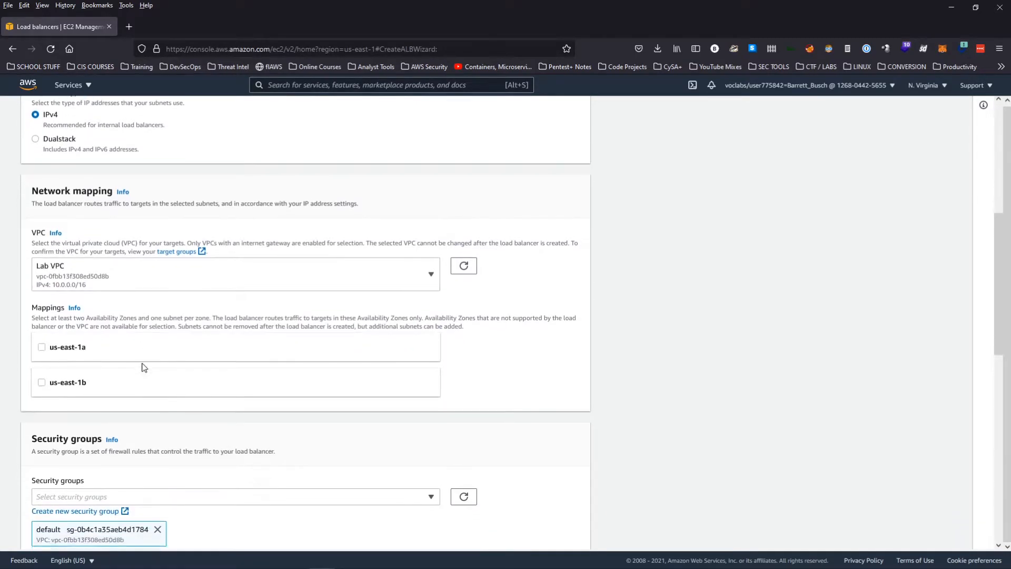
{"action": "left_click", "coordinate": [42, 286]}
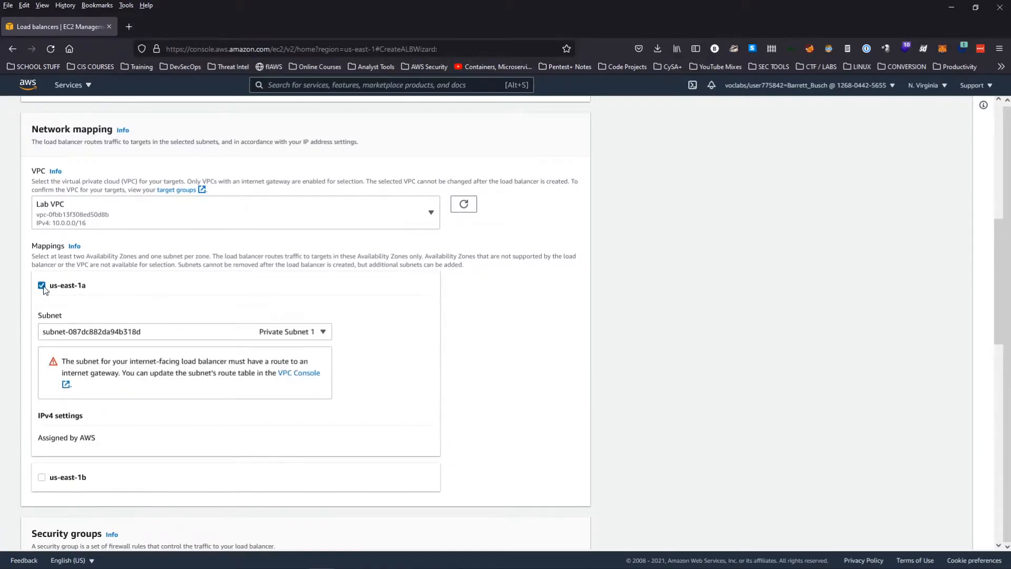
{"action": "left_click", "coordinate": [42, 477]}
{"action": "scroll", "coordinate": [212, 334], "scroll_direction": "down", "scroll_amount": 1}
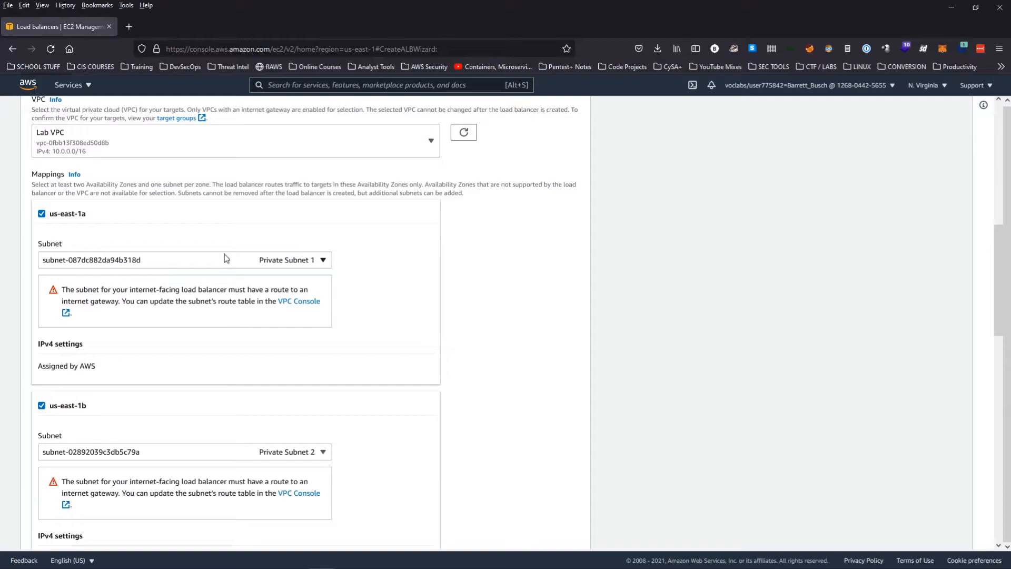
{"action": "scroll", "coordinate": [224, 260], "scroll_direction": "up", "scroll_amount": 2}
{"action": "scroll", "coordinate": [253, 279], "scroll_direction": "down", "scroll_amount": 2}
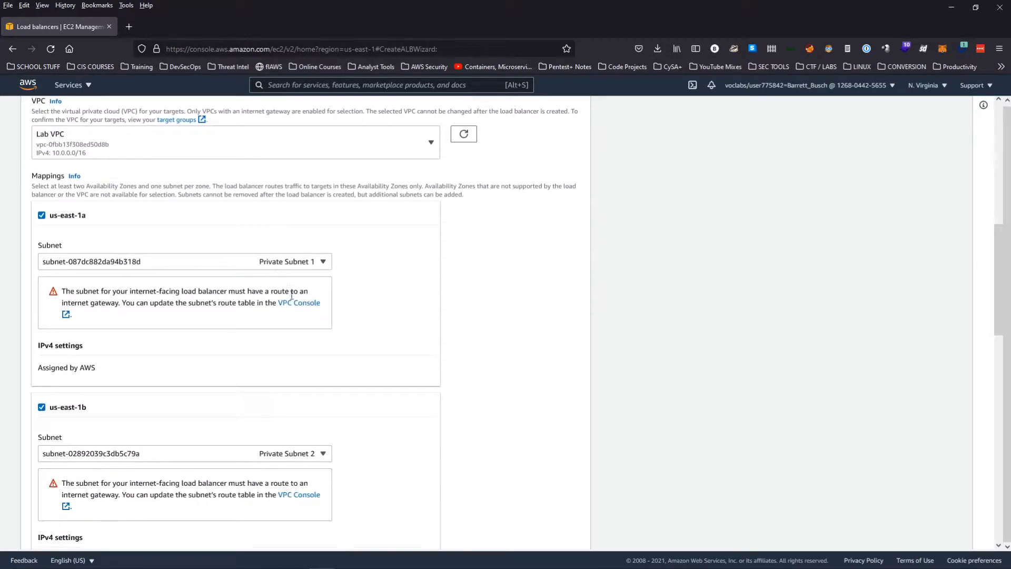
- Assign Public Subnet 1 to us-east-1a and Public Subnet 2 to us-east-1b
{"action": "left_click", "coordinate": [317, 263]}
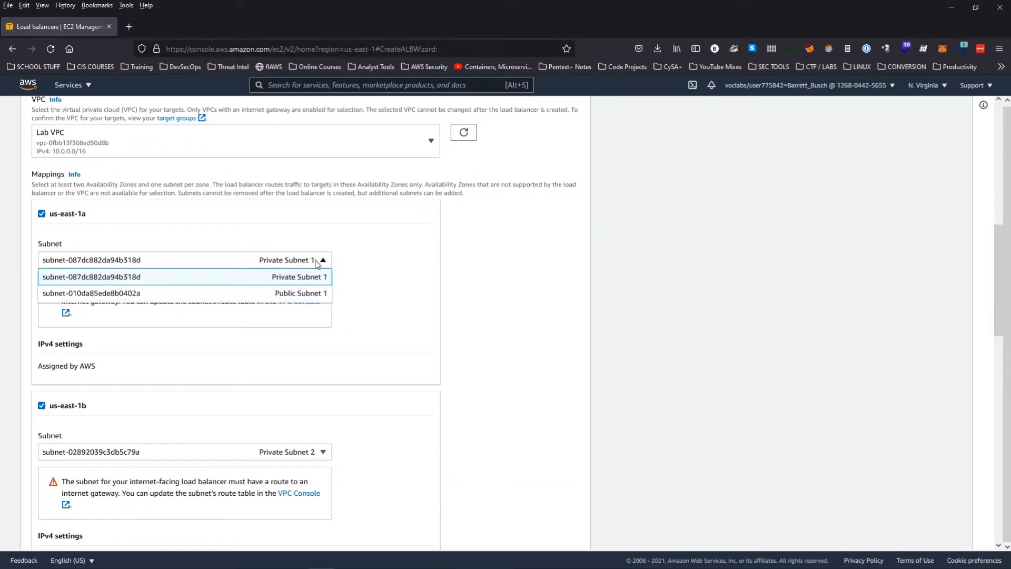
{"action": "left_click", "coordinate": [310, 293]}
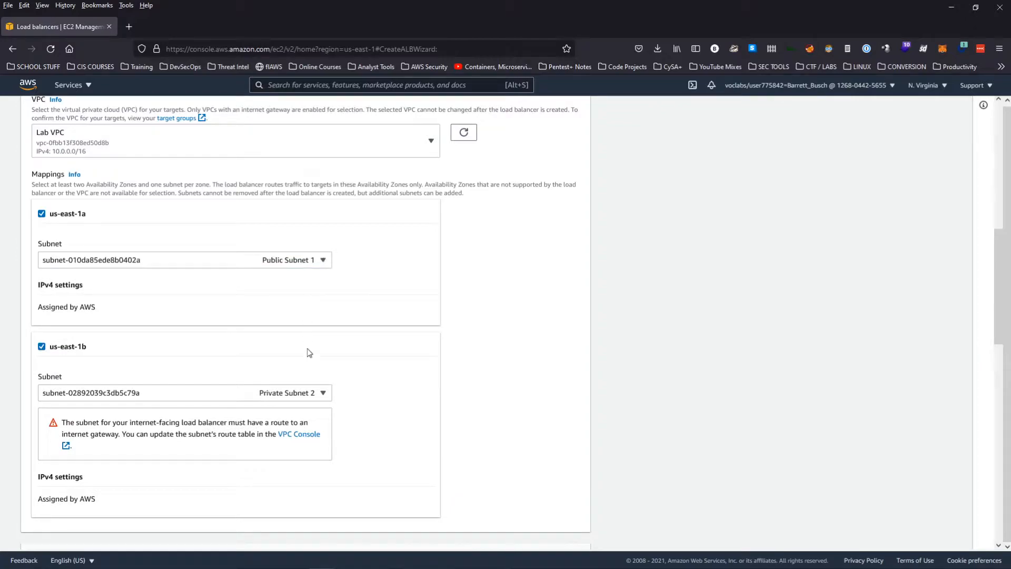
{"action": "left_click", "coordinate": [313, 397]}
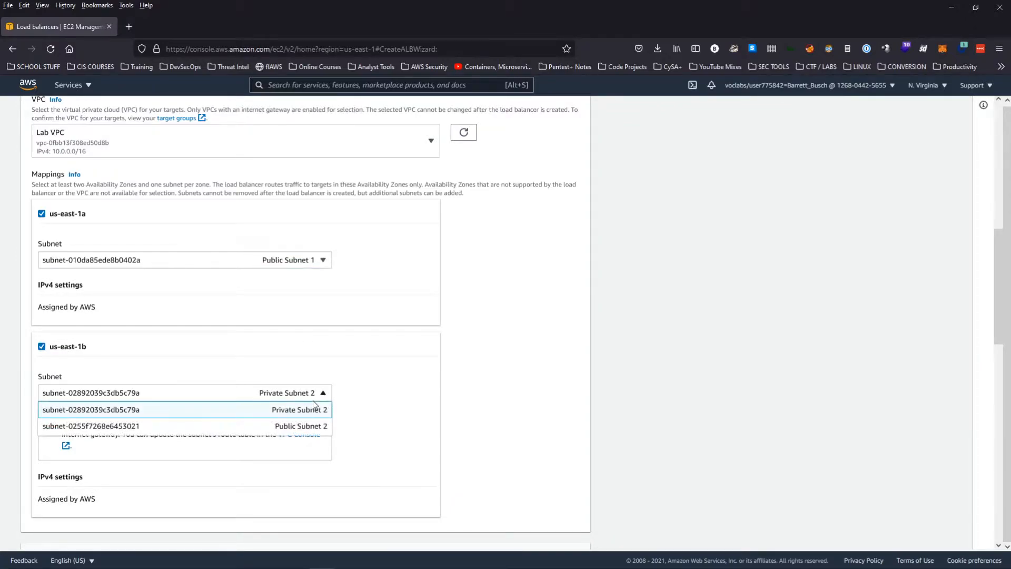
{"action": "left_click", "coordinate": [293, 427]}
- Add Web Security Group to the load balancer and remove the default security group
{"action": "scroll", "coordinate": [498, 305], "scroll_direction": "down", "scroll_amount": 2}
{"action": "scroll", "coordinate": [499, 306], "scroll_direction": "down", "scroll_amount": 2}
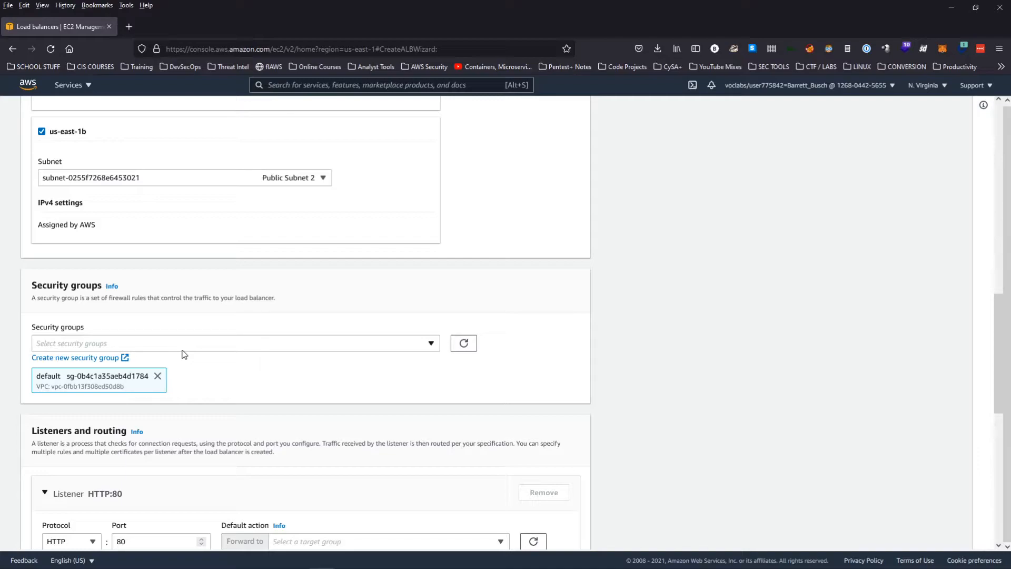
{"action": "scroll", "coordinate": [184, 354], "scroll_direction": "up", "scroll_amount": 3}
{"action": "scroll", "coordinate": [197, 282], "scroll_direction": "down", "scroll_amount": 4}
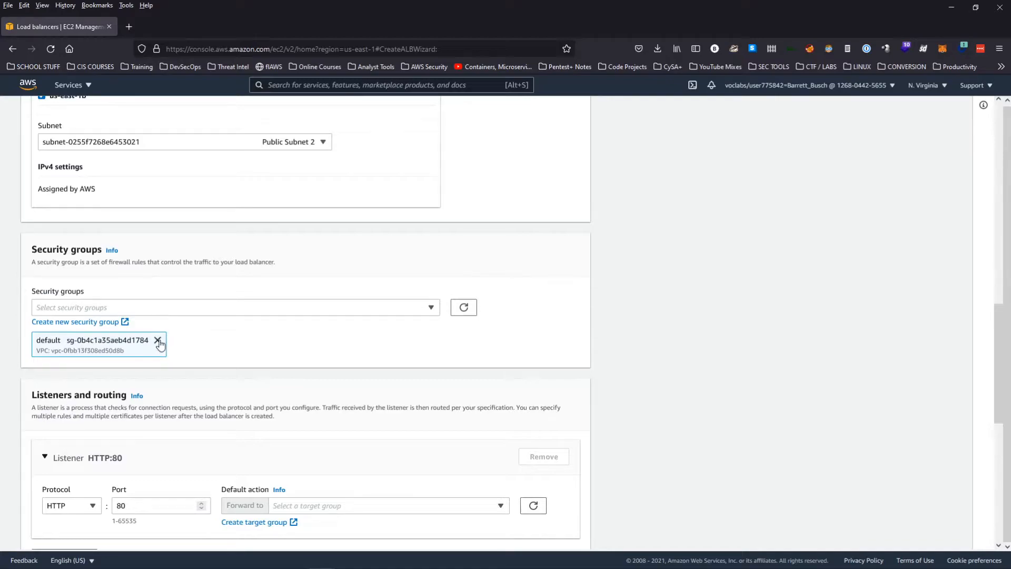
{"action": "left_click", "coordinate": [151, 306]}
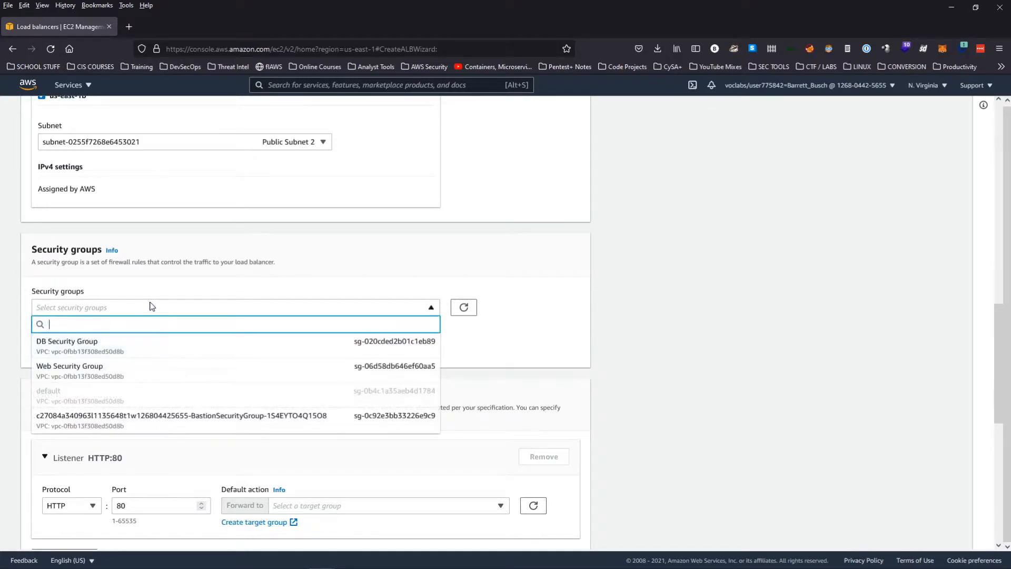
{"action": "left_click", "coordinate": [87, 376]}
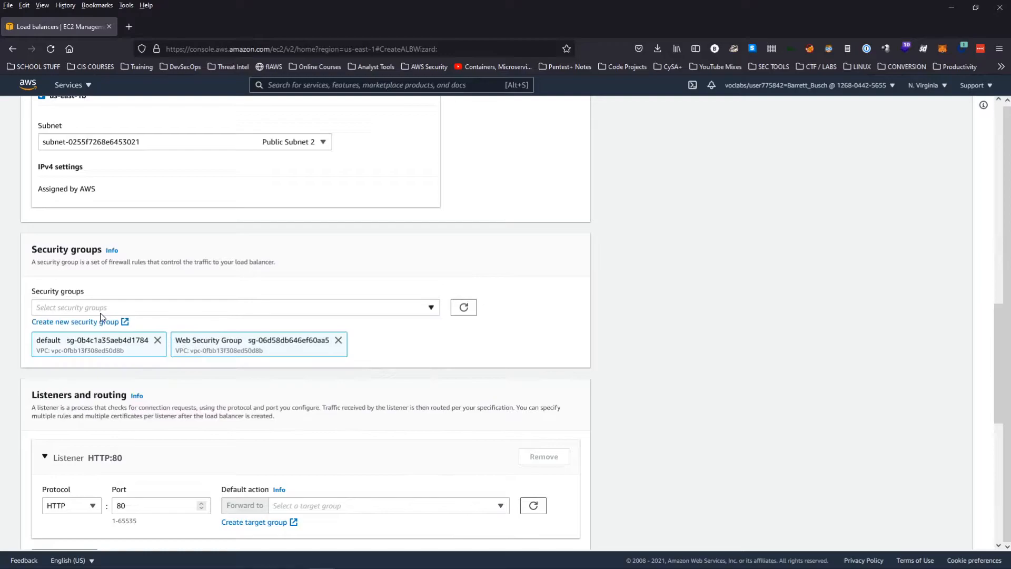
{"action": "left_click", "coordinate": [158, 340]}
{"action": "scroll", "coordinate": [217, 333], "scroll_direction": "down", "scroll_amount": 3}
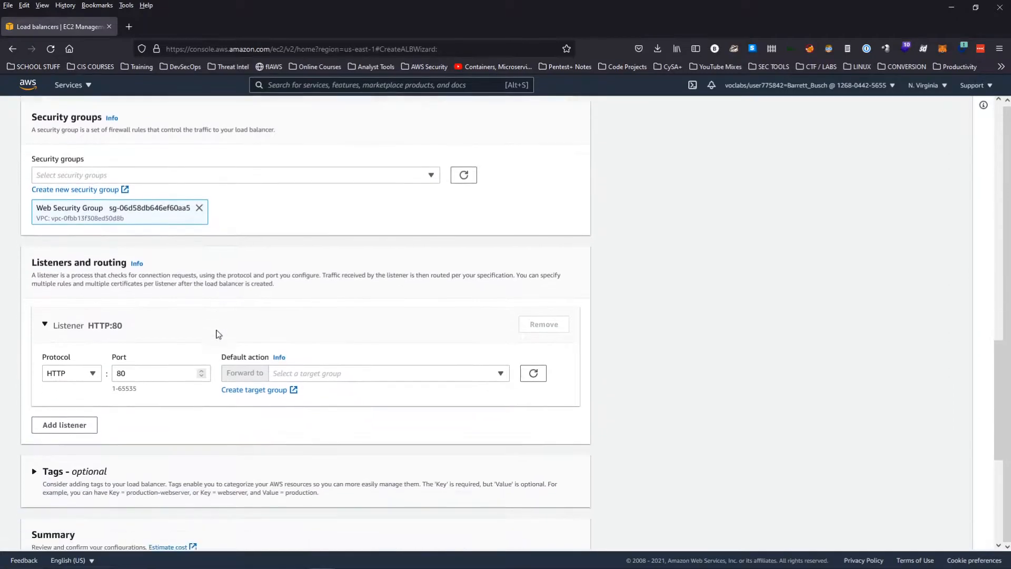
- Start creating a new target group for the default action of the HTTP:80 listener
{"action": "scroll", "coordinate": [219, 334], "scroll_direction": "down", "scroll_amount": 1}
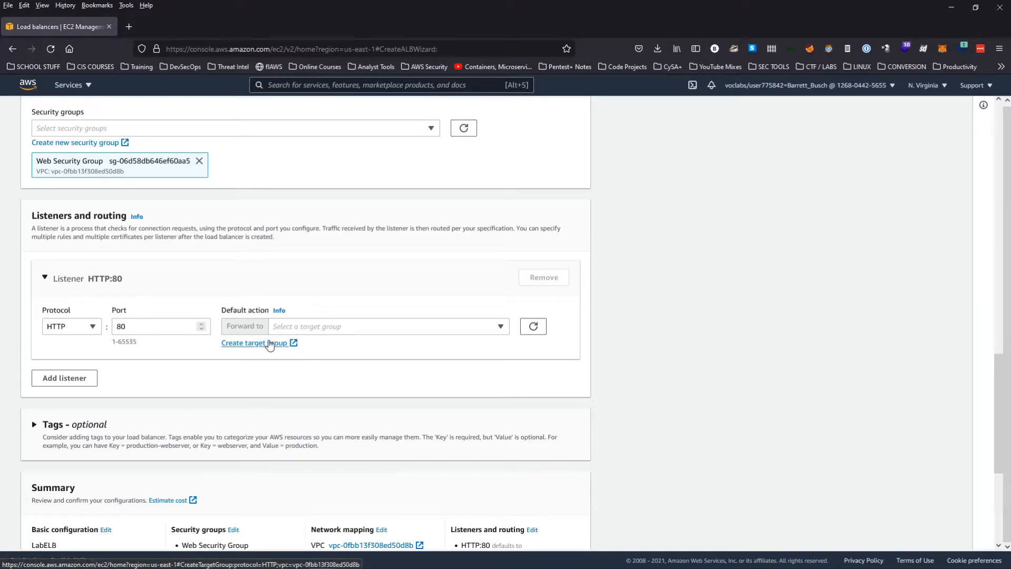
{"action": "scroll", "coordinate": [315, 350], "scroll_direction": "down", "scroll_amount": 5}
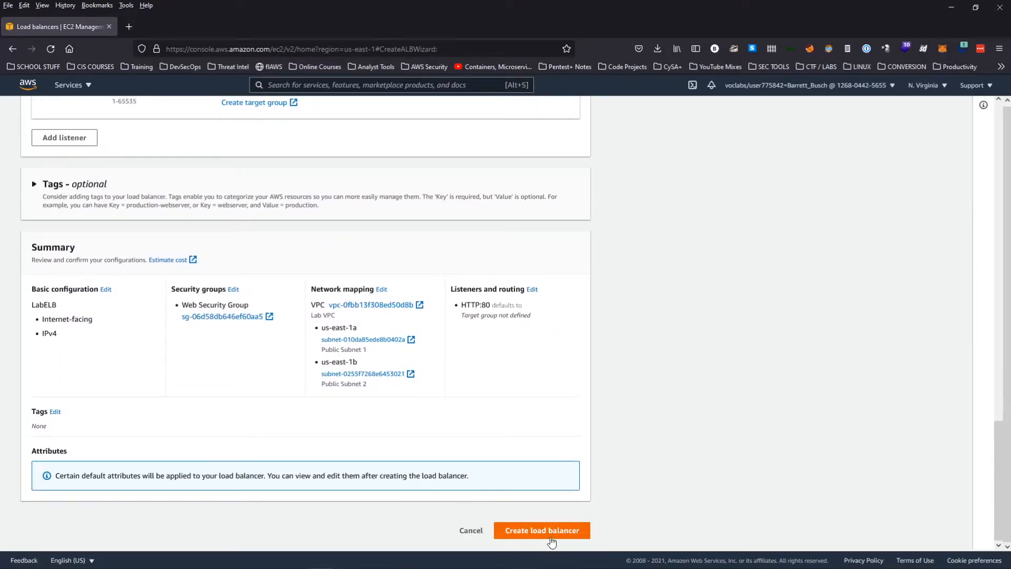
{"action": "scroll", "coordinate": [329, 355], "scroll_direction": "up", "scroll_amount": 4}
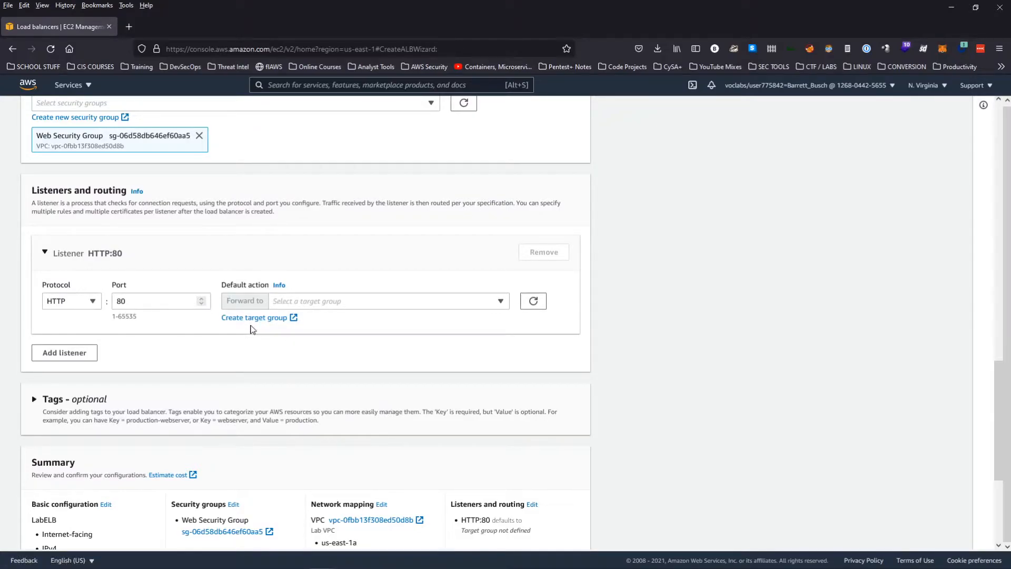
{"action": "left_click", "coordinate": [272, 319]}
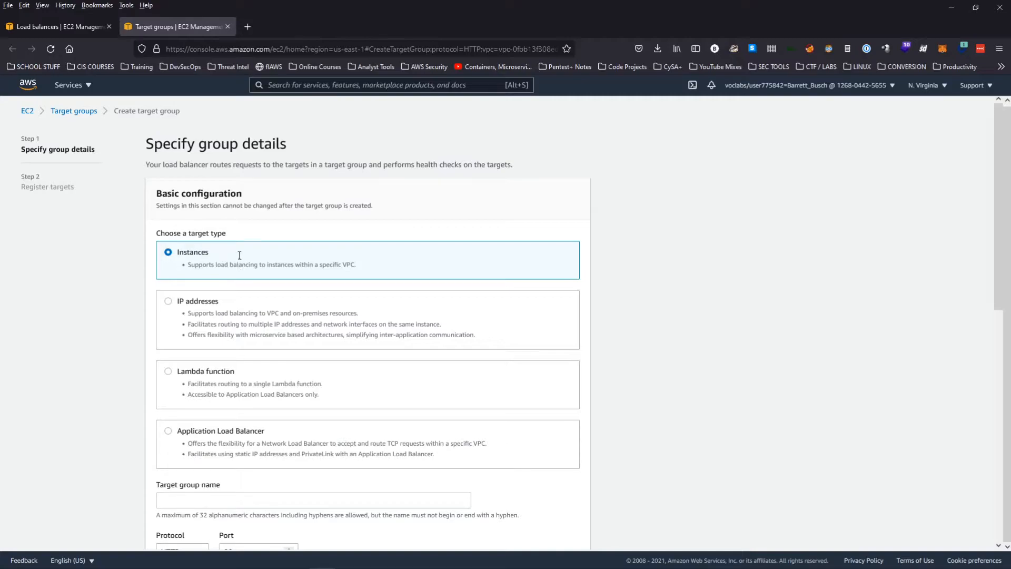
- Name the target group LabGroup, keep the Instances type, Lab VPC and default health checks, and proceed to registering targets
{"action": "scroll", "coordinate": [240, 263], "scroll_direction": "down", "scroll_amount": 3}
{"action": "left_click", "coordinate": [245, 321]}
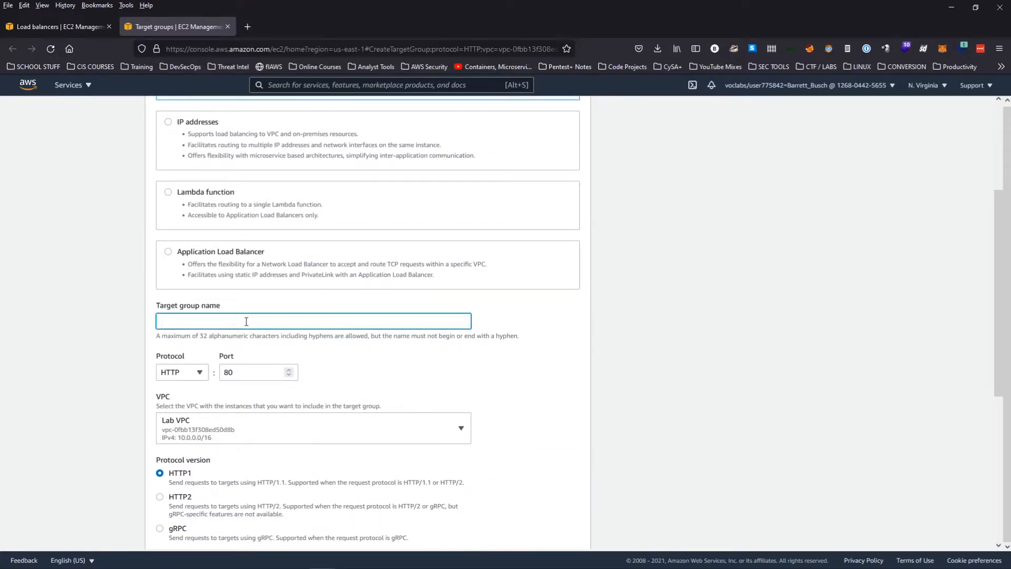
{"action": "type", "text": "LabGroup"}
{"action": "scroll", "coordinate": [246, 322], "scroll_direction": "down", "scroll_amount": 2}
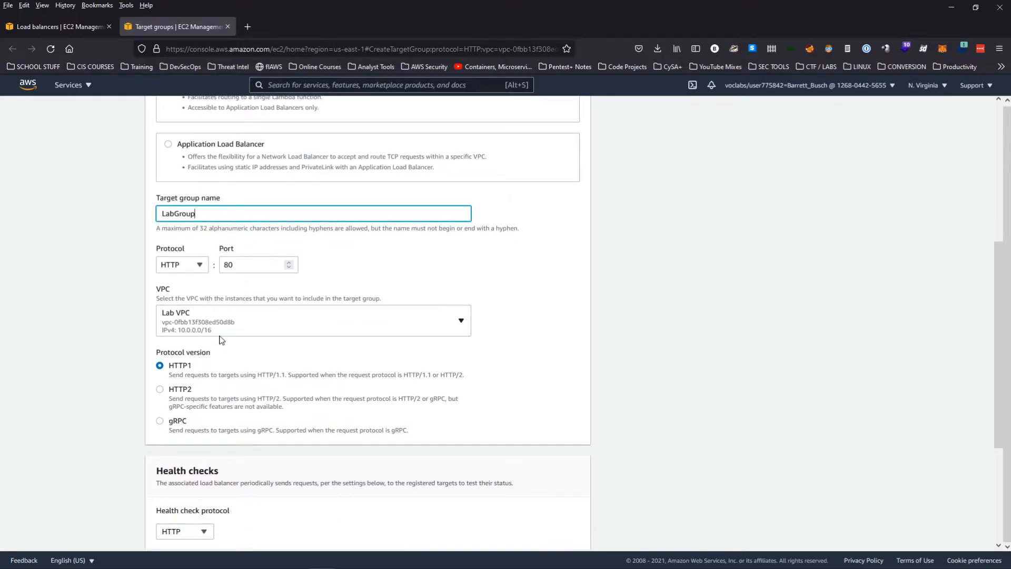
{"action": "left_click", "coordinate": [227, 318]}
{"action": "left_click", "coordinate": [204, 319]}
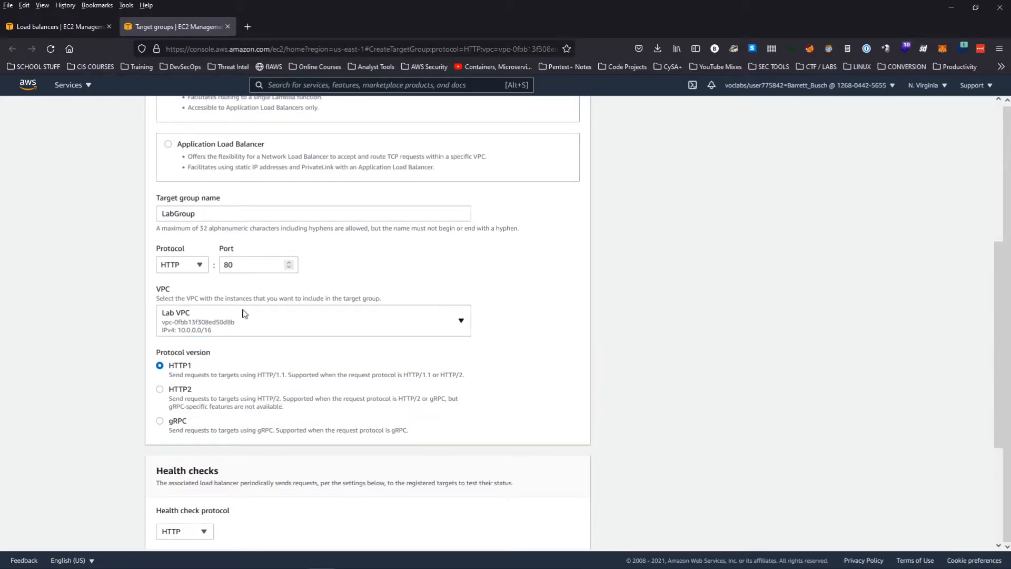
{"action": "scroll", "coordinate": [248, 314], "scroll_direction": "down", "scroll_amount": 4}
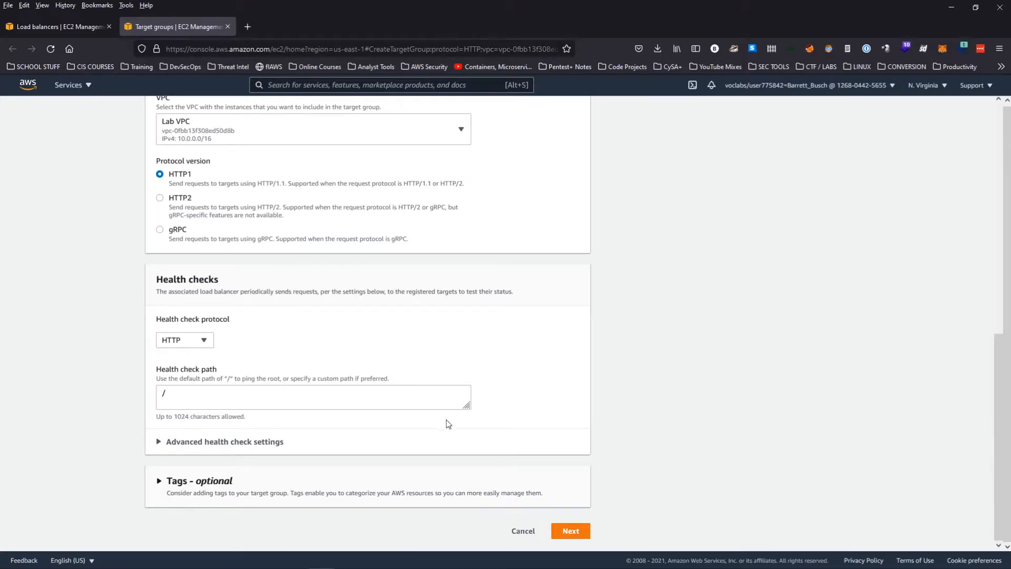
{"action": "left_click", "coordinate": [579, 535]}
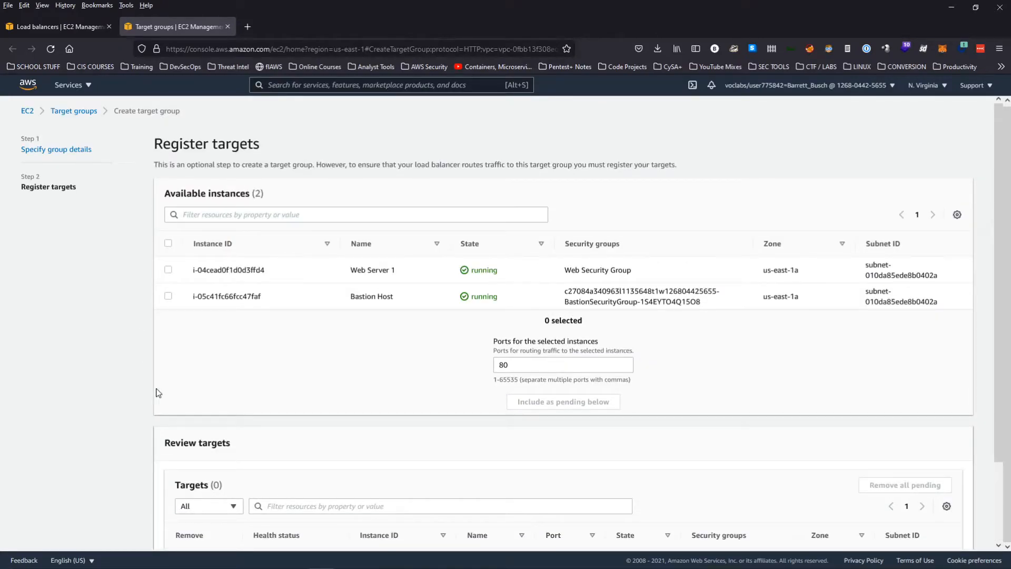
- Create the target group without registering any instances
{"action": "scroll", "coordinate": [255, 228], "scroll_direction": "down", "scroll_amount": 3}
{"action": "scroll", "coordinate": [400, 368], "scroll_direction": "up", "scroll_amount": 3}
{"action": "scroll", "coordinate": [284, 326], "scroll_direction": "down", "scroll_amount": 3}
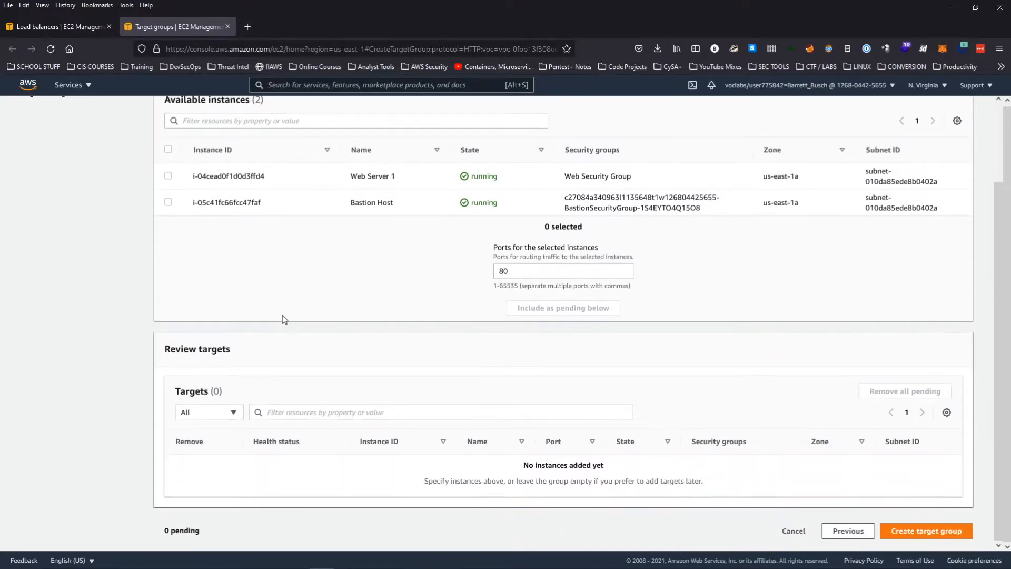
{"action": "scroll", "coordinate": [283, 317], "scroll_direction": "up", "scroll_amount": 2}
{"action": "scroll", "coordinate": [337, 310], "scroll_direction": "down", "scroll_amount": 2}
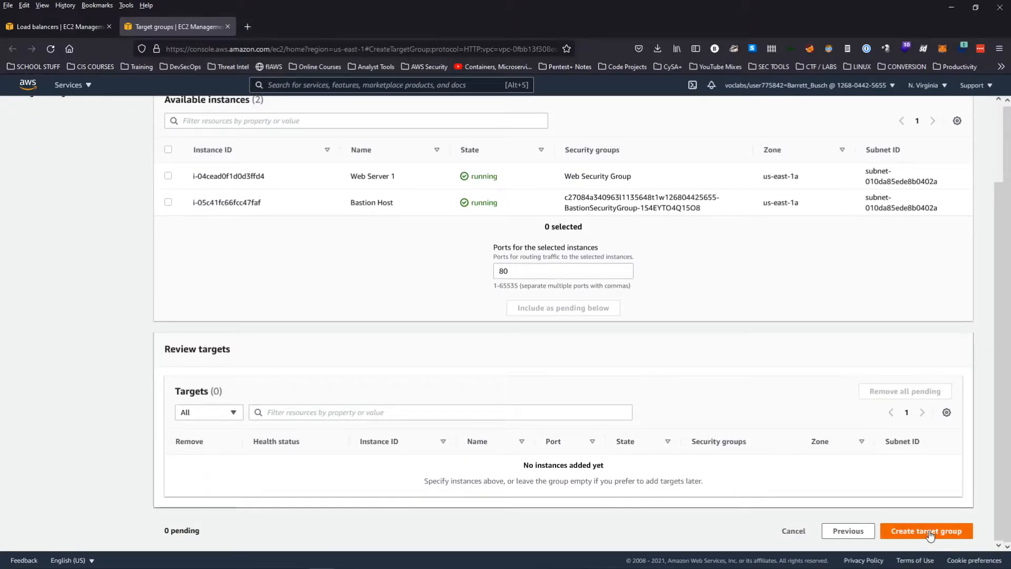
{"action": "left_click", "coordinate": [930, 534]}
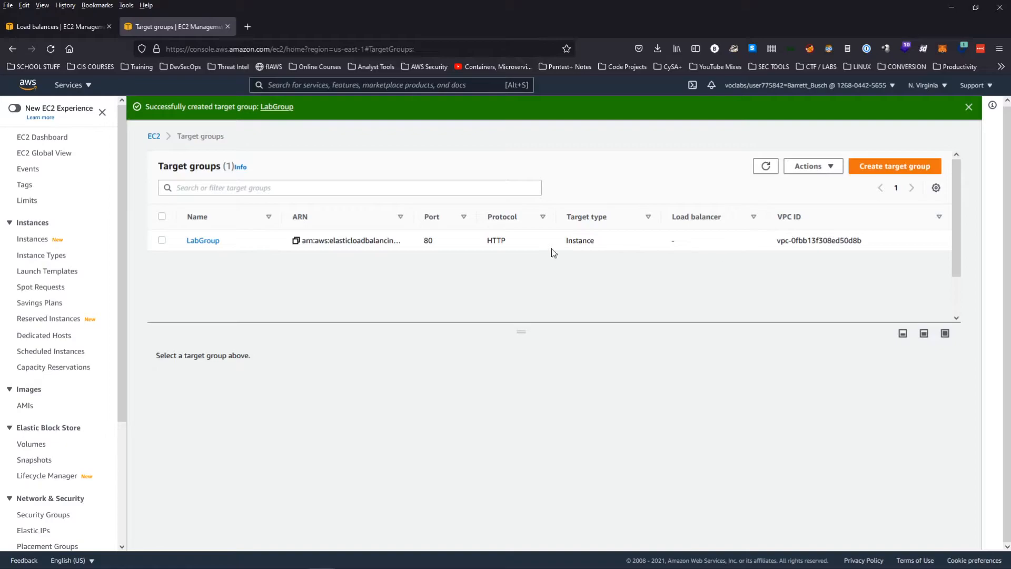
- Return to the load balancer setup, refresh the target groups and forward the HTTP:80 listener to LabGroup
{"action": "left_click", "coordinate": [208, 240]}
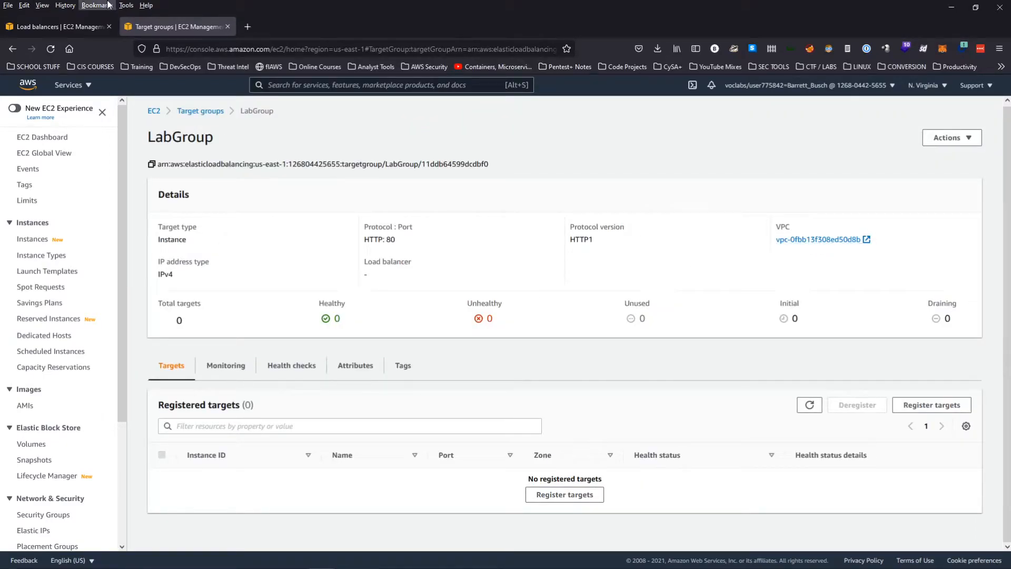
{"action": "left_click", "coordinate": [13, 48]}
{"action": "left_click", "coordinate": [76, 26]}
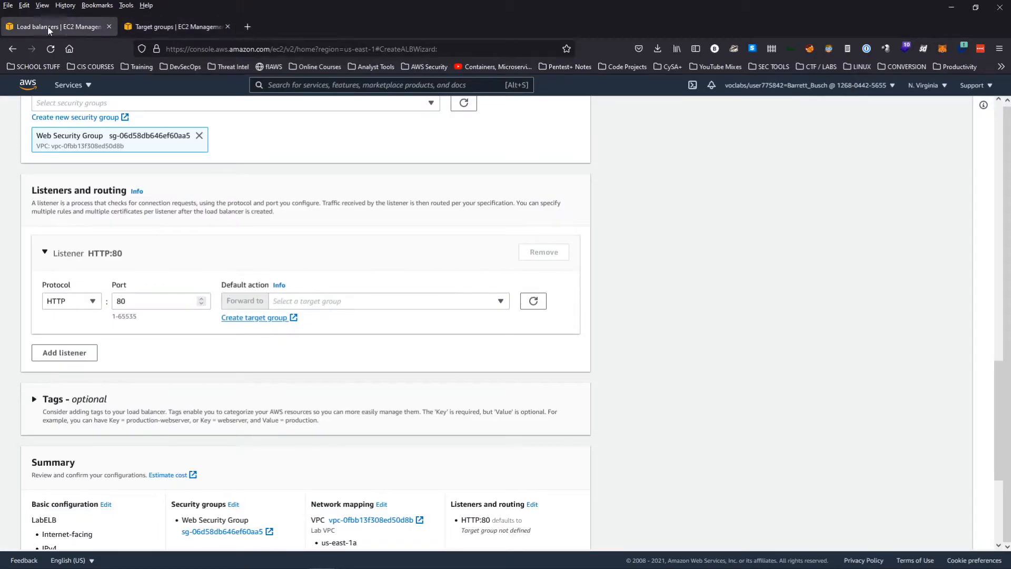
{"action": "left_click", "coordinate": [314, 301]}
{"action": "left_click", "coordinate": [314, 301]}
{"action": "left_click", "coordinate": [533, 301]}
{"action": "left_click", "coordinate": [380, 303]}
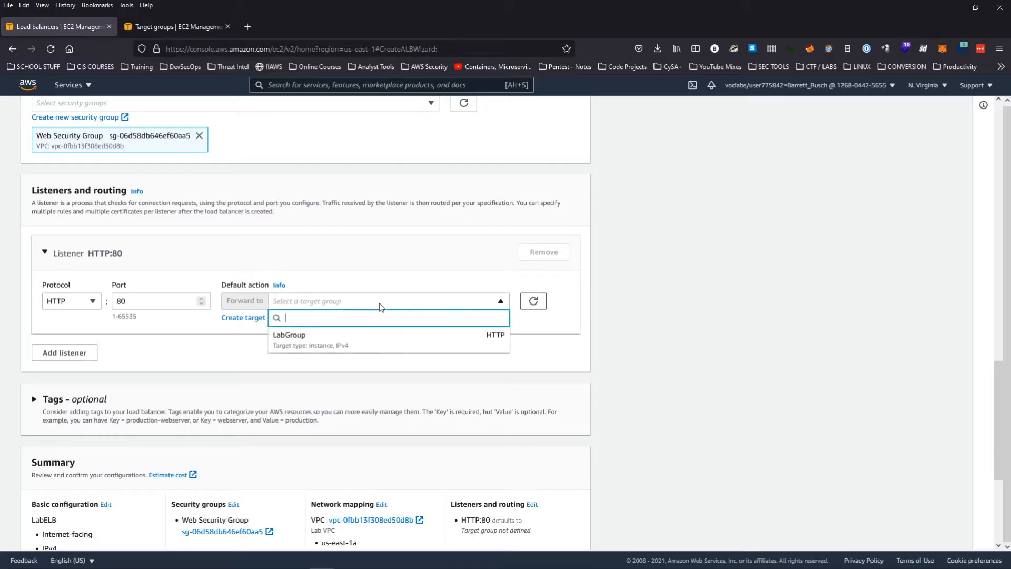
{"action": "left_click", "coordinate": [301, 347]}
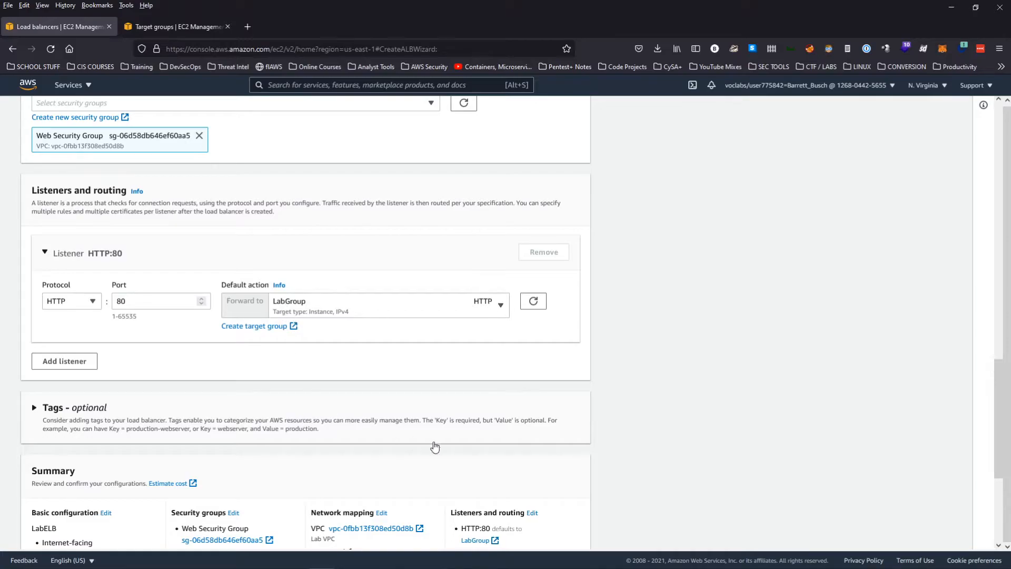
- Review the summary, create the LabELB load balancer and open the load balancer list
{"action": "scroll", "coordinate": [337, 495], "scroll_direction": "down", "scroll_amount": 4}
{"action": "scroll", "coordinate": [278, 420], "scroll_direction": "up", "scroll_amount": 4}
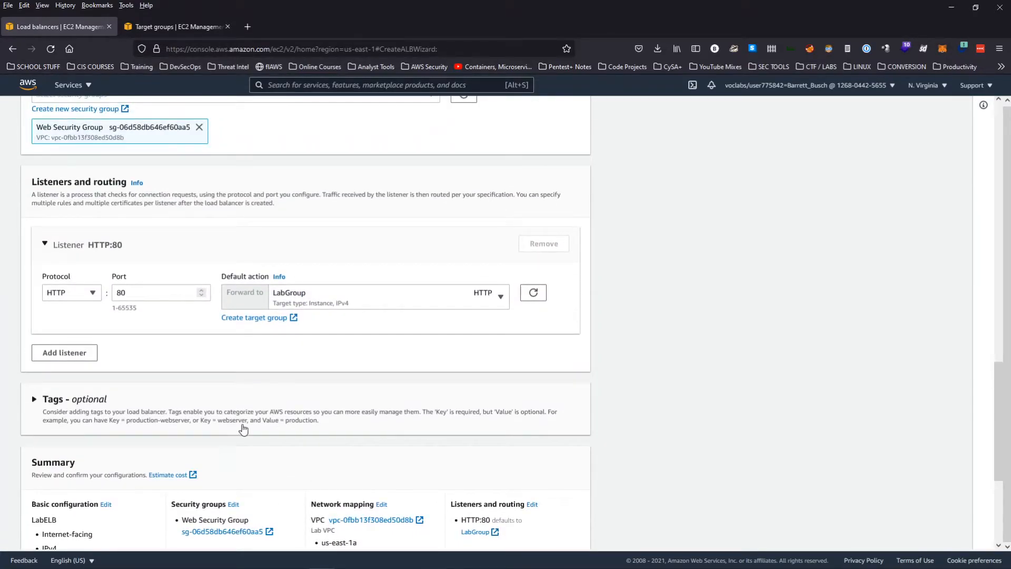
{"action": "scroll", "coordinate": [243, 430], "scroll_direction": "down", "scroll_amount": 4}
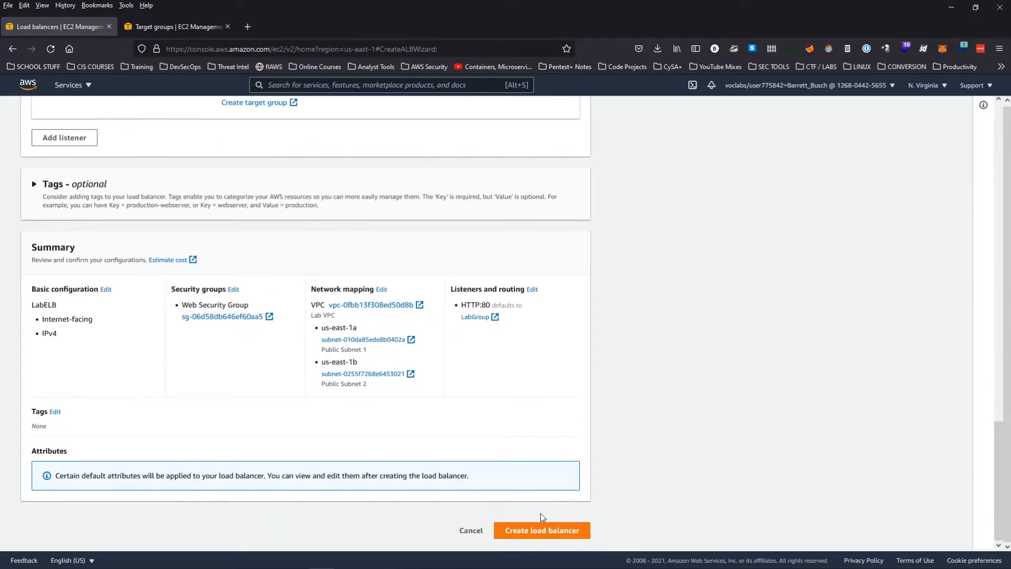
{"action": "left_click", "coordinate": [541, 532]}
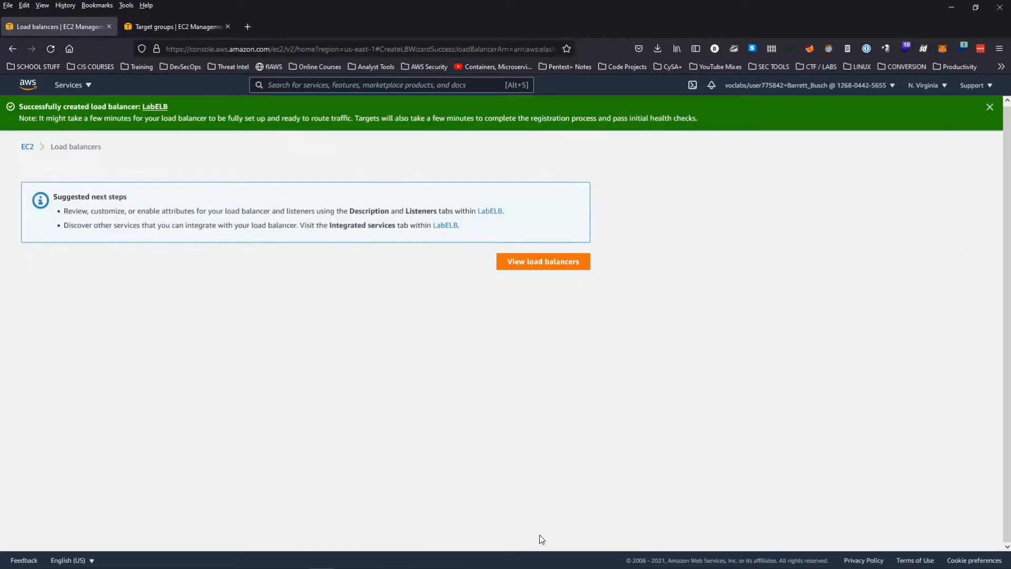
{"action": "left_click", "coordinate": [533, 266]}
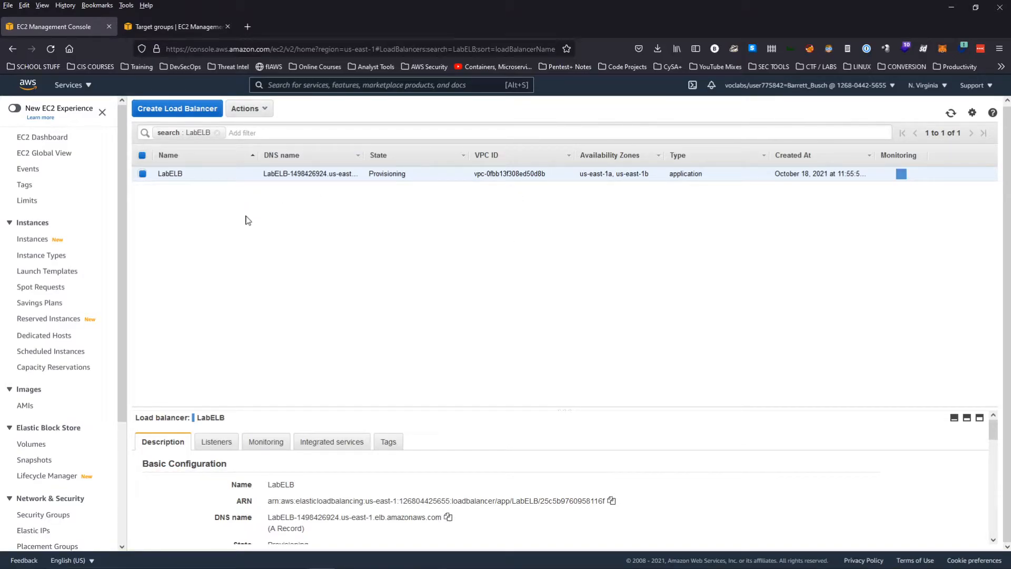
- Start a new Auto Scaling launch configuration named LabConfig that uses the WebServerAMI image
{"action": "scroll", "coordinate": [69, 287], "scroll_direction": "down", "scroll_amount": 3}
{"action": "scroll", "coordinate": [64, 288], "scroll_direction": "down", "scroll_amount": 1}
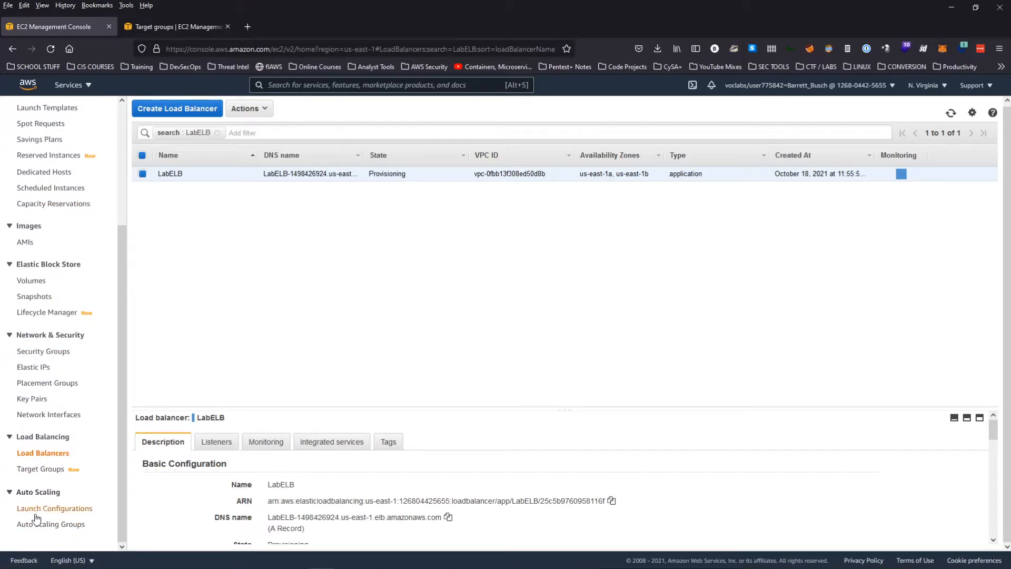
{"action": "left_click", "coordinate": [54, 509]}
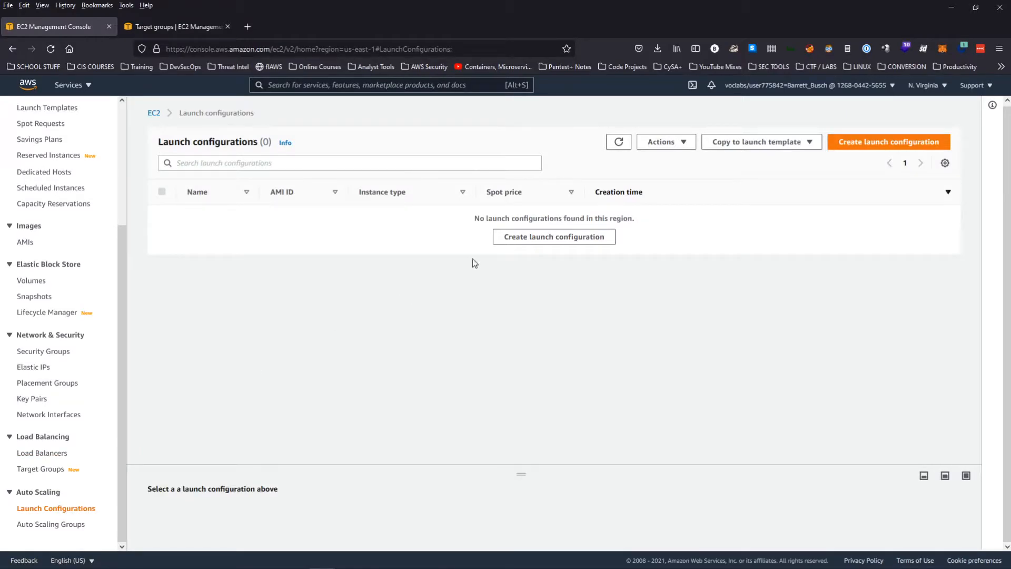
{"action": "left_click", "coordinate": [878, 146]}
{"action": "left_click", "coordinate": [262, 248]}
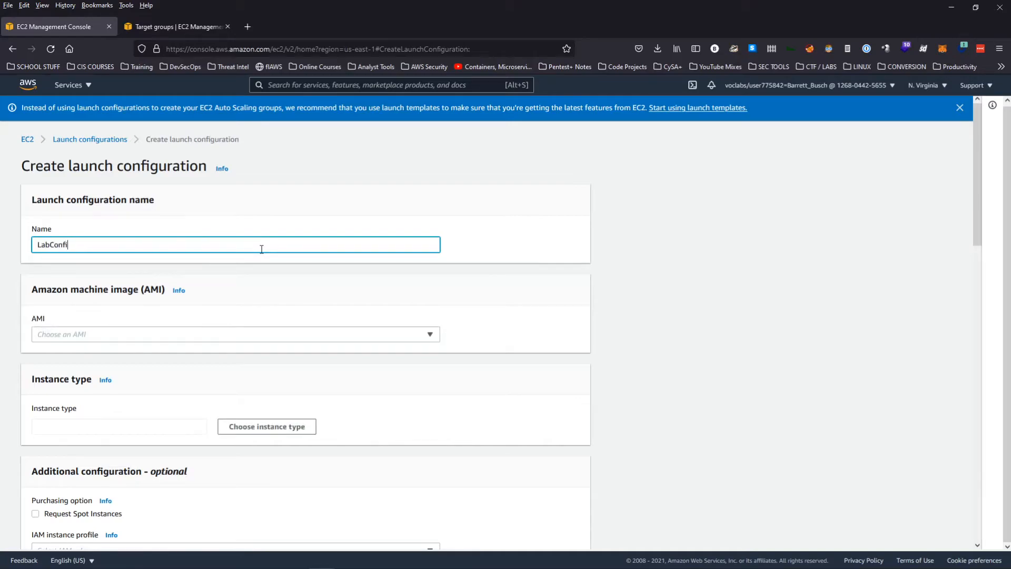
{"action": "left_click", "coordinate": [170, 335]}
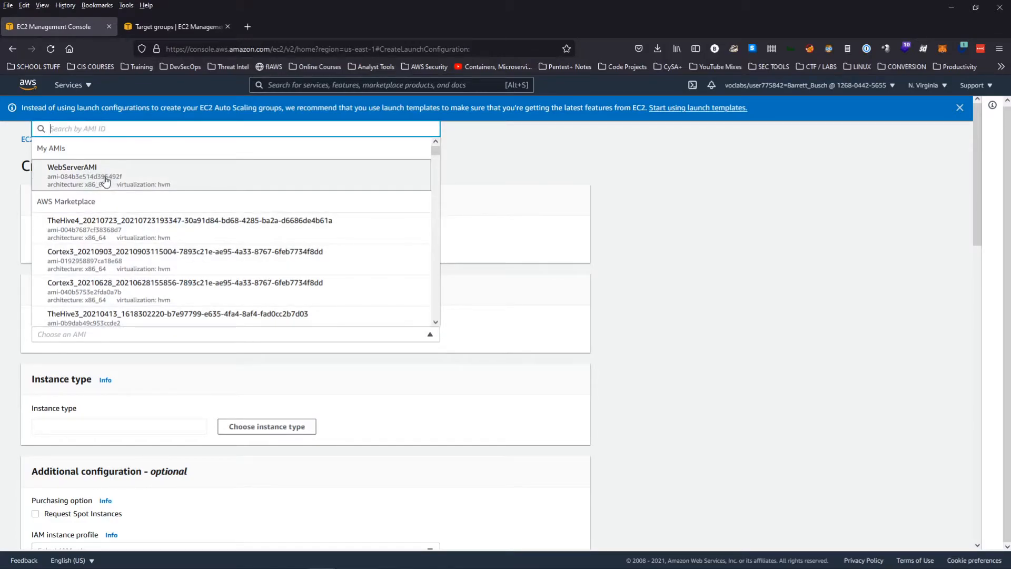
{"action": "left_click", "coordinate": [98, 176]}
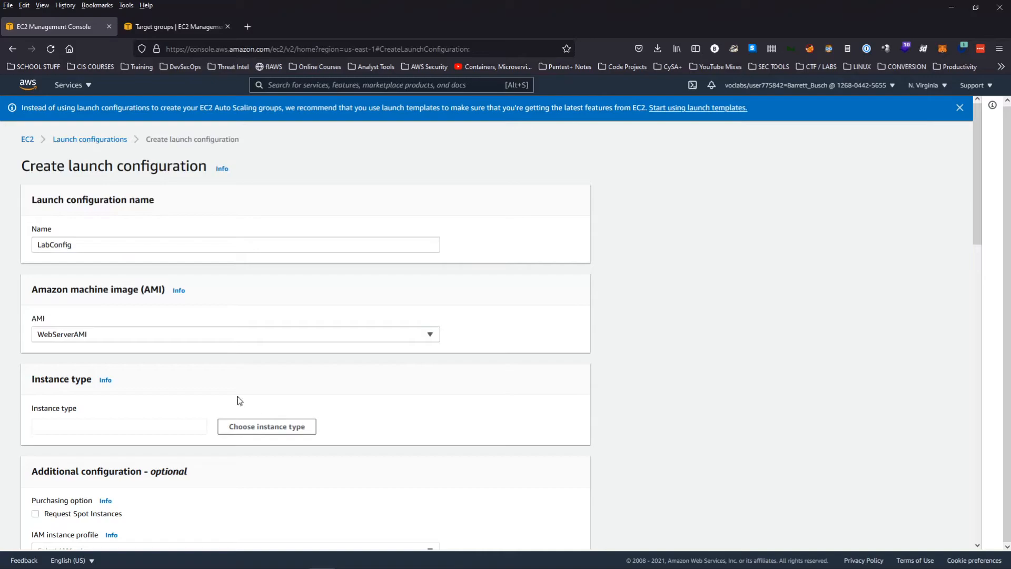
- Check which AWS region the console is currently using
{"action": "scroll", "coordinate": [145, 393], "scroll_direction": "down", "scroll_amount": 2}
{"action": "left_click", "coordinate": [157, 351]}
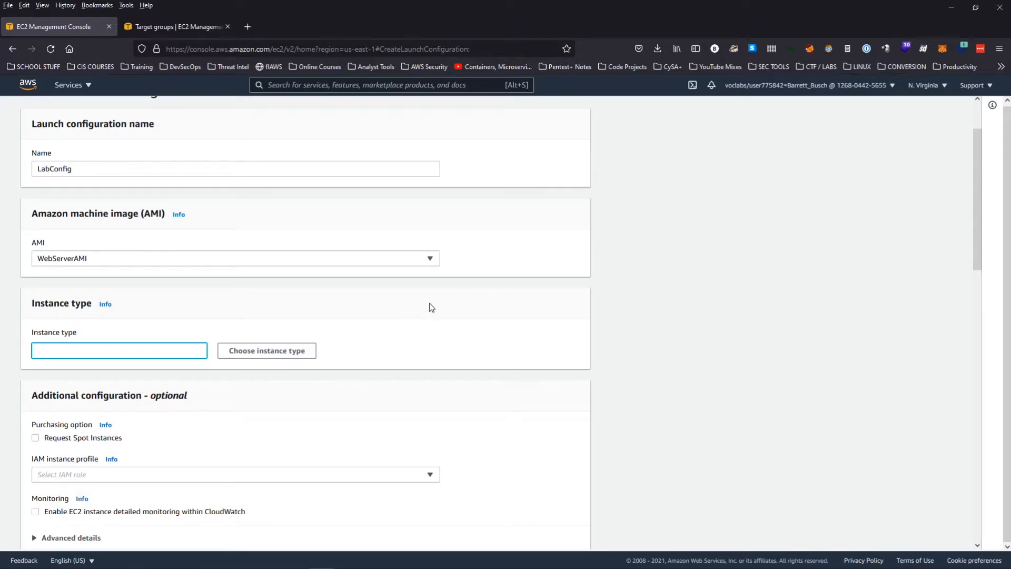
{"action": "left_click", "coordinate": [928, 85]}
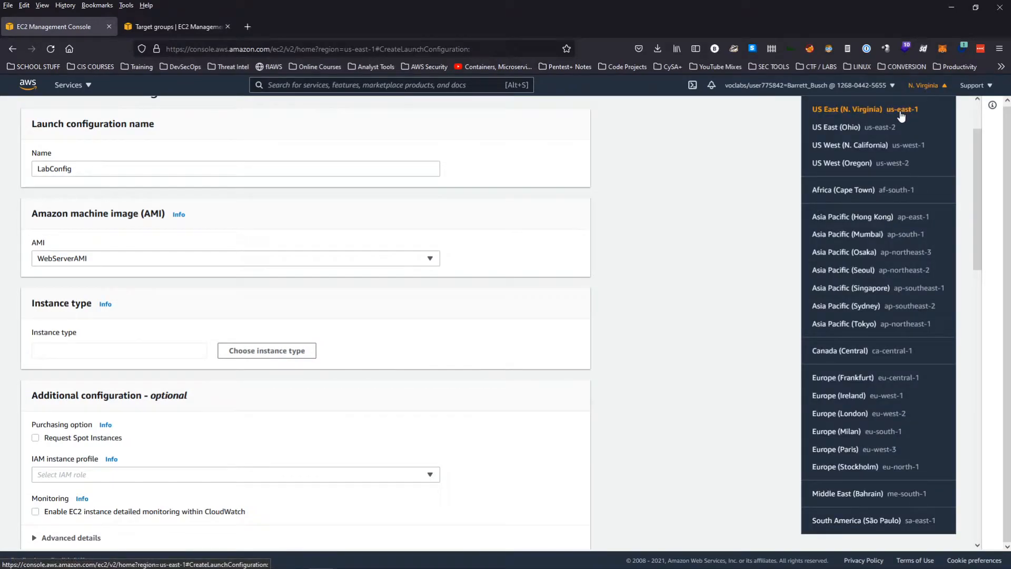
{"action": "left_click", "coordinate": [659, 226]}
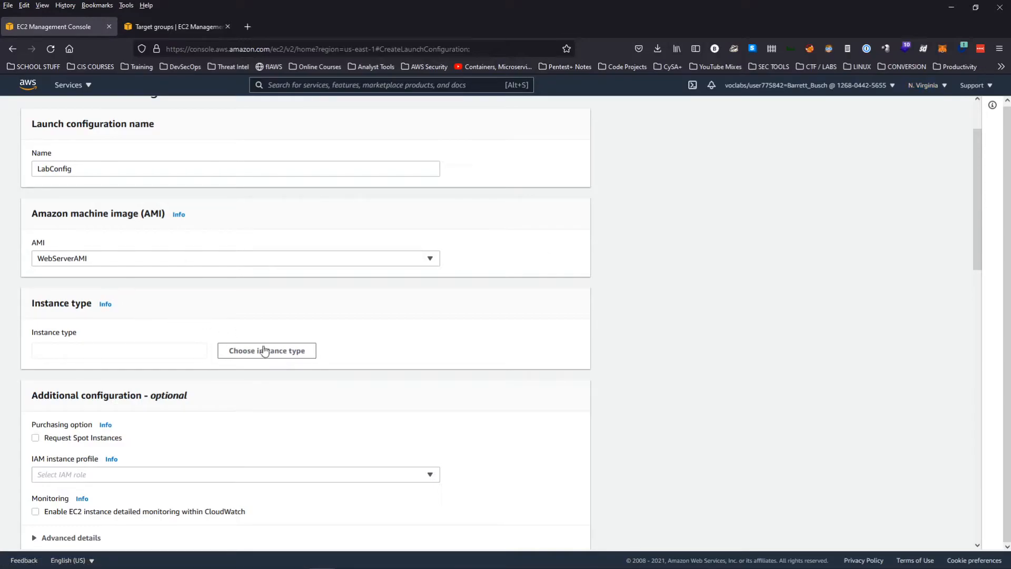
- Filter the instance types by t2, choose t2.micro, and enable EC2 instance detailed monitoring within CloudWatch
{"action": "left_click", "coordinate": [240, 350]}
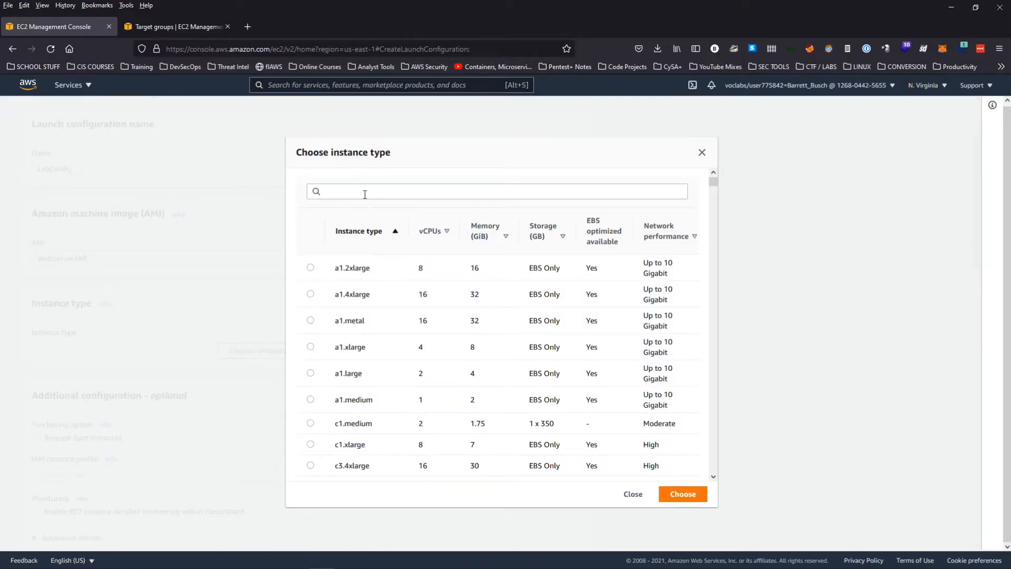
{"action": "left_click", "coordinate": [365, 195]}
{"action": "type", "text": "t2"}
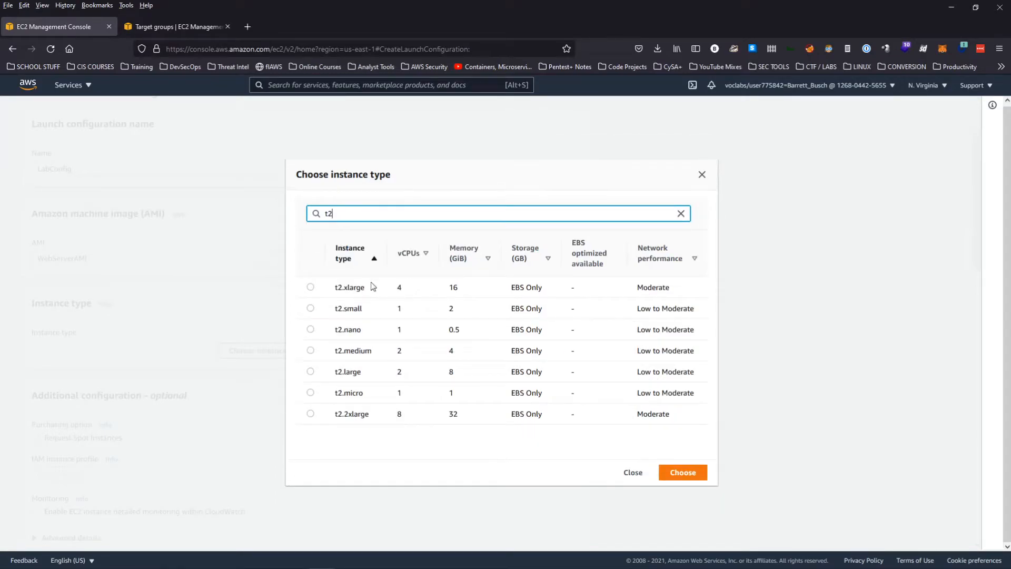
{"action": "left_click", "coordinate": [311, 394]}
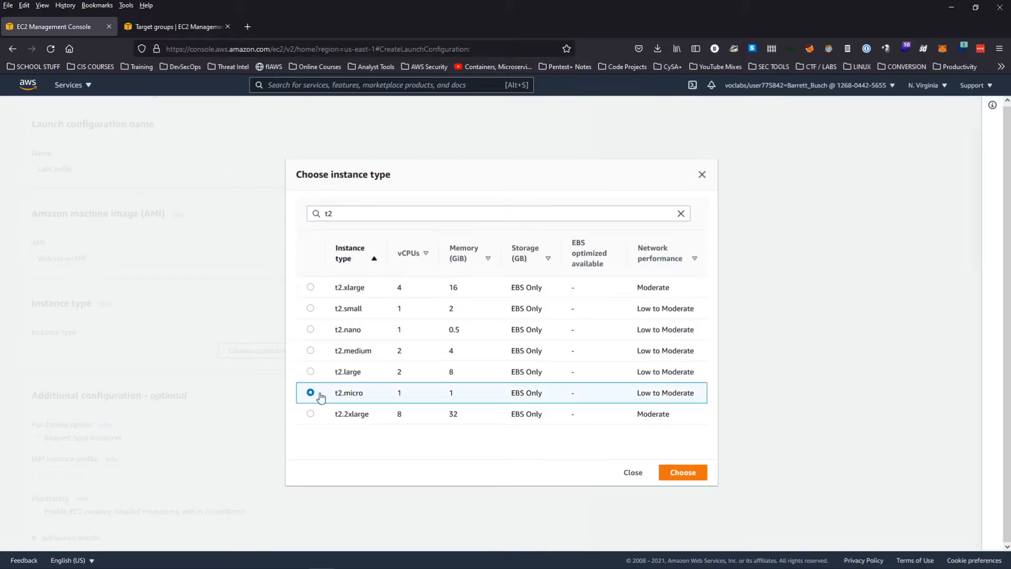
{"action": "left_click", "coordinate": [684, 473]}
{"action": "scroll", "coordinate": [411, 293], "scroll_direction": "down", "scroll_amount": 5}
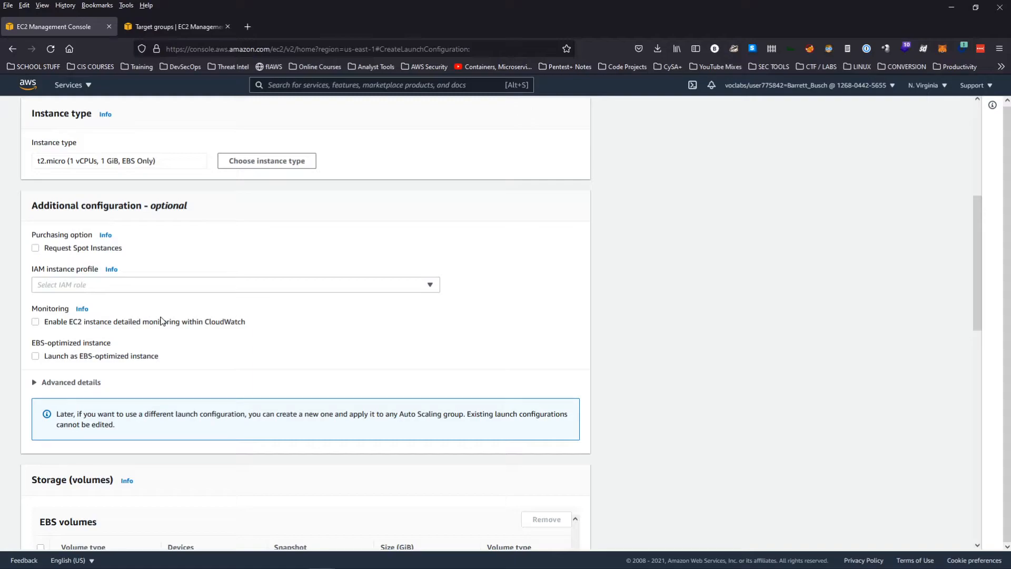
{"action": "left_click", "coordinate": [69, 322]}
- Assign the existing Web Security Group to the launch configuration
{"action": "scroll", "coordinate": [247, 316], "scroll_direction": "down", "scroll_amount": 6}
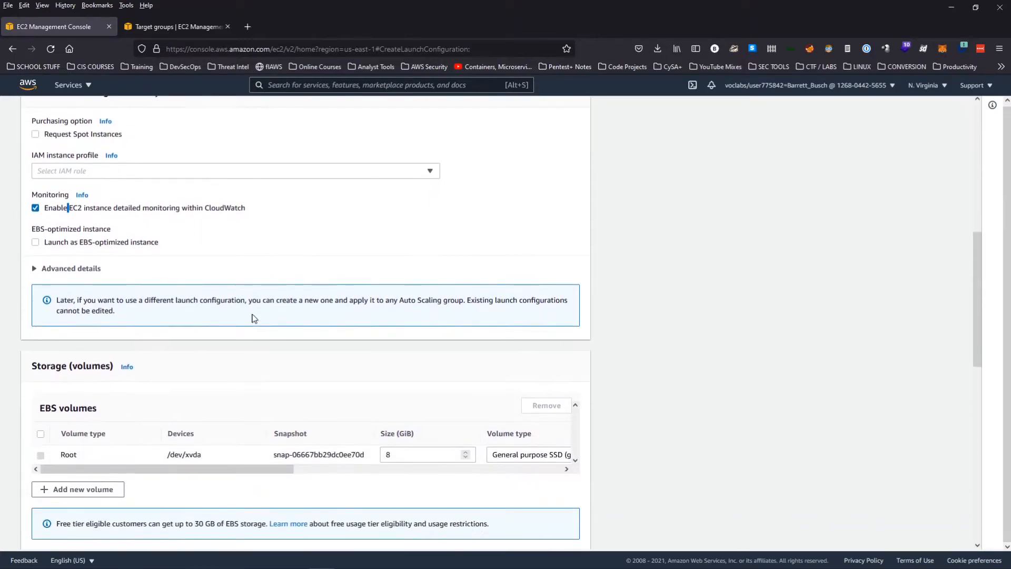
{"action": "scroll", "coordinate": [244, 315], "scroll_direction": "up", "scroll_amount": 1}
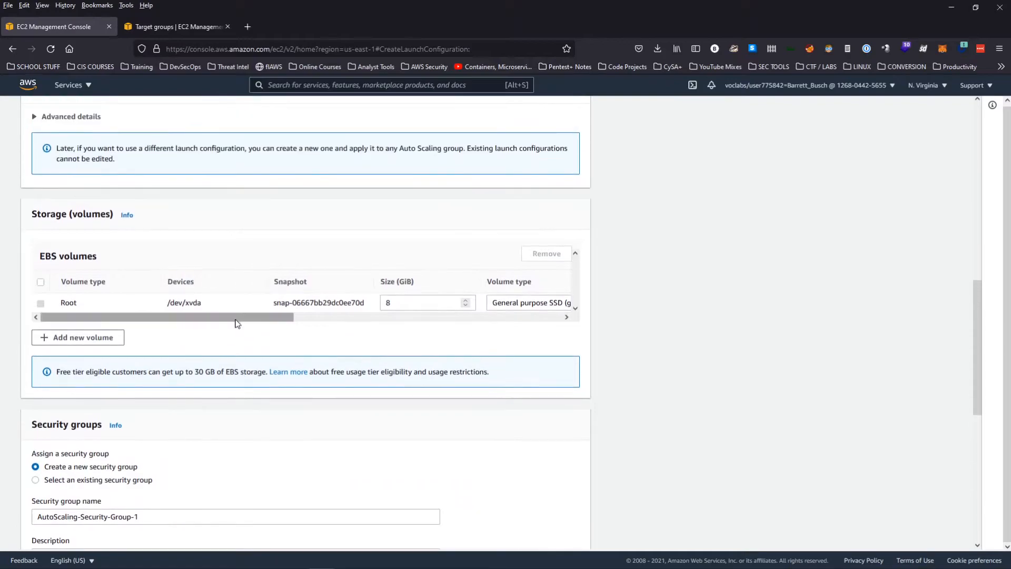
{"action": "scroll", "coordinate": [233, 334], "scroll_direction": "down", "scroll_amount": 3}
{"action": "scroll", "coordinate": [216, 355], "scroll_direction": "down", "scroll_amount": 1}
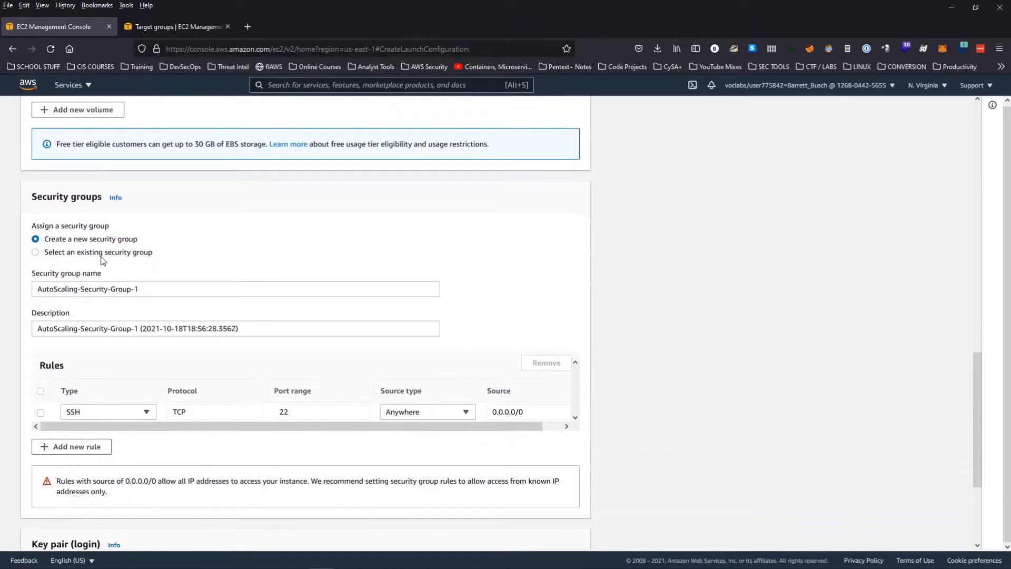
{"action": "left_click", "coordinate": [101, 254]}
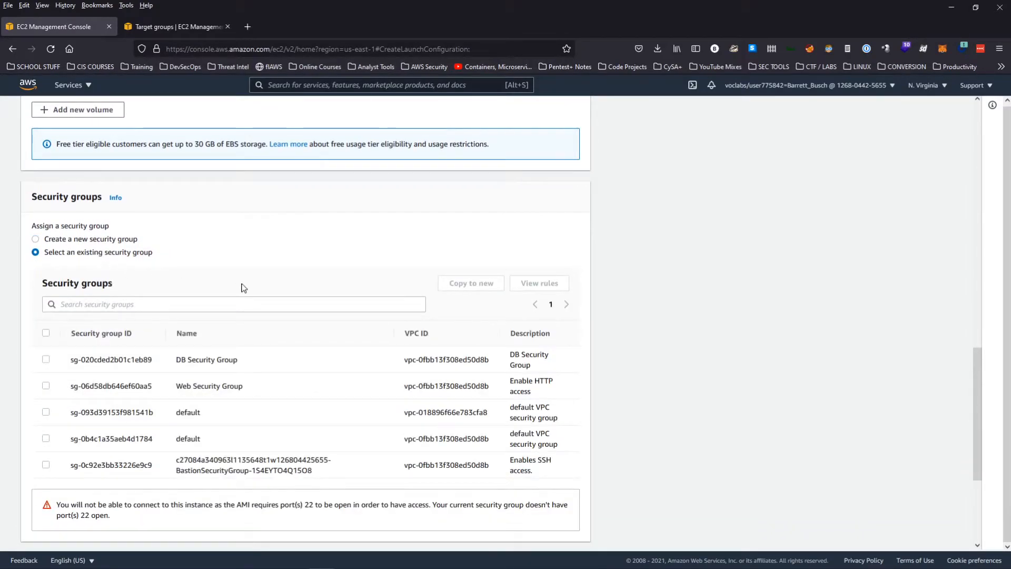
{"action": "scroll", "coordinate": [241, 286], "scroll_direction": "down", "scroll_amount": 1}
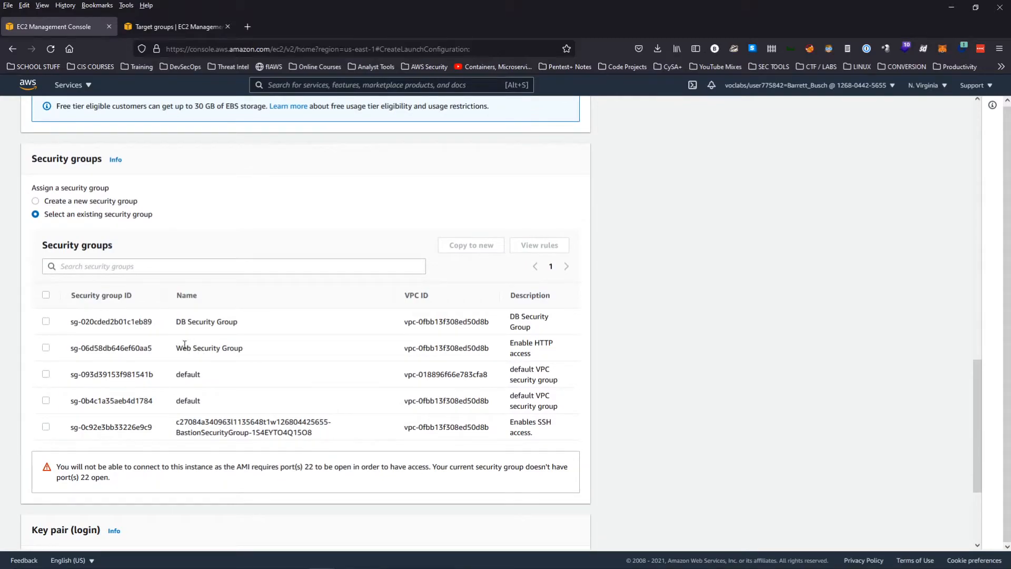
{"action": "left_click", "coordinate": [46, 348]}
- Use the existing vockey key pair, acknowledging access to its private key file, and create the launch configuration
{"action": "scroll", "coordinate": [352, 327], "scroll_direction": "down", "scroll_amount": 3}
{"action": "scroll", "coordinate": [352, 327], "scroll_direction": "down", "scroll_amount": 1}
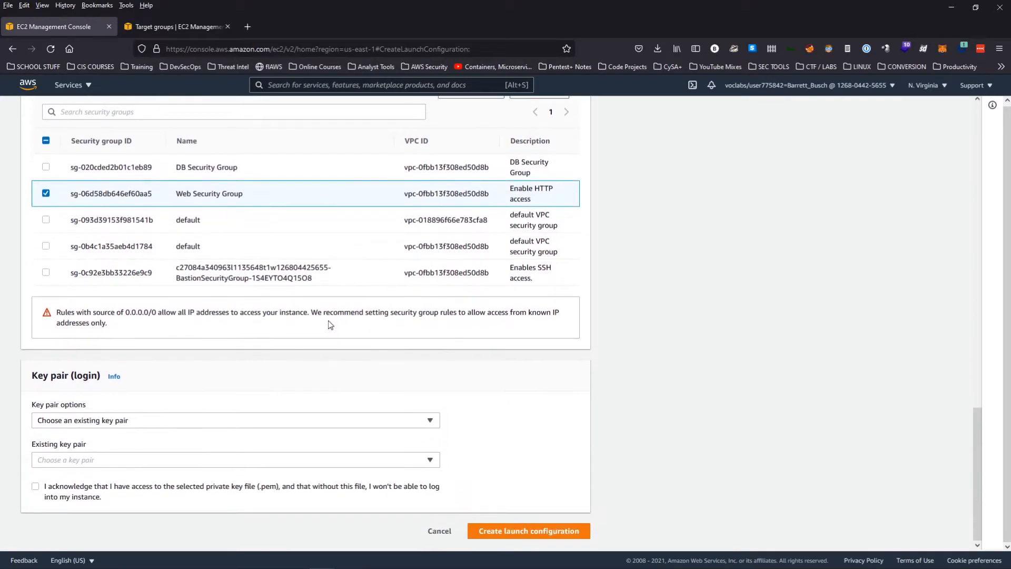
{"action": "left_click", "coordinate": [178, 421]}
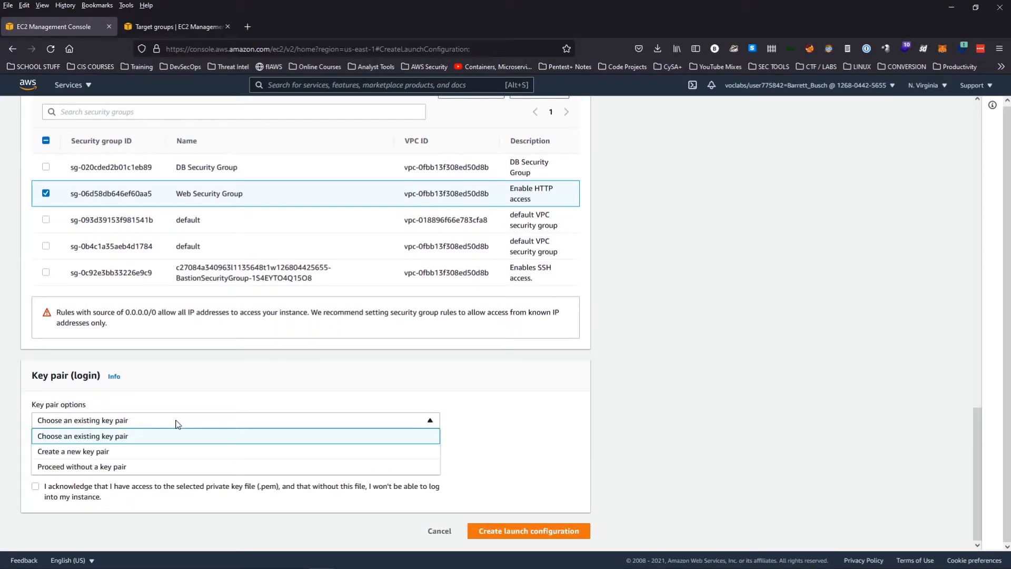
{"action": "left_click", "coordinate": [126, 425]}
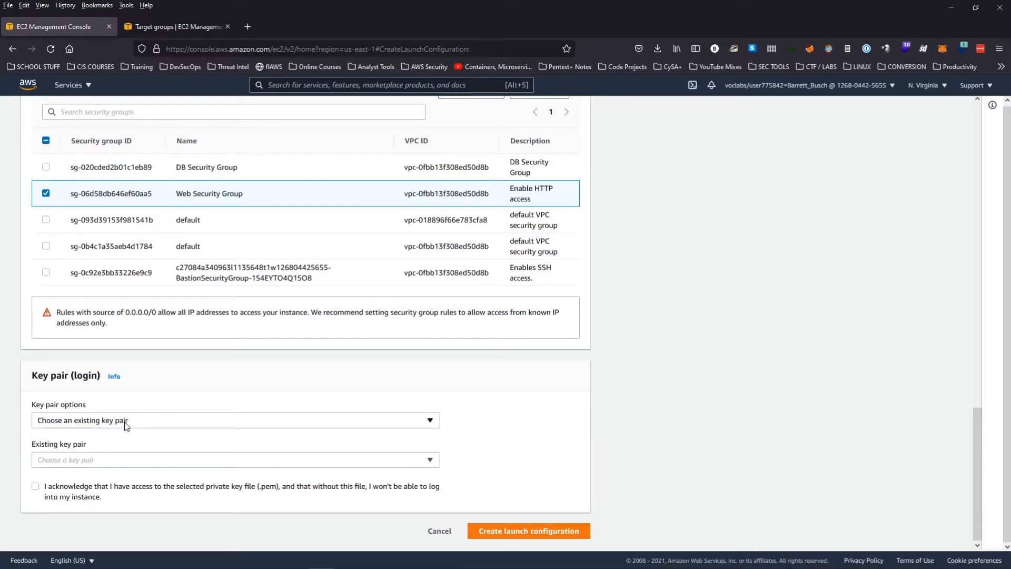
{"action": "left_click", "coordinate": [144, 460]}
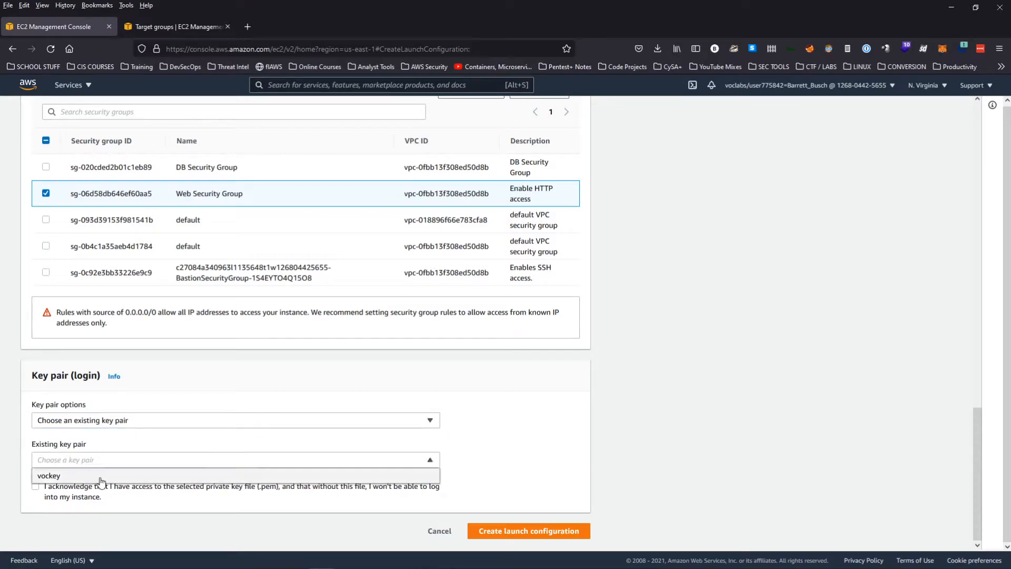
{"action": "left_click", "coordinate": [58, 477]}
{"action": "scroll", "coordinate": [70, 485], "scroll_direction": "down", "scroll_amount": 1}
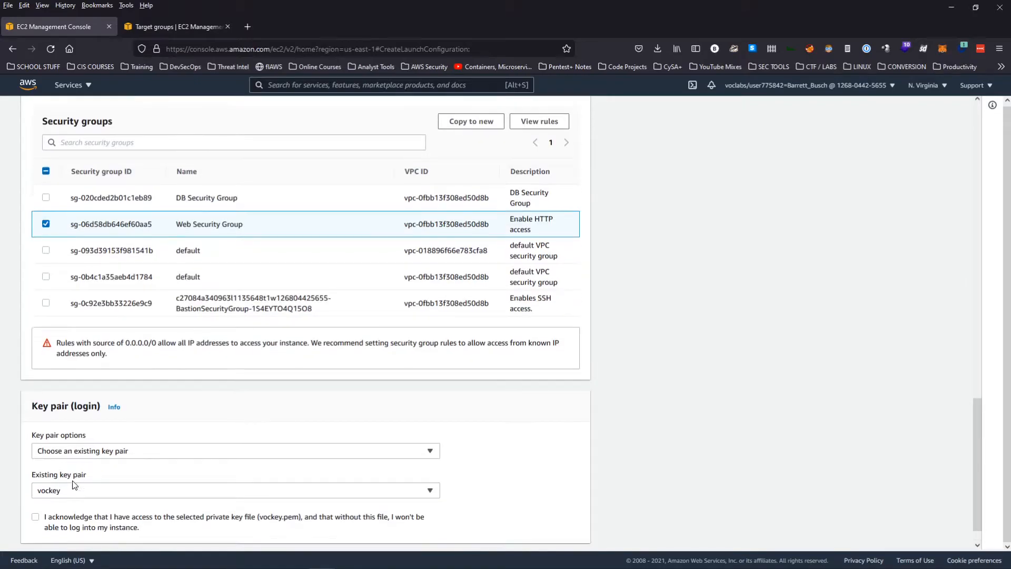
{"action": "left_click", "coordinate": [71, 488]}
{"action": "scroll", "coordinate": [74, 490], "scroll_direction": "up", "scroll_amount": 1}
{"action": "scroll", "coordinate": [179, 455], "scroll_direction": "down", "scroll_amount": 1}
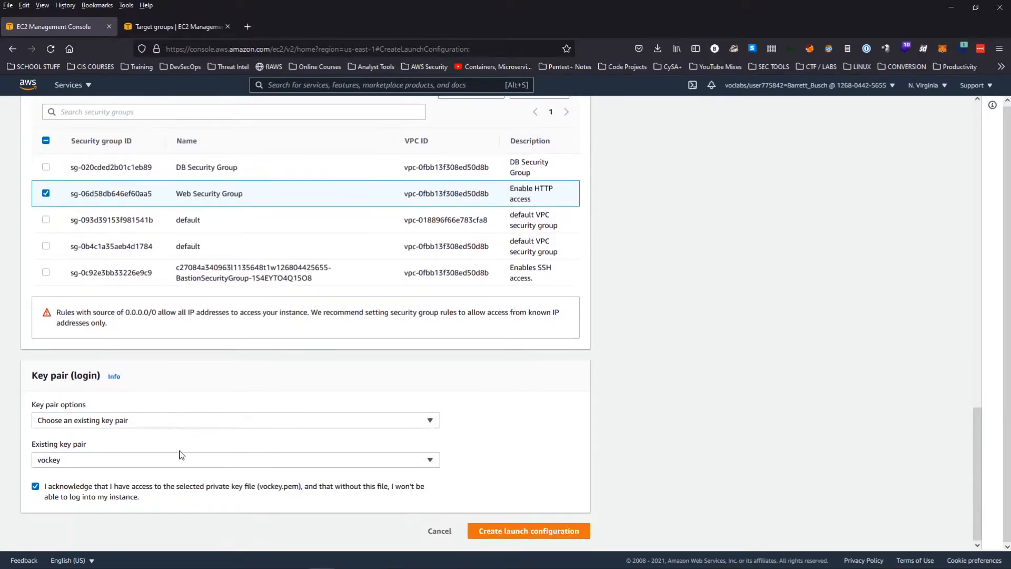
{"action": "left_click", "coordinate": [529, 532]}
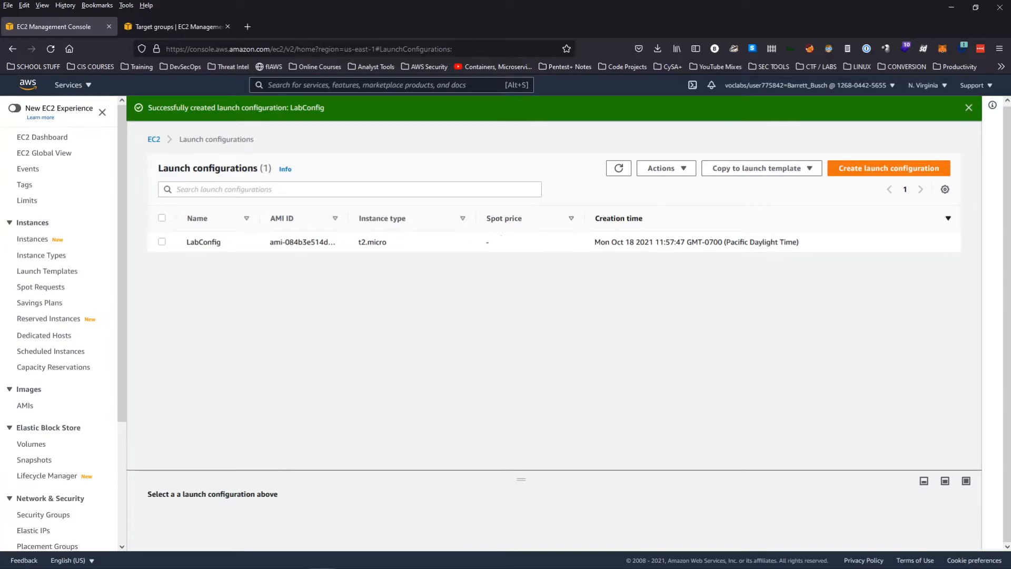
- Start an Auto Scaling group from LabConfig, name it Lab Auto Scaling Group, and proceed to its network settings
{"action": "left_click", "coordinate": [163, 243]}
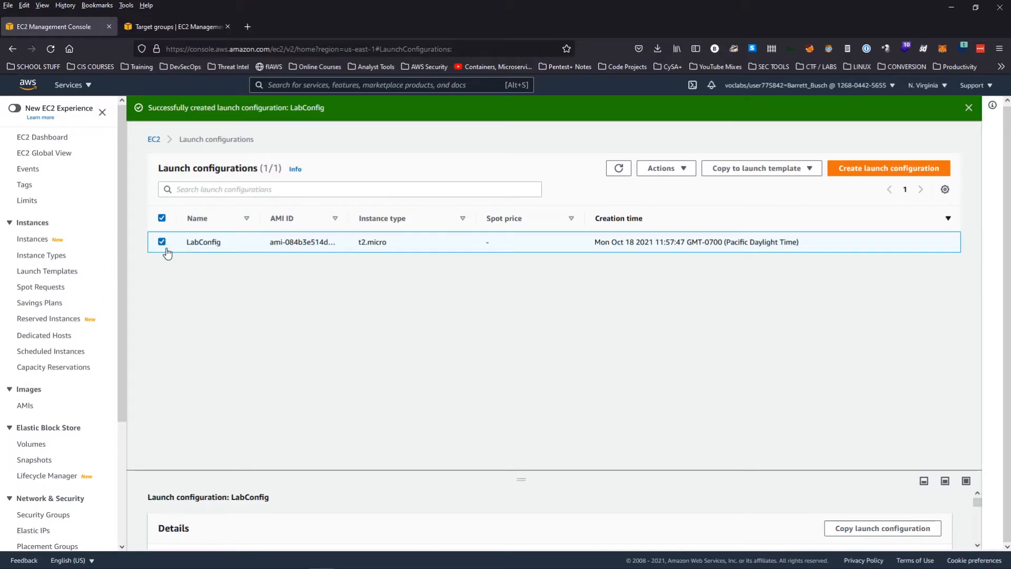
{"action": "left_click", "coordinate": [684, 169]}
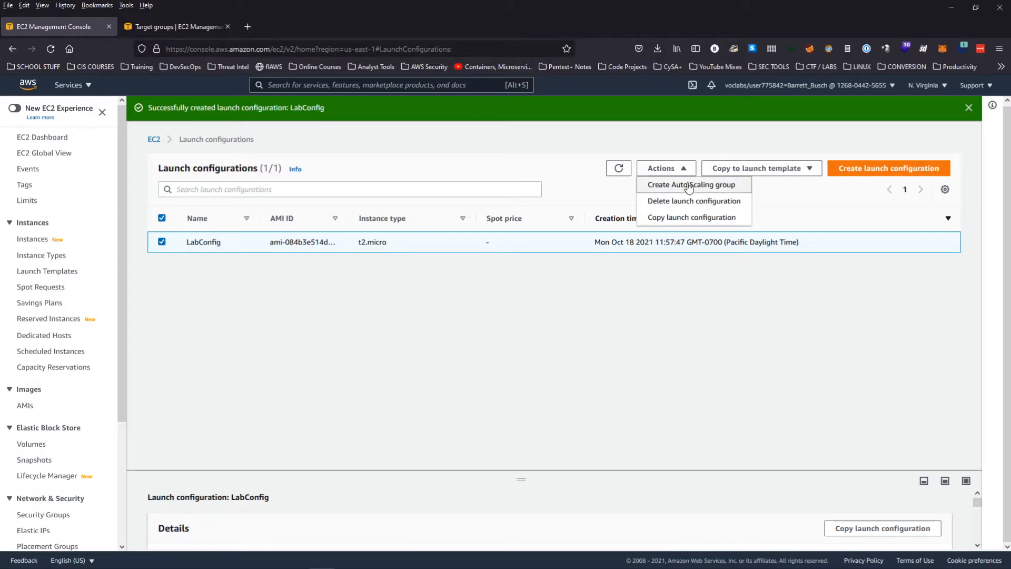
{"action": "left_click", "coordinate": [688, 186]}
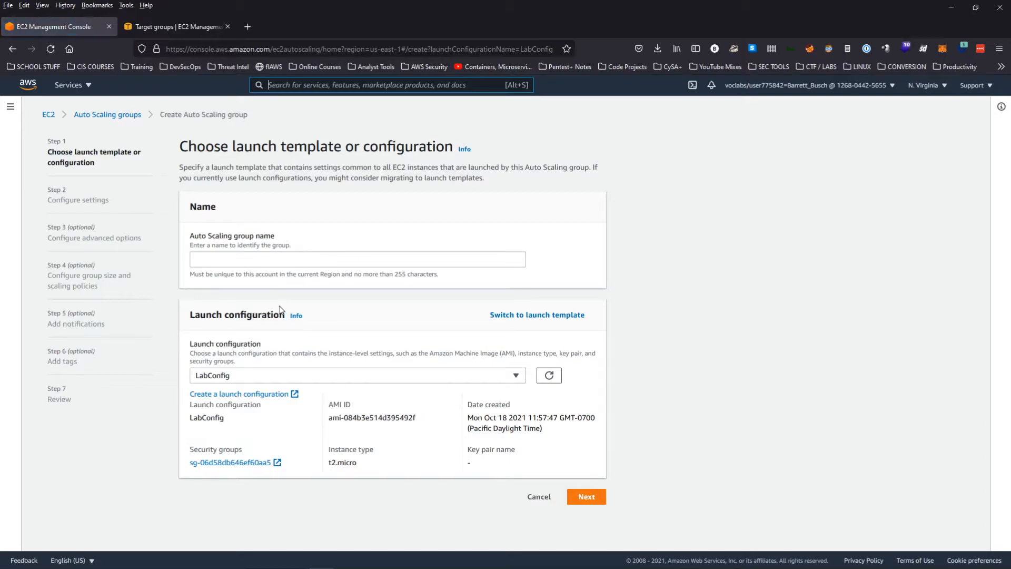
{"action": "left_click", "coordinate": [252, 262]}
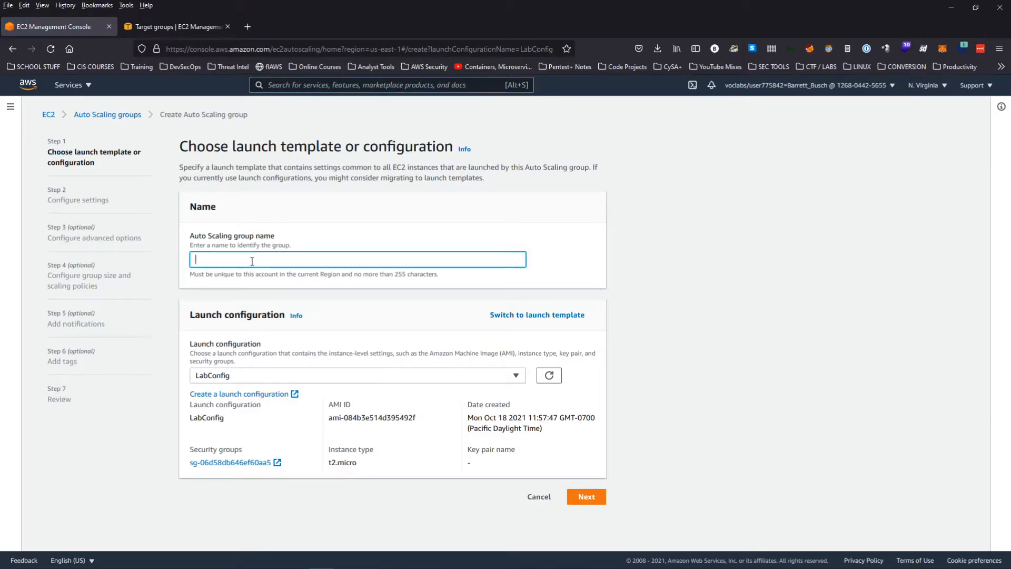
{"action": "type", "text": "Lab Auto Scaling Group"}
{"action": "left_click", "coordinate": [343, 322]}
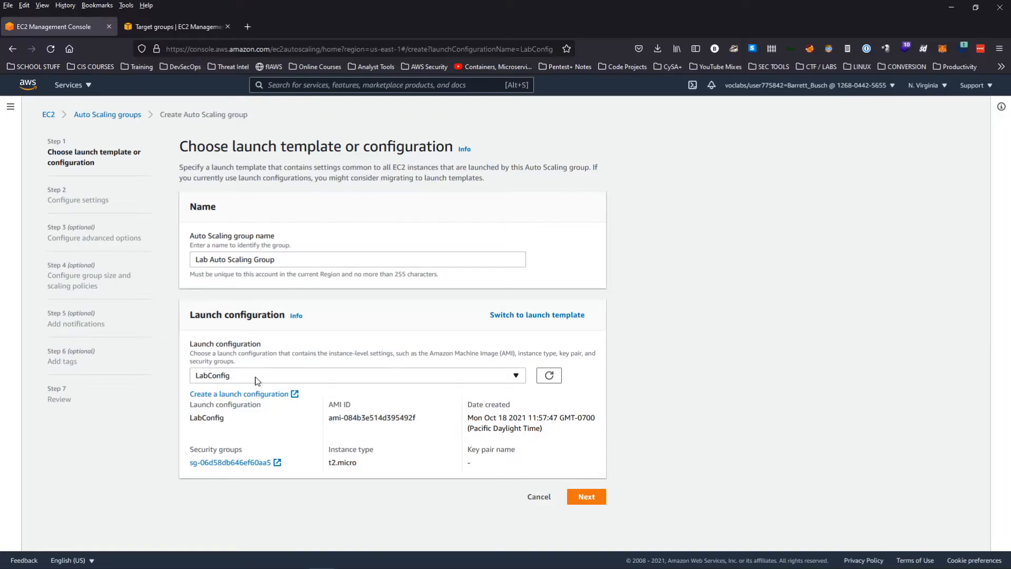
{"action": "left_click", "coordinate": [593, 499]}
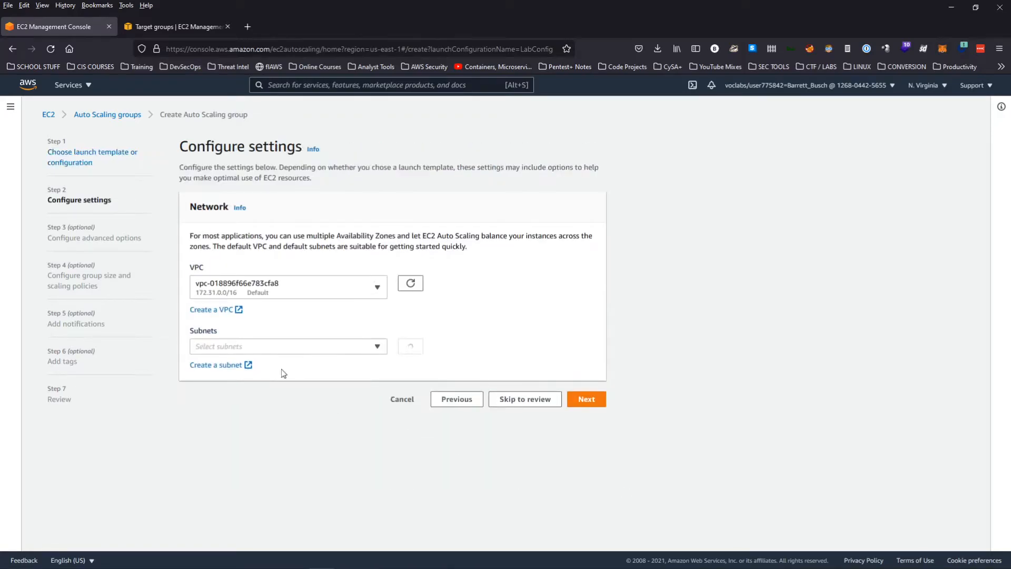
- Set the group's VPC to Lab VPC and select Private Subnet 1 (us-east-1a) and Private Subnet 2 (us-east-1b)
{"action": "left_click", "coordinate": [322, 287]}
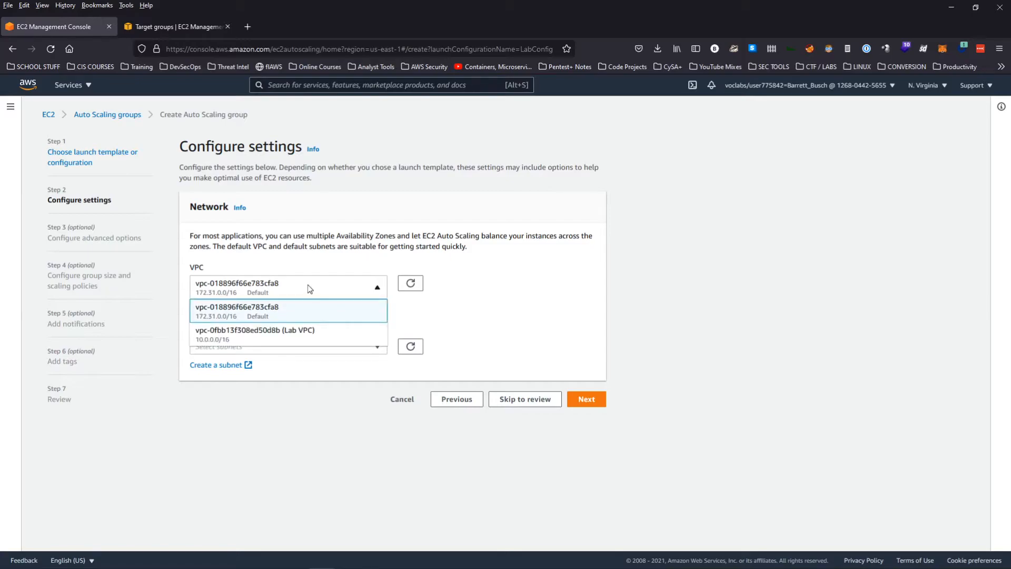
{"action": "left_click", "coordinate": [265, 337]}
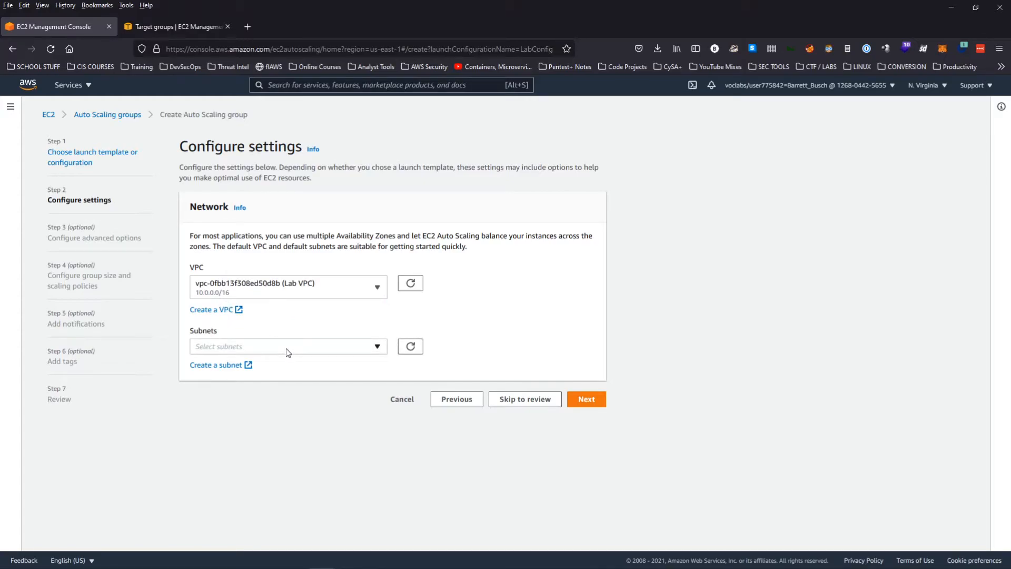
{"action": "left_click", "coordinate": [288, 352]}
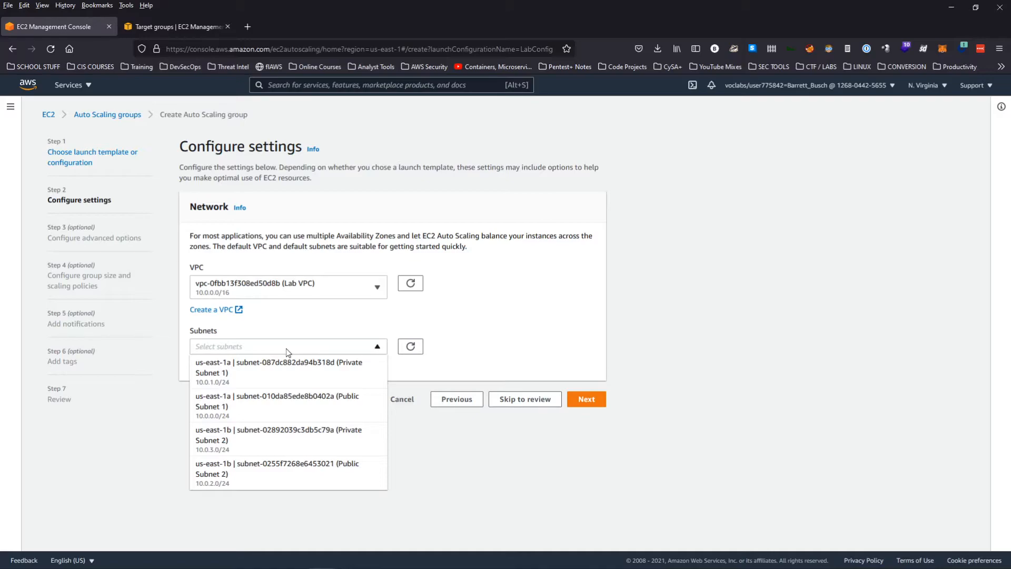
{"action": "left_click", "coordinate": [284, 372]}
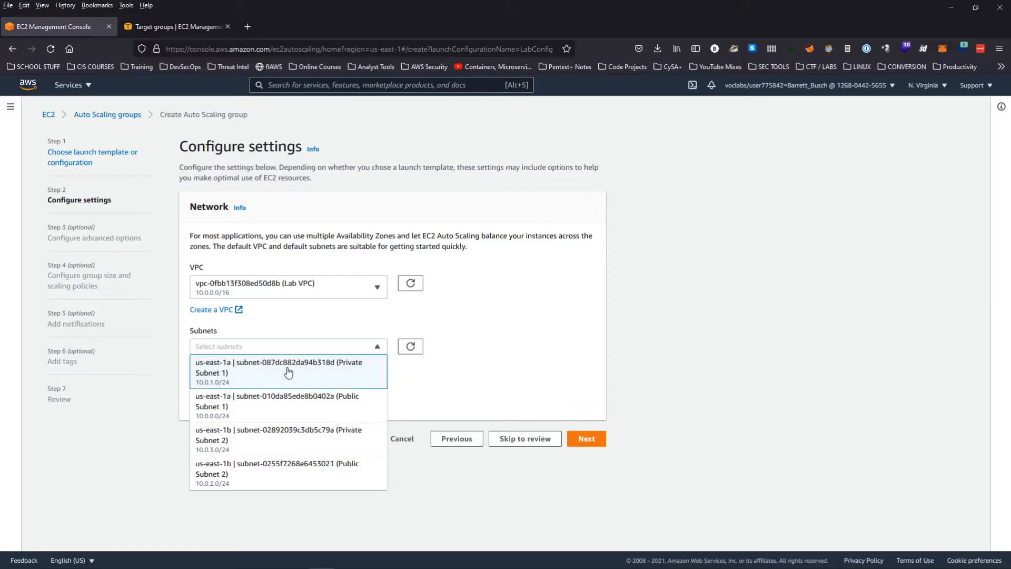
{"action": "left_click", "coordinate": [266, 441]}
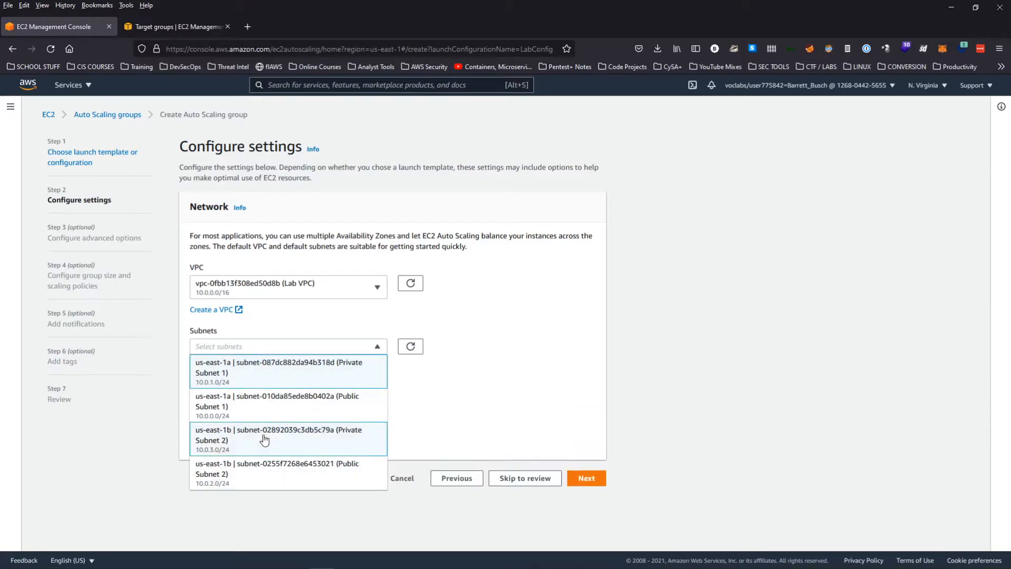
- Proceed to the advanced options and attach the group to an existing load balancer using the LabGroup | HTTP target group
{"action": "left_click", "coordinate": [123, 442]}
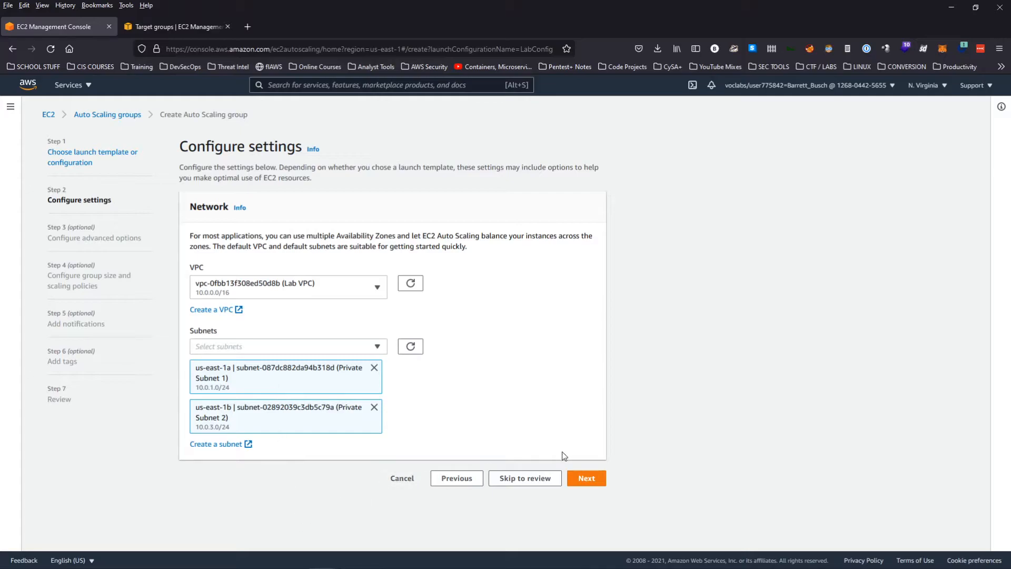
{"action": "left_click", "coordinate": [584, 487]}
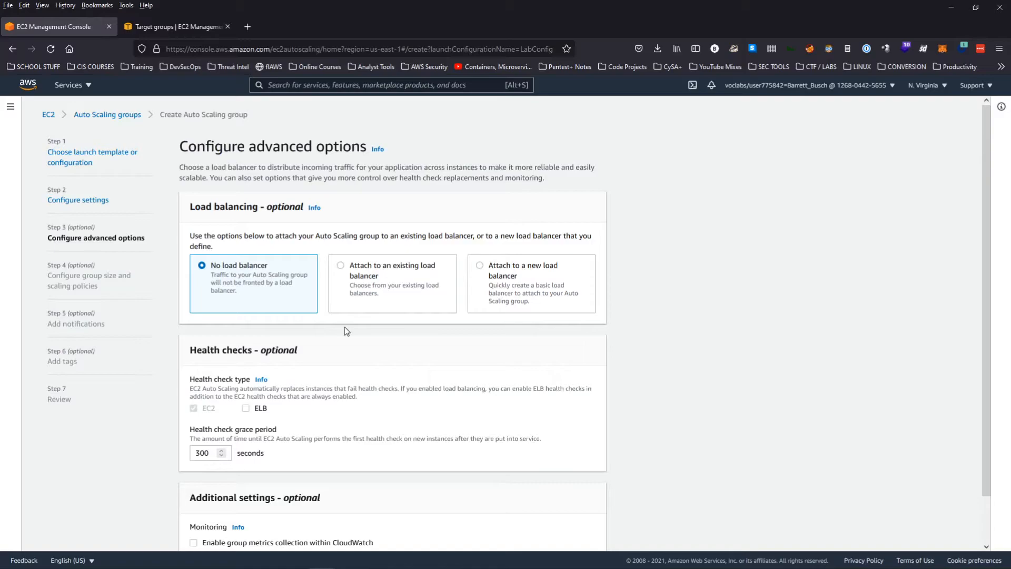
{"action": "left_click", "coordinate": [341, 266]}
{"action": "scroll", "coordinate": [341, 268], "scroll_direction": "down", "scroll_amount": 3}
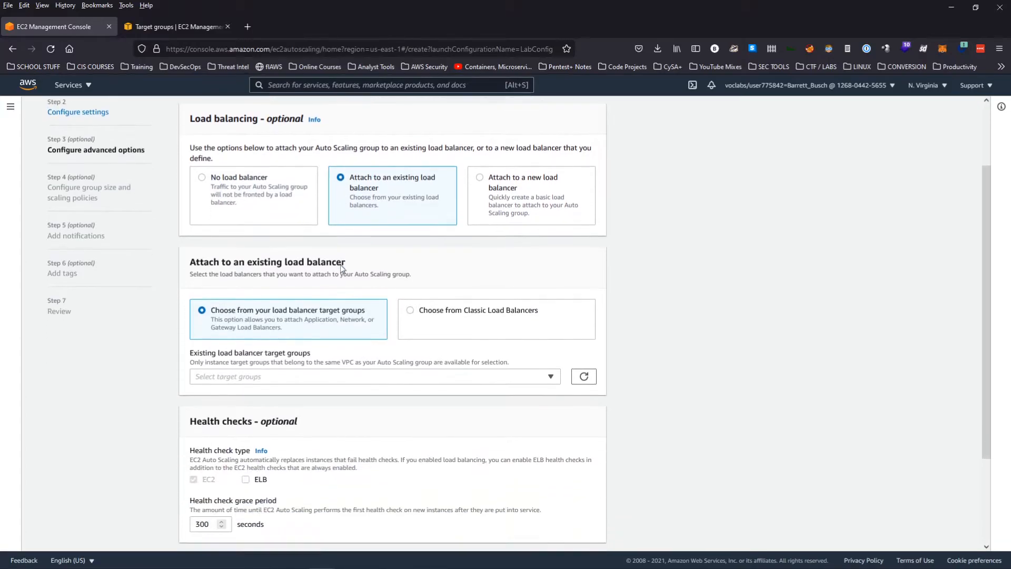
{"action": "left_click", "coordinate": [314, 314]}
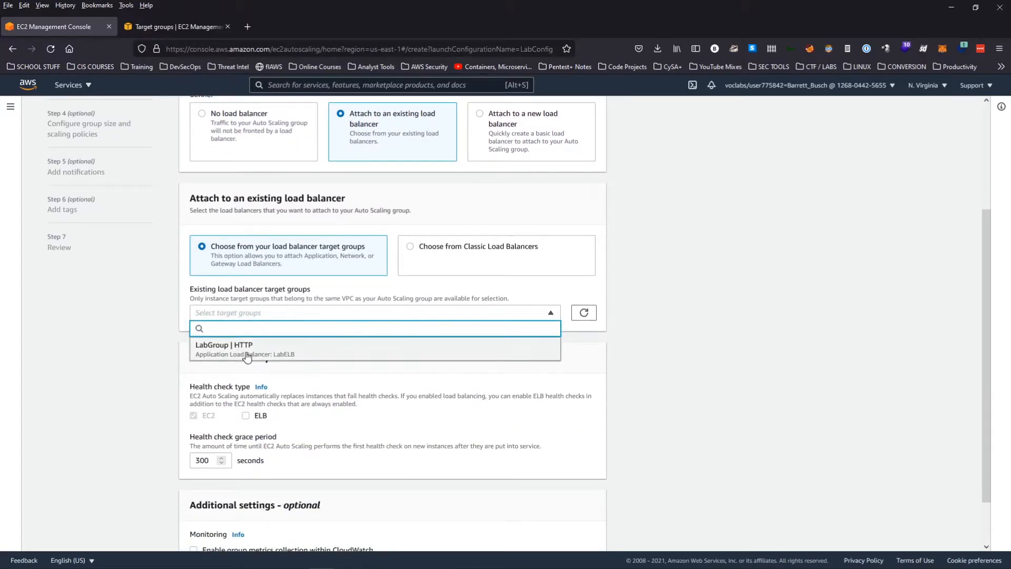
{"action": "left_click", "coordinate": [246, 355]}
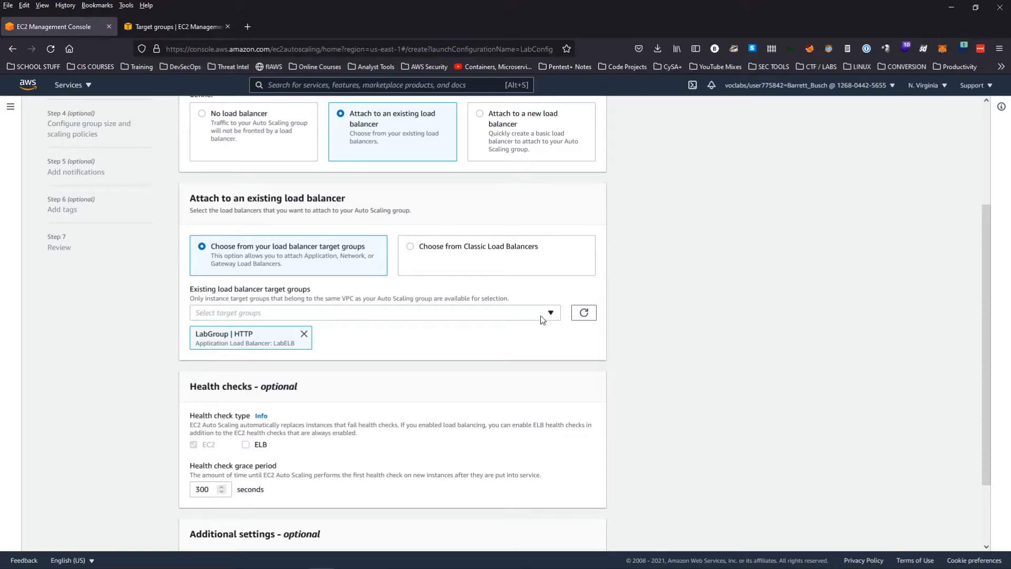
- Enable group metrics collection within CloudWatch and continue to the group size and scaling policies
{"action": "scroll", "coordinate": [338, 286], "scroll_direction": "down", "scroll_amount": 3}
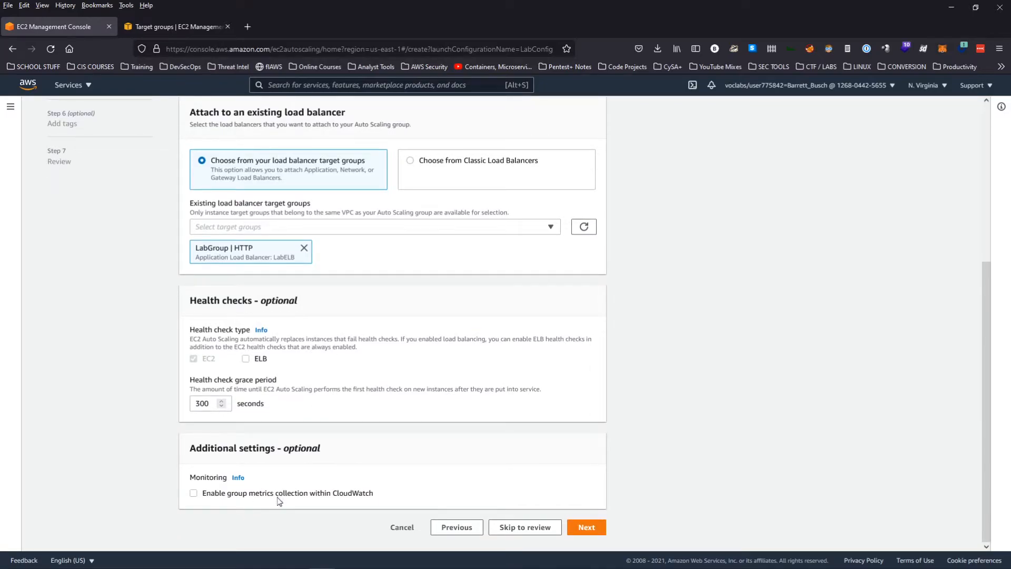
{"action": "left_click", "coordinate": [282, 495]}
{"action": "left_click", "coordinate": [589, 529]}
- Set the group size to a desired capacity of 2, minimum capacity of 2 and maximum capacity of 6
{"action": "left_click", "coordinate": [221, 320]}
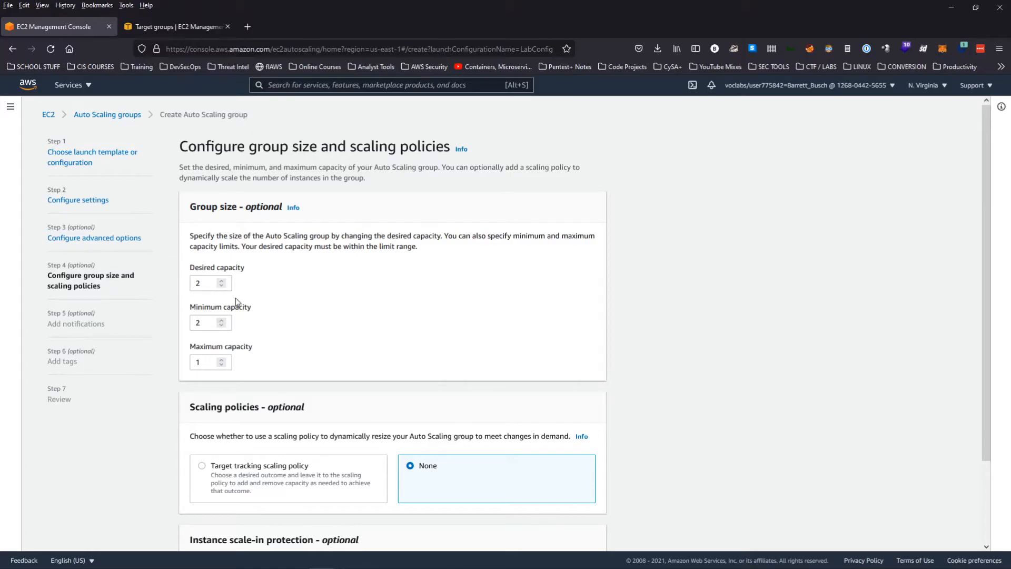
{"action": "left_click", "coordinate": [222, 358]}
{"action": "left_click", "coordinate": [223, 359]}
{"action": "left_click", "coordinate": [222, 360]}
{"action": "left_click", "coordinate": [222, 360]}
{"action": "left_click", "coordinate": [222, 360]}
{"action": "double_click", "coordinate": [205, 280]}
{"action": "key", "text": "Tab"}
{"action": "double_click", "coordinate": [205, 362]}
{"action": "left_click", "coordinate": [281, 351]}
{"action": "left_click_drag", "start_coordinate": [210, 362], "coordinate": [191, 358]}
{"action": "left_click", "coordinate": [319, 350]}
- Choose a target tracking scaling policy and name it LabScalingPolicy
{"action": "scroll", "coordinate": [327, 348], "scroll_direction": "down", "scroll_amount": 3}
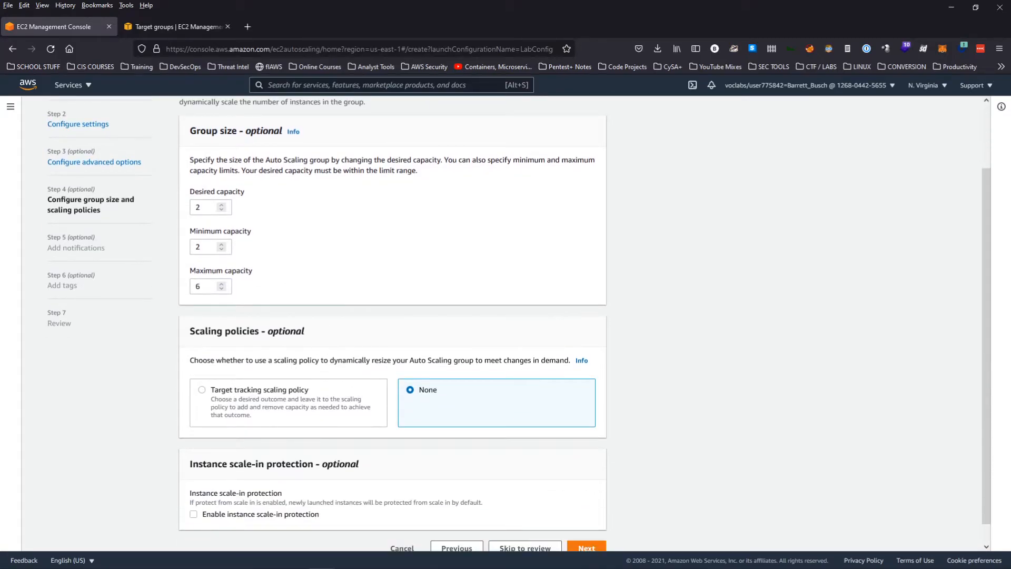
{"action": "scroll", "coordinate": [217, 319], "scroll_direction": "down", "scroll_amount": 1}
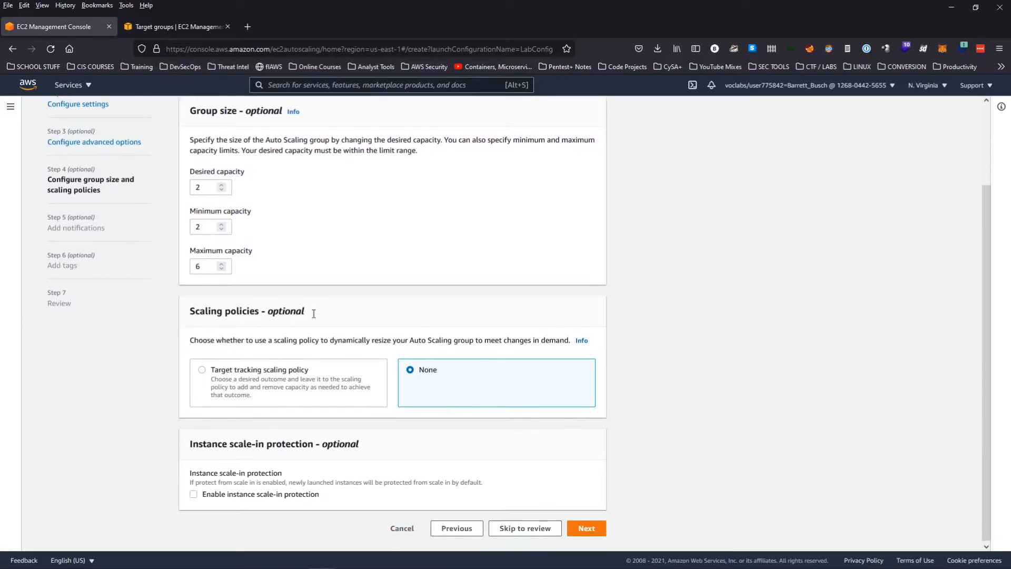
{"action": "left_click", "coordinate": [274, 369]}
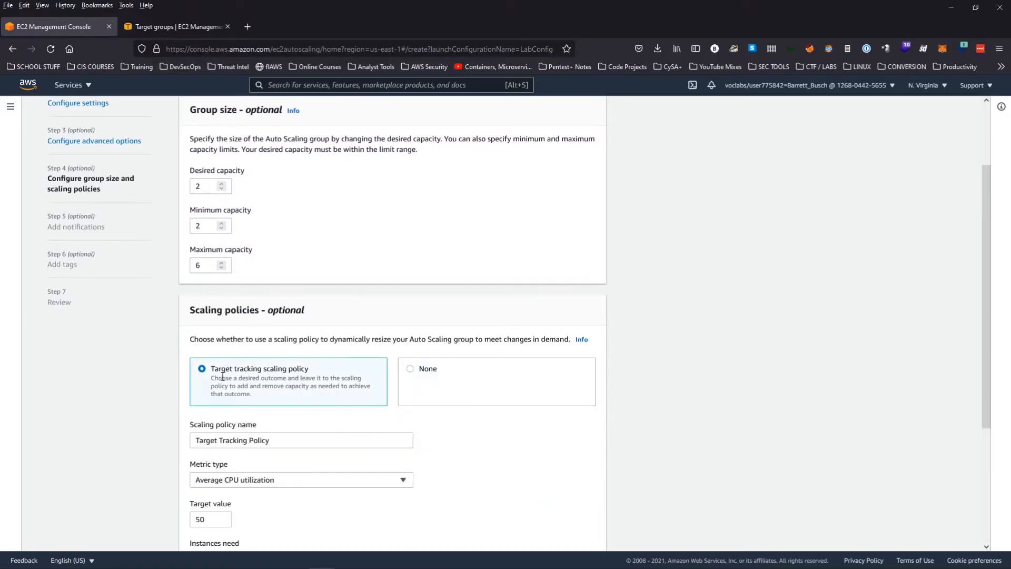
{"action": "scroll", "coordinate": [251, 373], "scroll_direction": "down", "scroll_amount": 5}
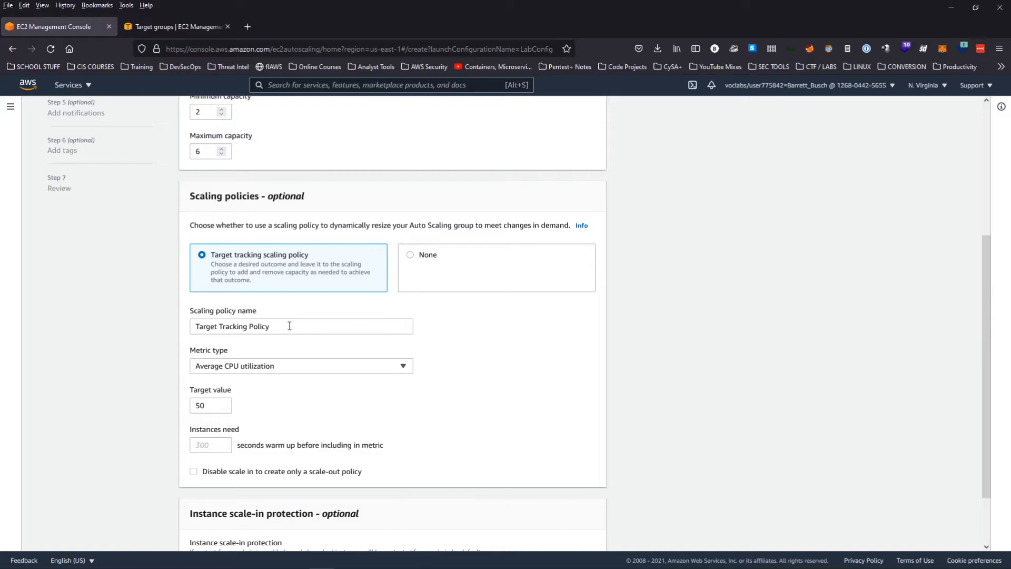
{"action": "left_click_drag", "start_coordinate": [289, 327], "coordinate": [142, 327]}
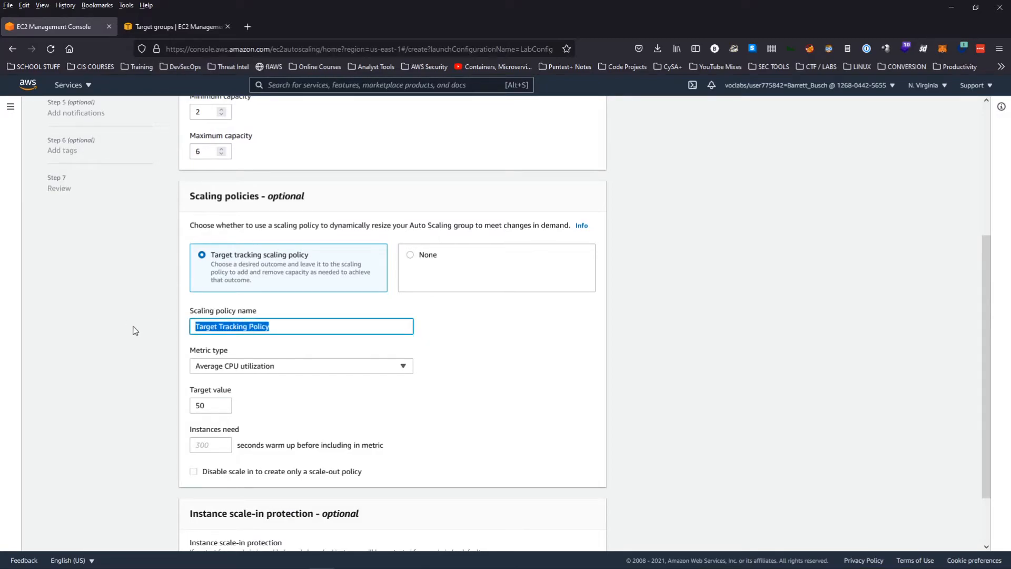
{"action": "type", "text": "LabScaling"}
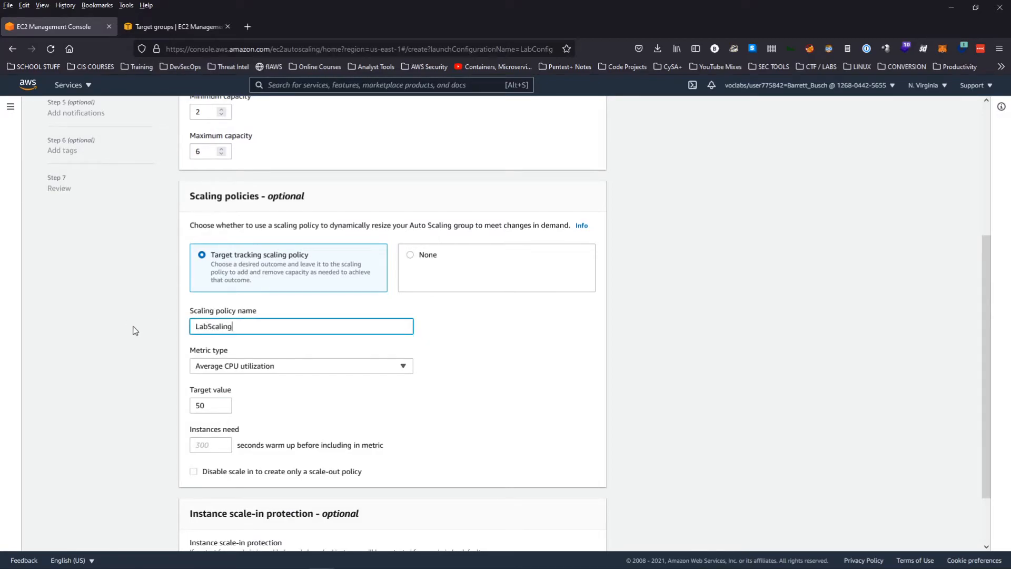
{"action": "type", "text": "Policy"}
- Use Average CPU utilization as the policy's metric with a target value of 60, and continue to notifications
{"action": "left_click", "coordinate": [297, 369]}
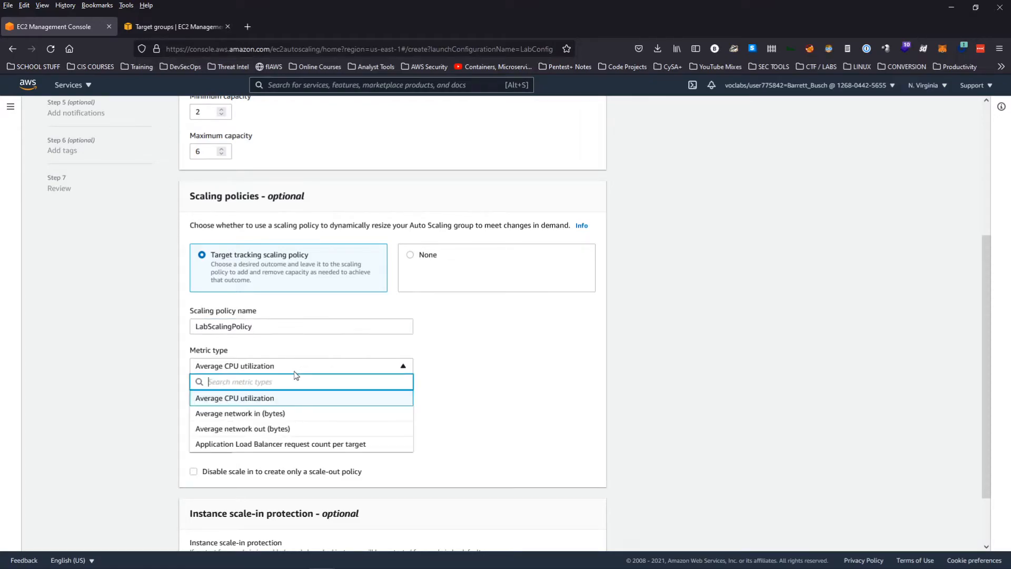
{"action": "left_click", "coordinate": [238, 369]}
{"action": "key", "text": "Tab"}
{"action": "type", "text": "60"}
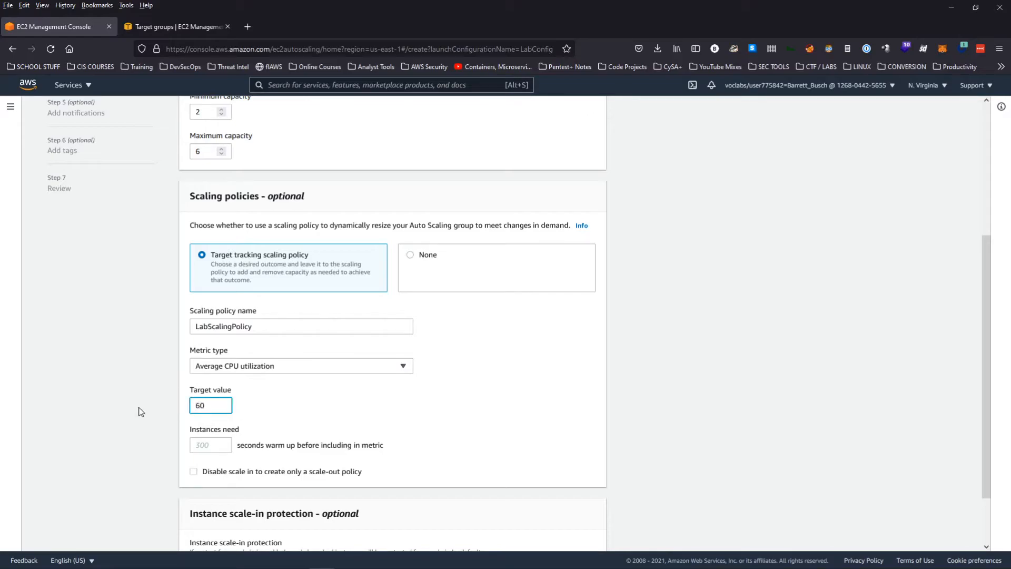
{"action": "left_click", "coordinate": [151, 416]}
{"action": "scroll", "coordinate": [352, 388], "scroll_direction": "down", "scroll_amount": 2}
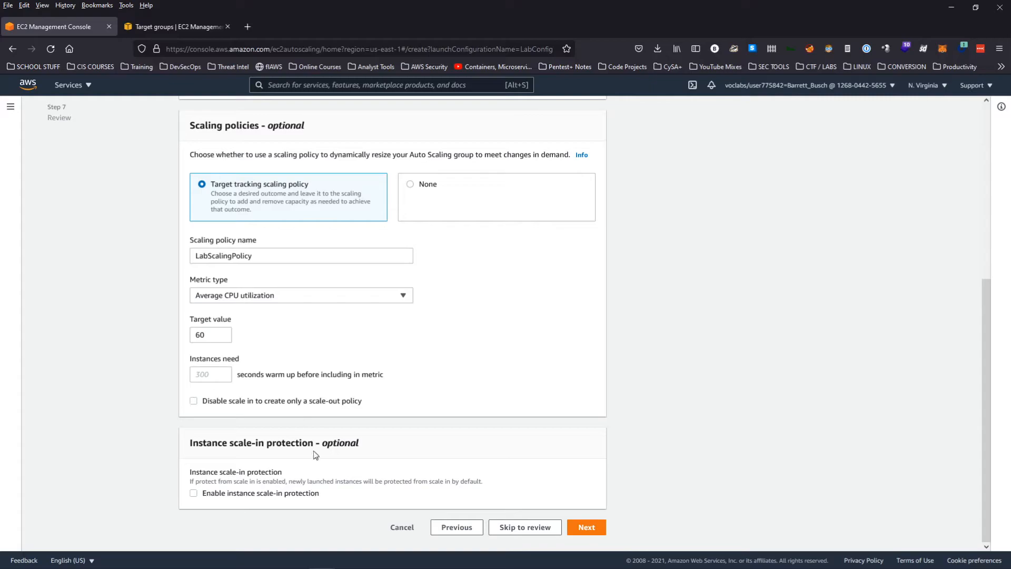
{"action": "scroll", "coordinate": [321, 447], "scroll_direction": "up", "scroll_amount": 3}
{"action": "scroll", "coordinate": [323, 432], "scroll_direction": "down", "scroll_amount": 3}
{"action": "left_click", "coordinate": [589, 528]}
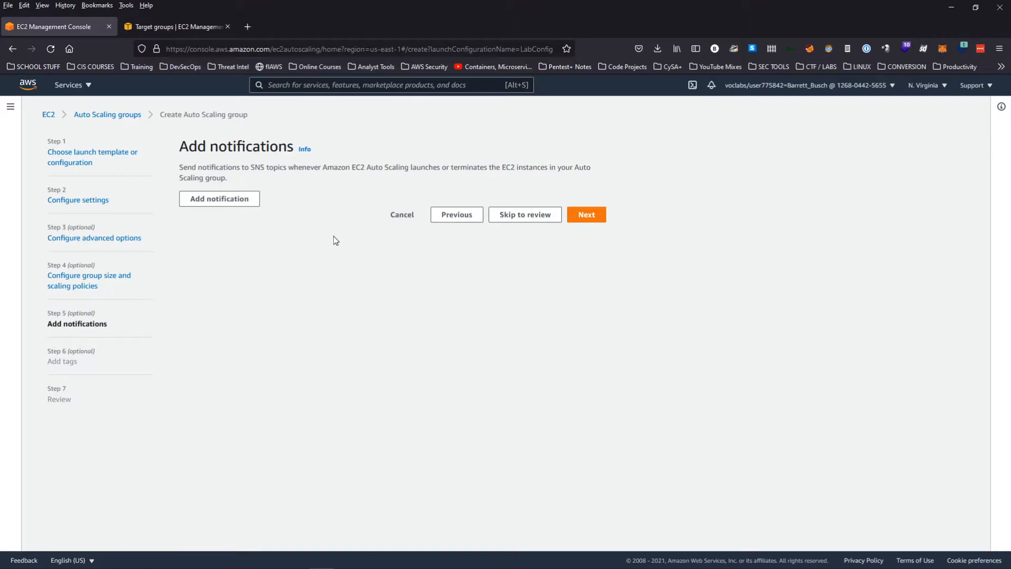
- Skip notifications, add a tag with key Name and value Lab Instance for new instances, and continue to the review
{"action": "left_click", "coordinate": [589, 221]}
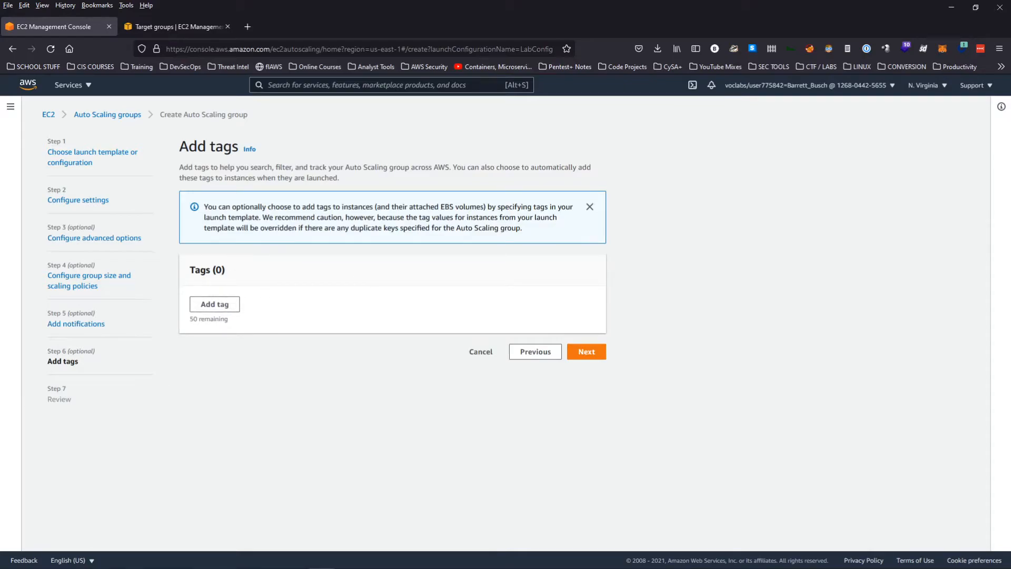
{"action": "left_click", "coordinate": [220, 308]}
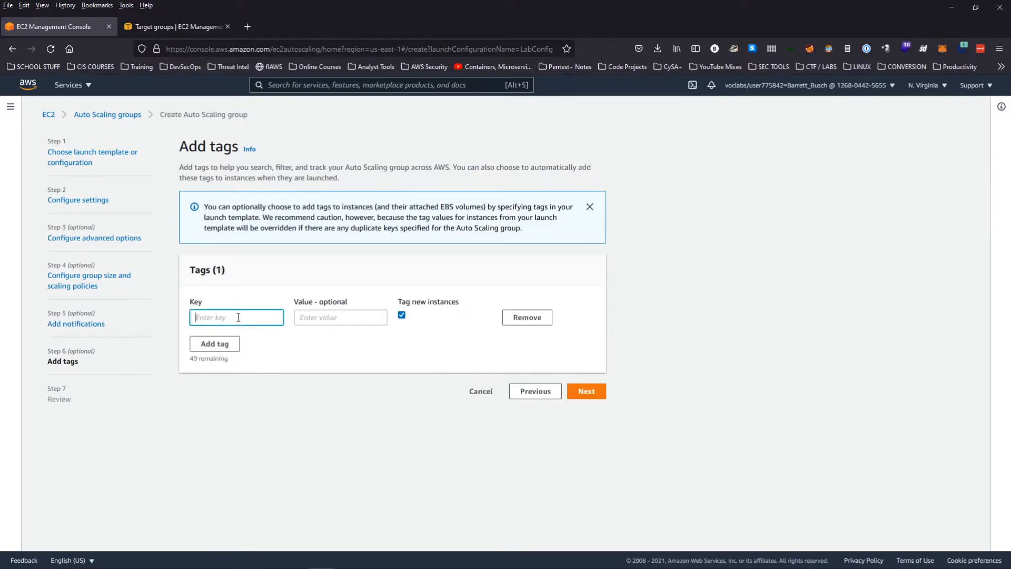
{"action": "type", "text": "Name"}
{"action": "key", "text": "Tab"}
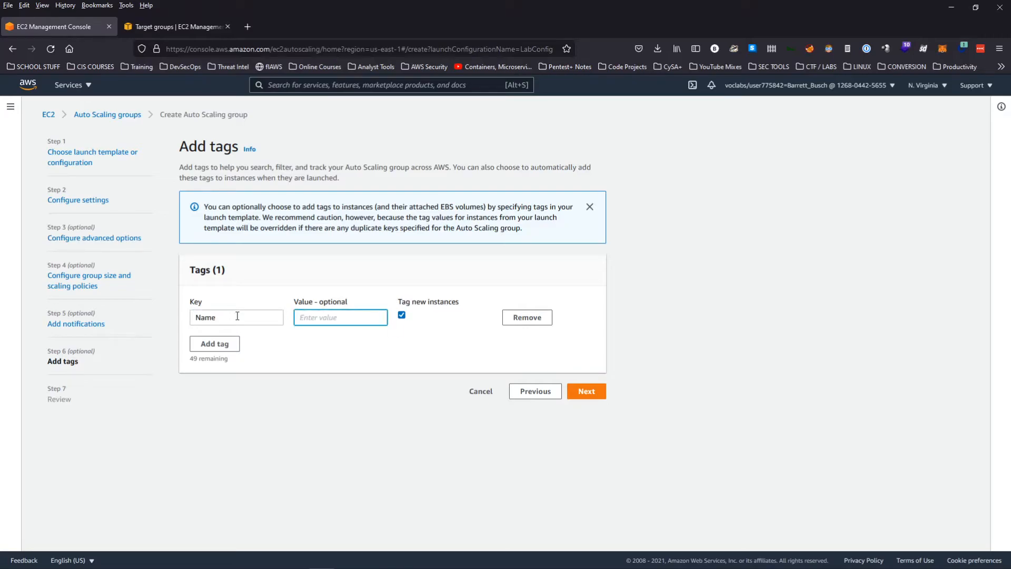
{"action": "type", "text": "Lab Instance"}
{"action": "left_click", "coordinate": [421, 403]}
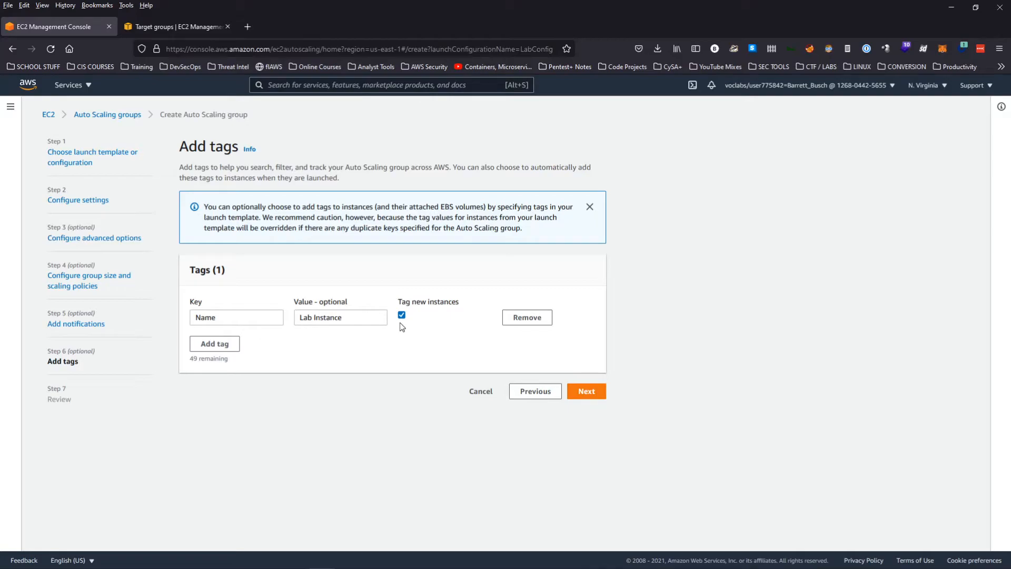
{"action": "left_click", "coordinate": [588, 394]}
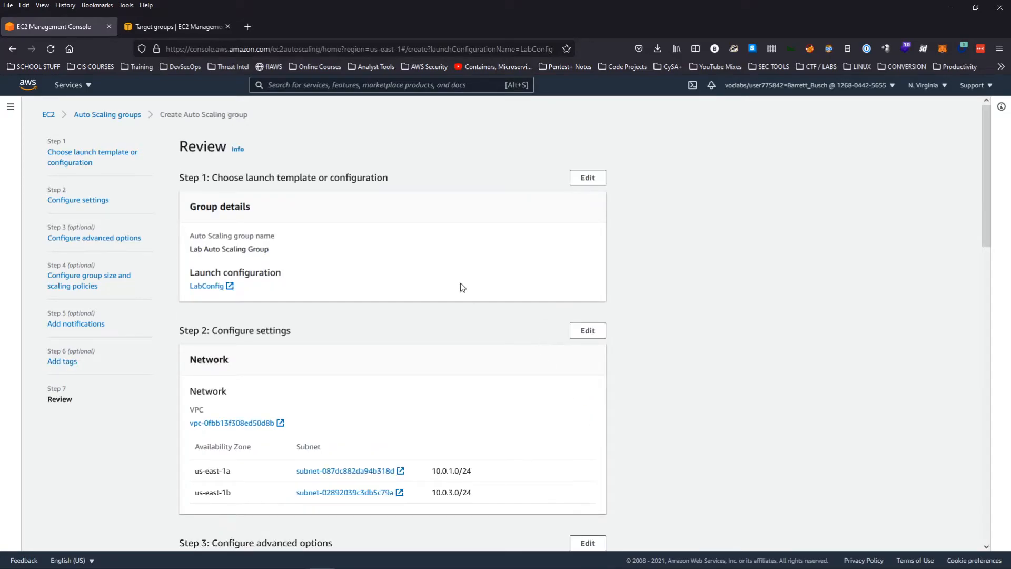
- Review the settings of Lab Auto Scaling Group and create it
{"action": "scroll", "coordinate": [452, 220], "scroll_direction": "down", "scroll_amount": 10}
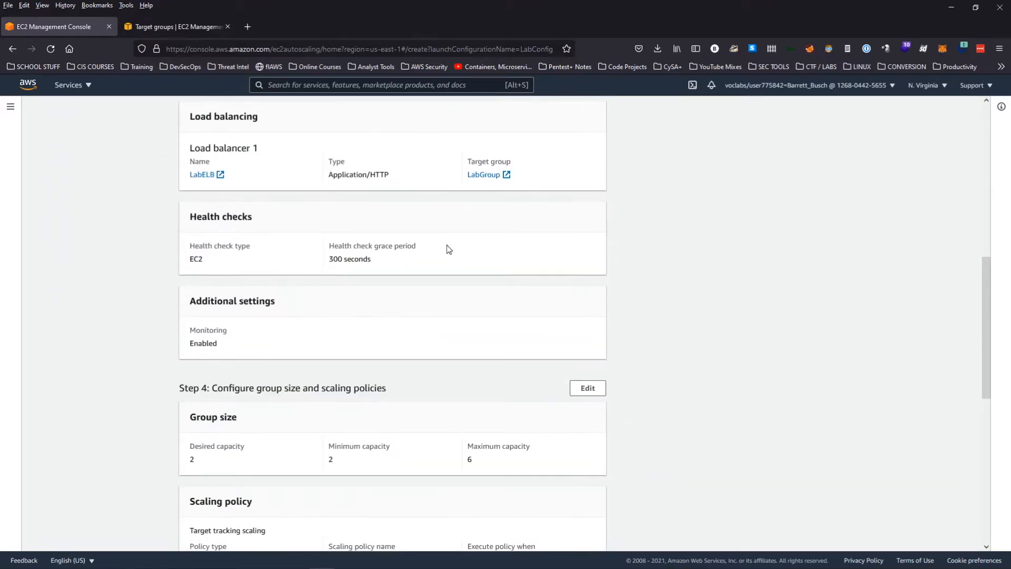
{"action": "scroll", "coordinate": [452, 251], "scroll_direction": "down", "scroll_amount": 6}
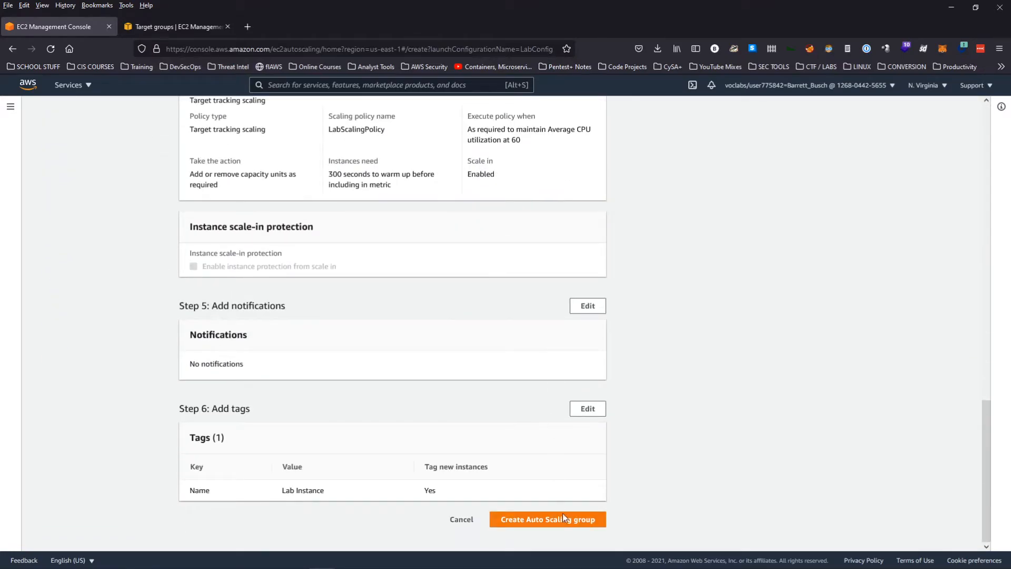
{"action": "left_click", "coordinate": [551, 527]}
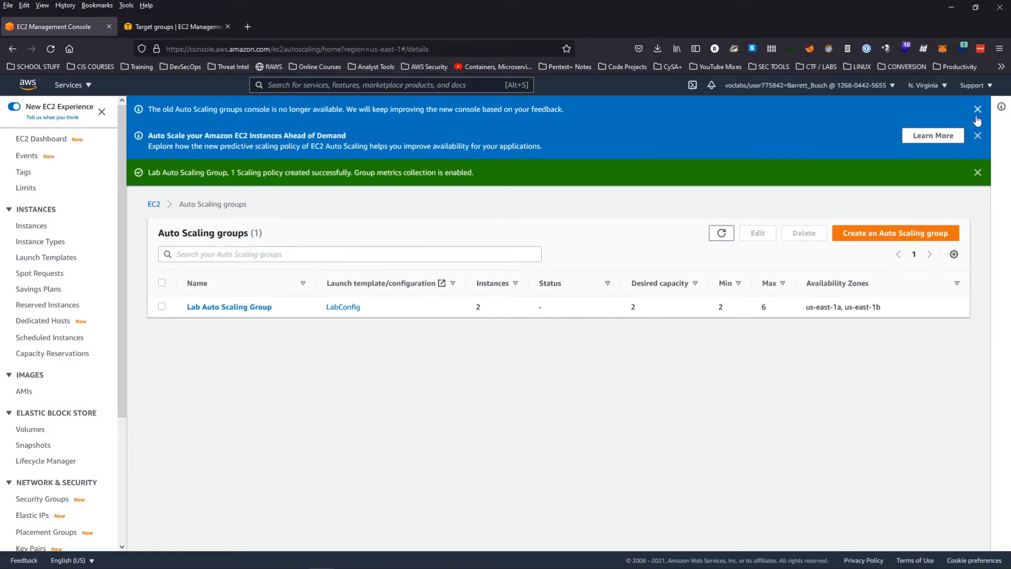
- View the EC2 instances list and check the two Lab Instance entries launched by Auto Scaling
{"action": "left_click", "coordinate": [27, 226]}
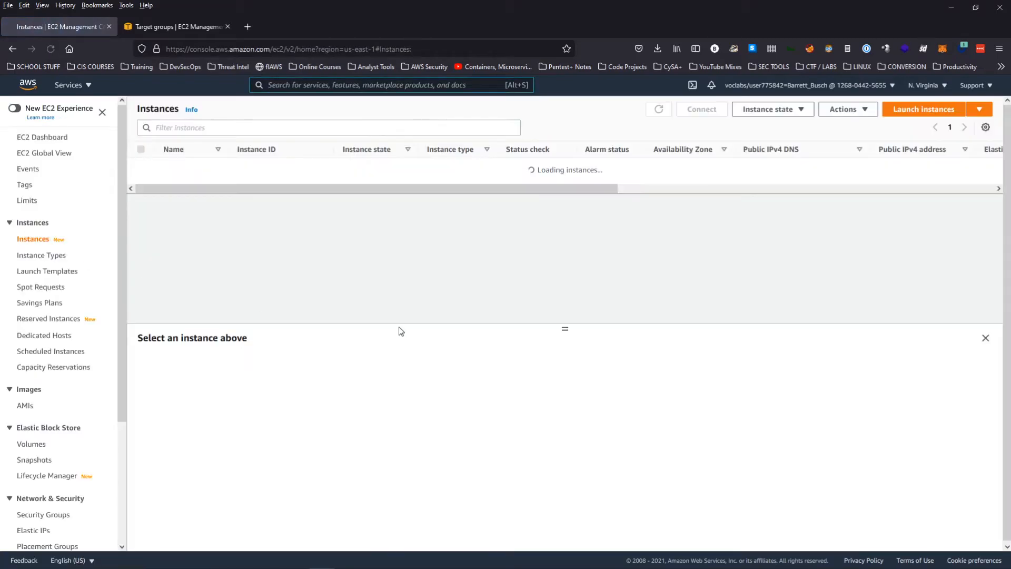
{"action": "left_click", "coordinate": [141, 200]}
{"action": "left_click", "coordinate": [141, 216]}
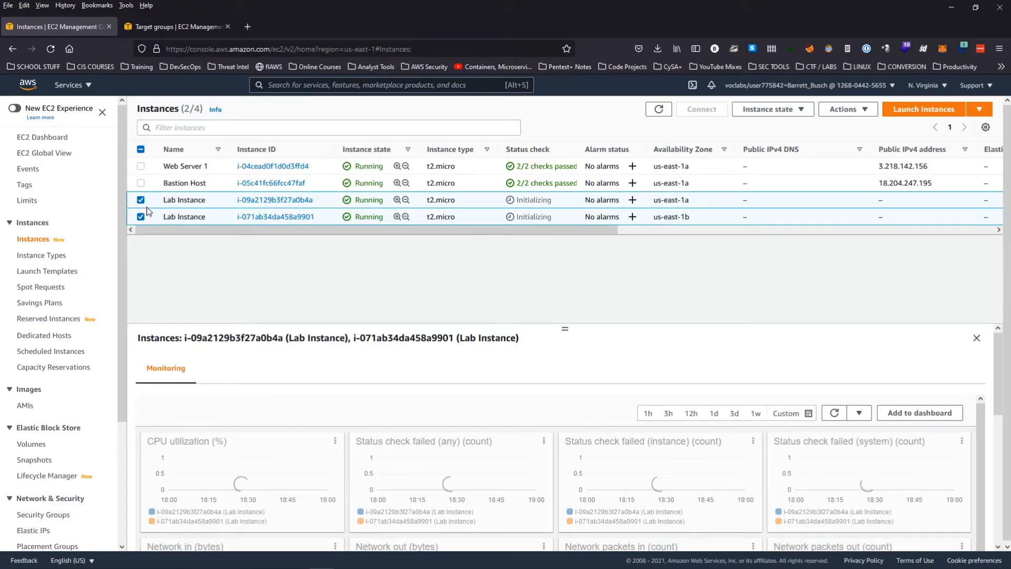
{"action": "left_click", "coordinate": [147, 207]}
{"action": "left_click", "coordinate": [141, 216]}
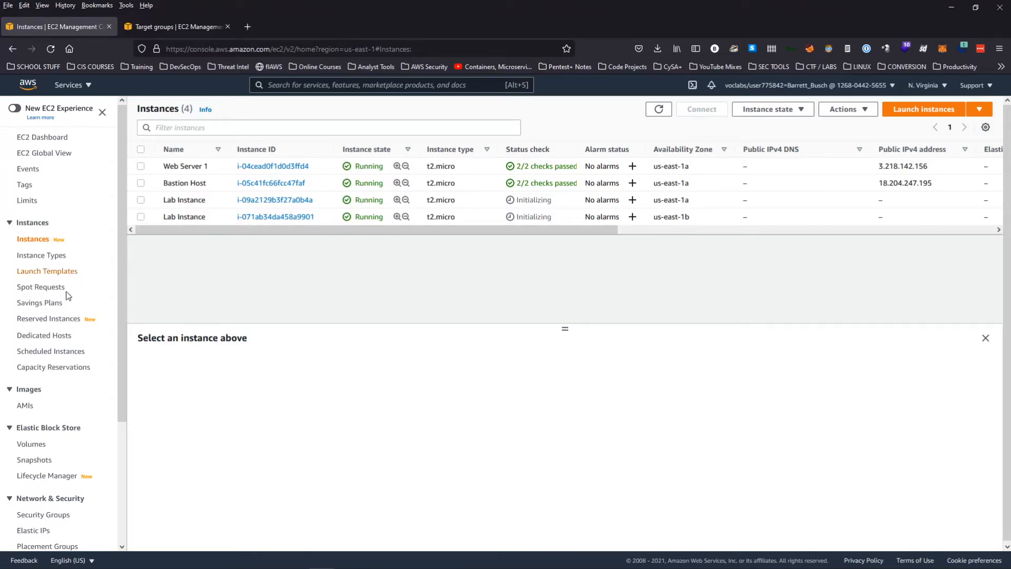
- Open the LabGroup target group and check the health status of its registered targets
{"action": "scroll", "coordinate": [53, 242], "scroll_direction": "down", "scroll_amount": 5}
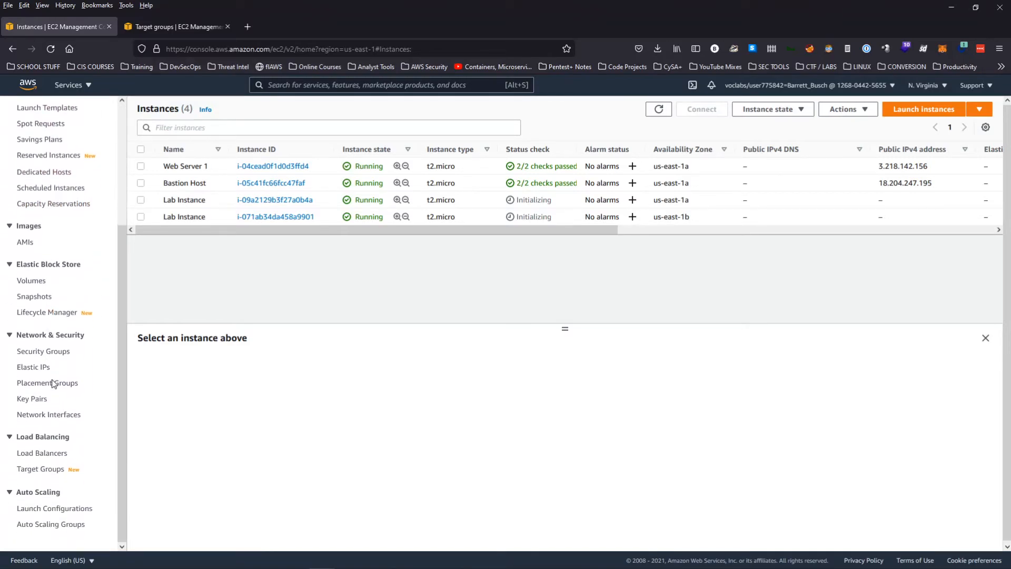
{"action": "left_click", "coordinate": [51, 475]}
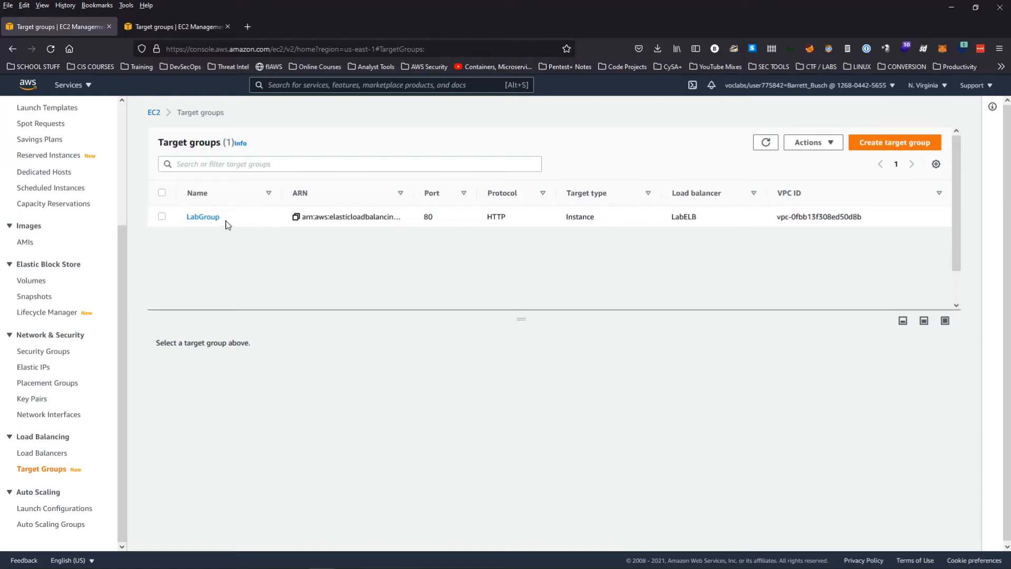
{"action": "left_click", "coordinate": [206, 220]}
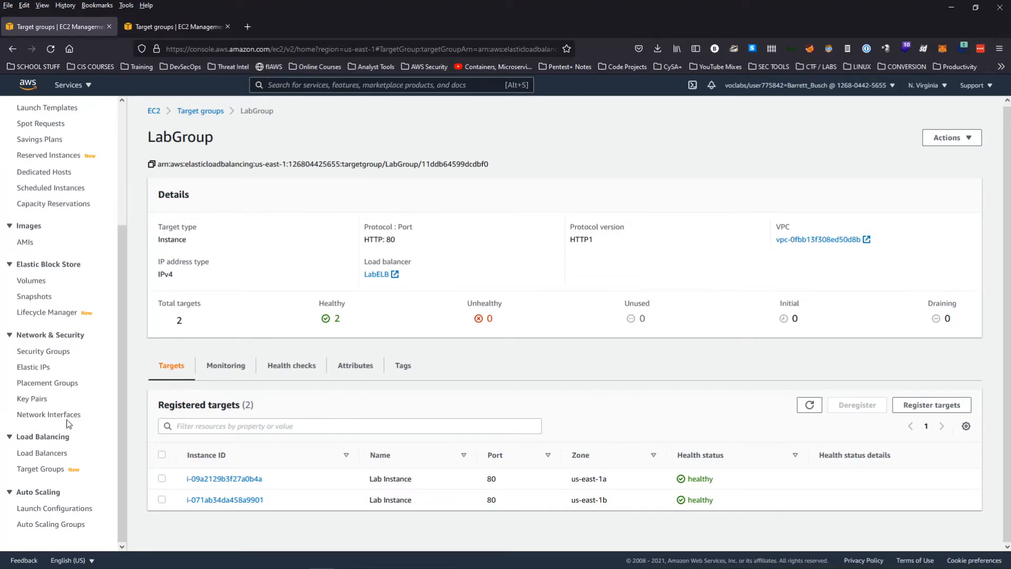
- Open the load balancers list and copy the DNS name of LabELB
{"action": "left_click", "coordinate": [50, 455]}
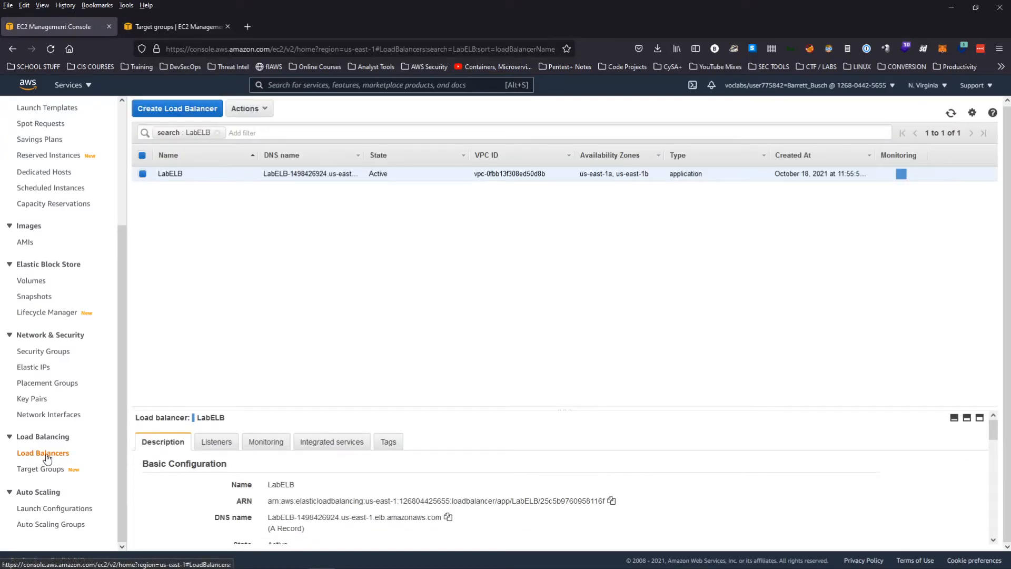
{"action": "scroll", "coordinate": [481, 480], "scroll_direction": "down", "scroll_amount": 3}
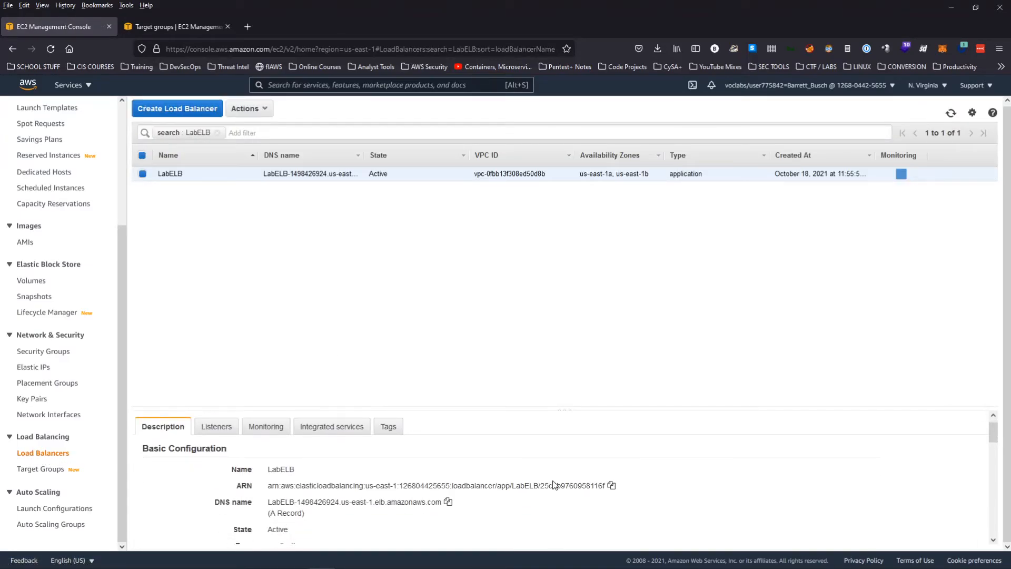
{"action": "scroll", "coordinate": [482, 480], "scroll_direction": "up", "scroll_amount": 2}
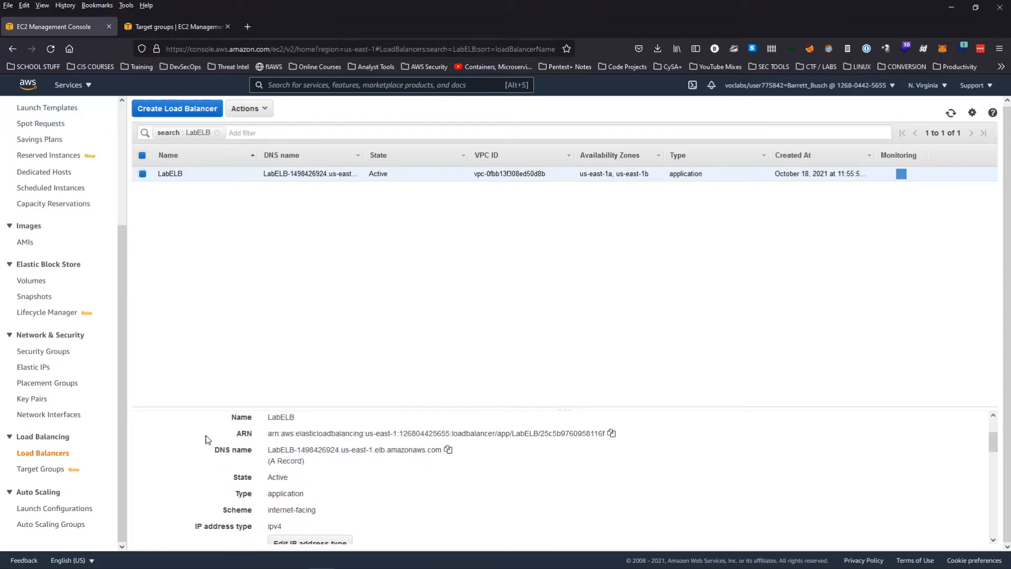
{"action": "left_click", "coordinate": [448, 450]}
- Load the web application in a new browser tab using the copied LabELB DNS name
{"action": "left_click", "coordinate": [243, 49]}
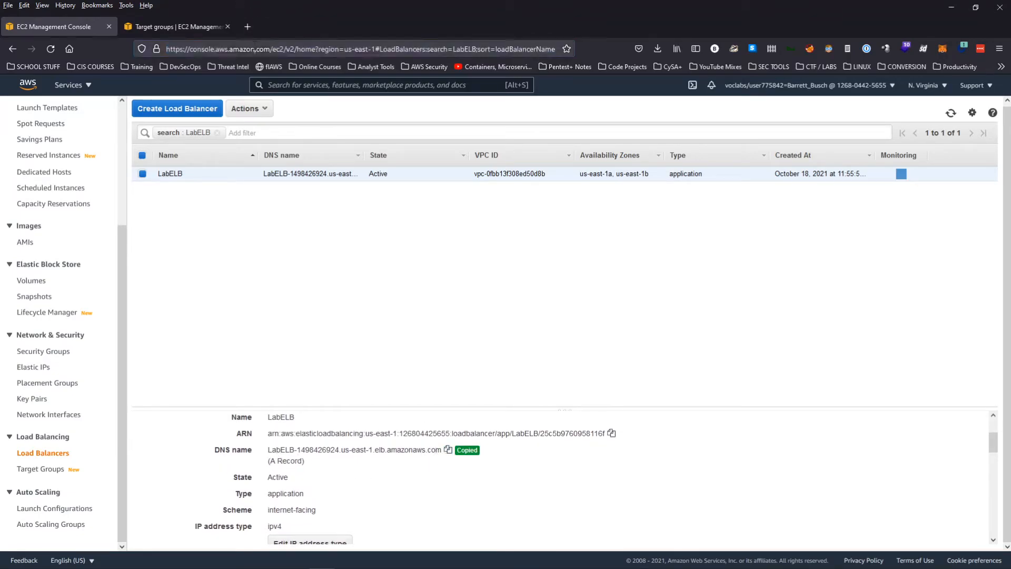
{"action": "left_click", "coordinate": [248, 27]}
{"action": "key", "text": "ctrl+v"}
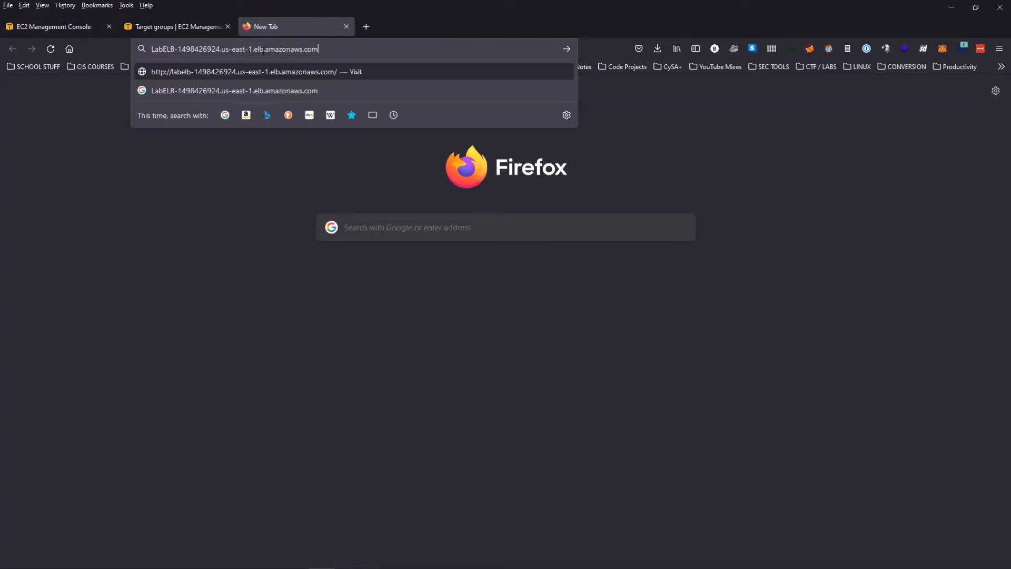
{"action": "key", "text": "Return"}
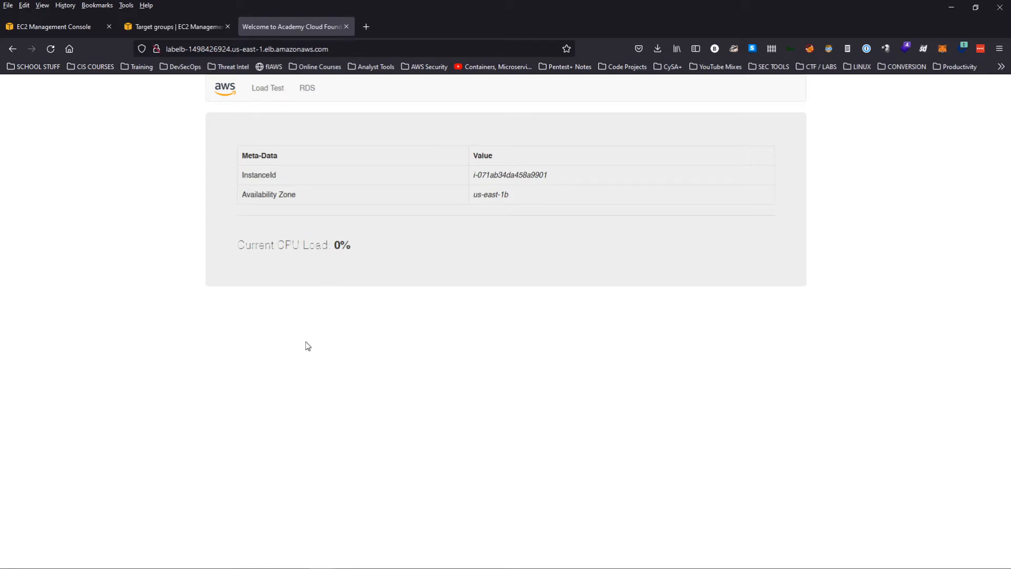
- Return to the AWS console, find the CloudWatch service and view all of its alarms
{"action": "left_click", "coordinate": [86, 30]}
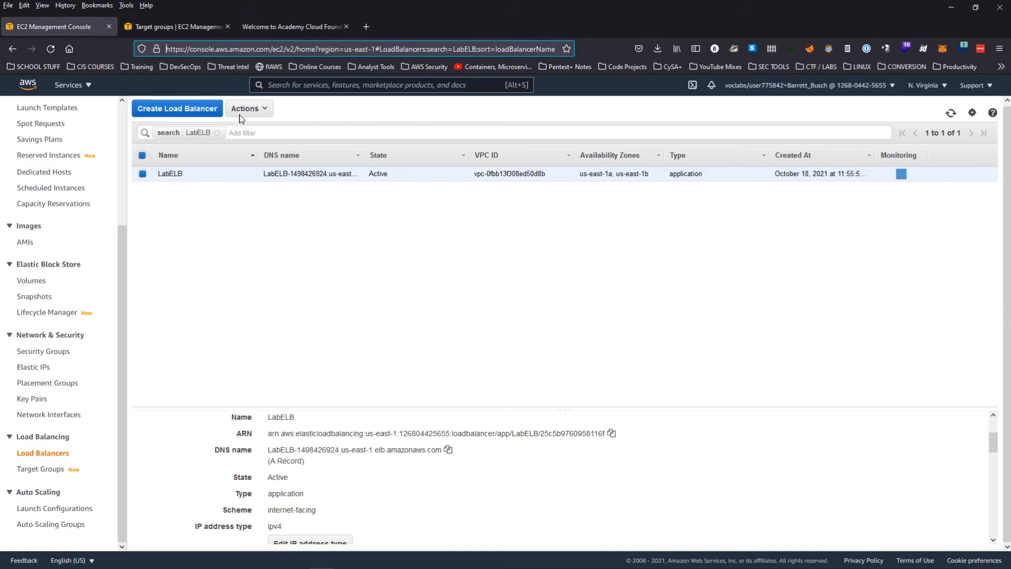
{"action": "key", "text": "alt+s"}
{"action": "type", "text": "cloudwath"}
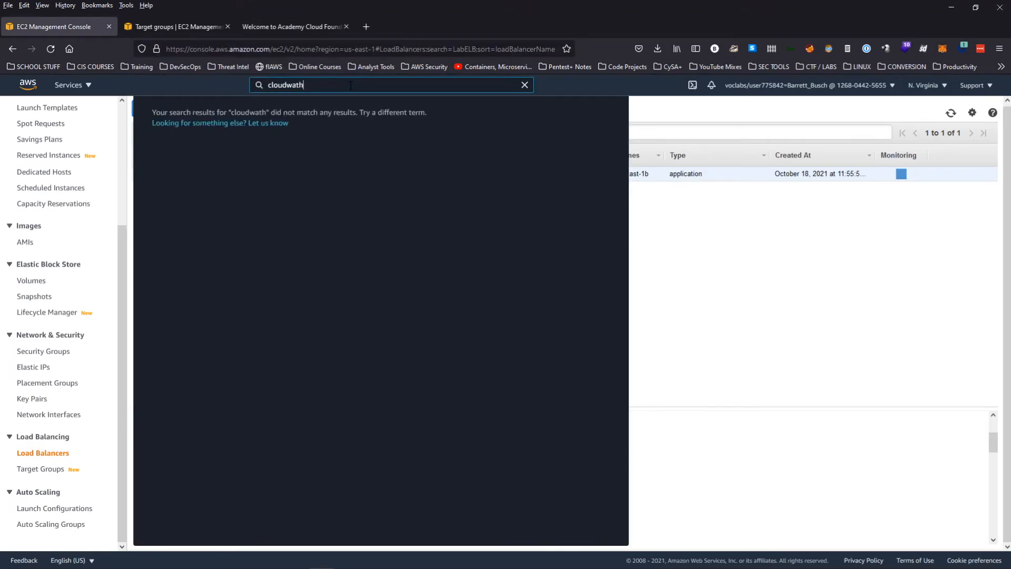
{"action": "key", "text": "BackSpace"}
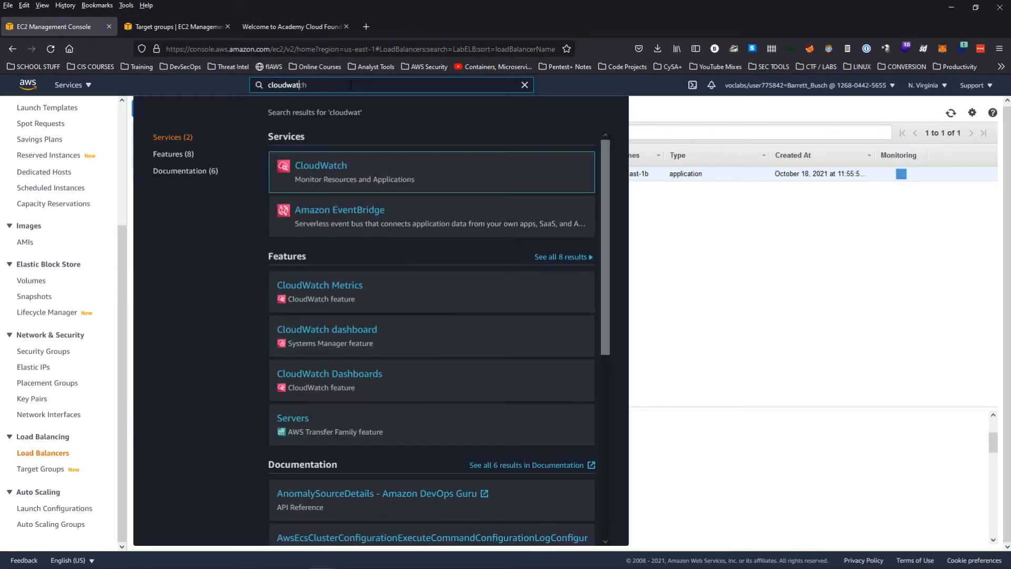
{"action": "type", "text": "ch"}
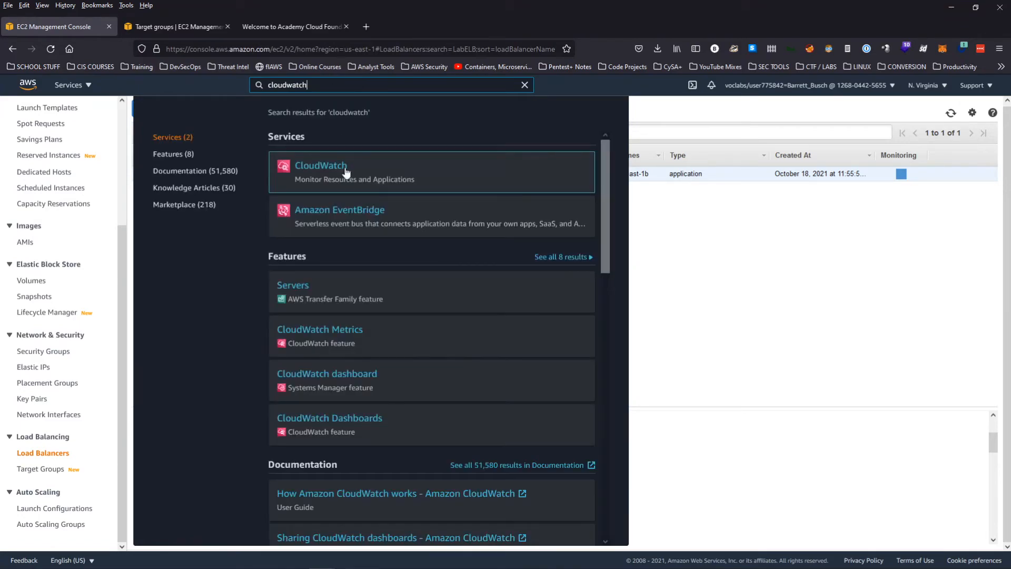
{"action": "left_click", "coordinate": [331, 167]}
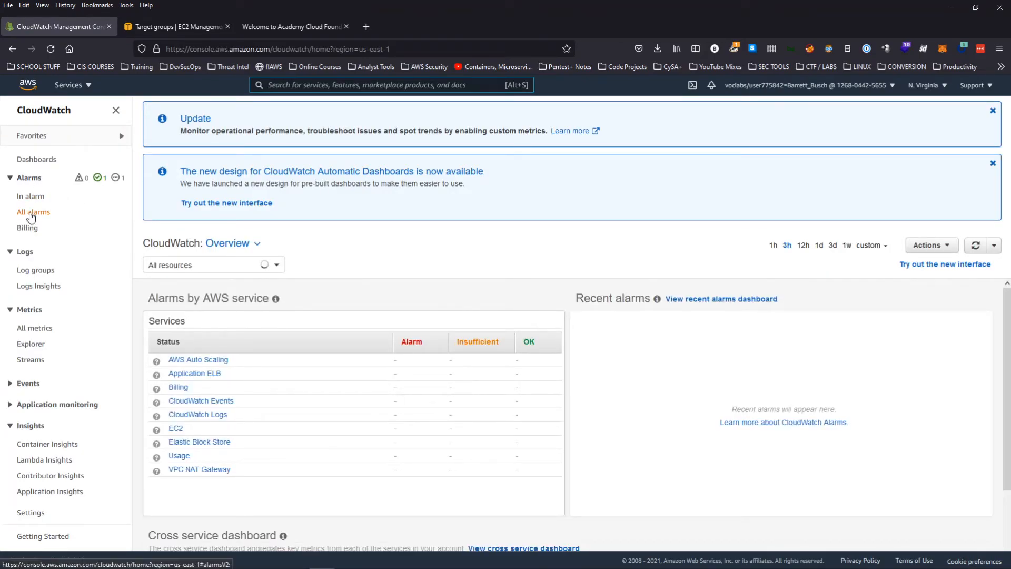
{"action": "left_click", "coordinate": [31, 213]}
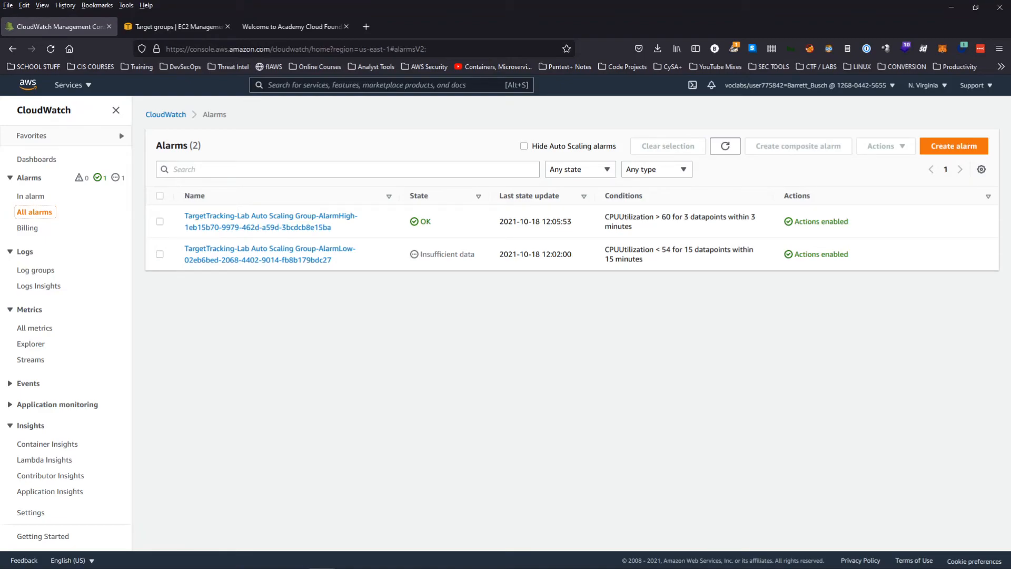
- Start the Load Test in the load-balanced web application to generate CPU load
{"action": "left_click", "coordinate": [270, 27]}
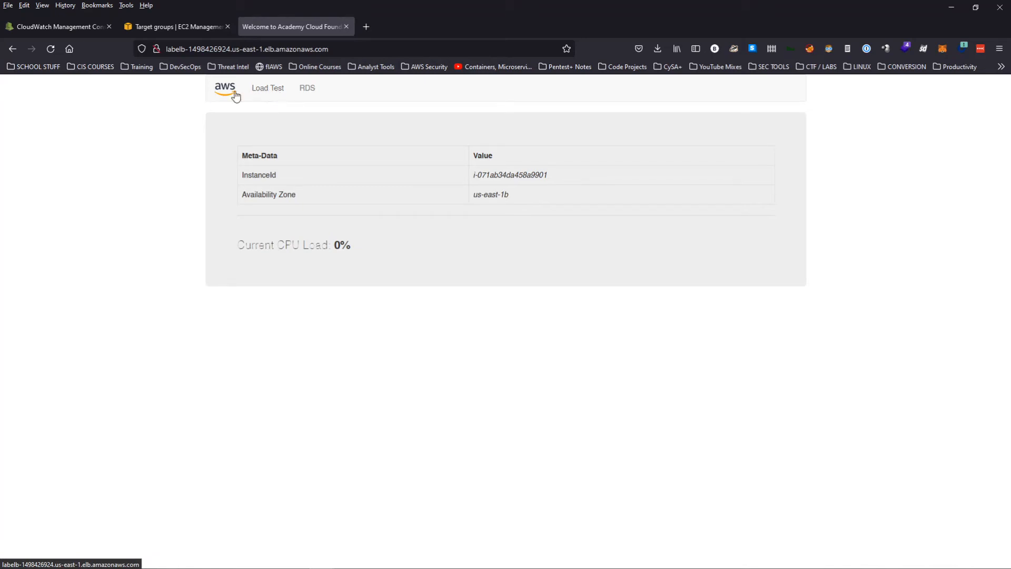
{"action": "left_click", "coordinate": [269, 91]}
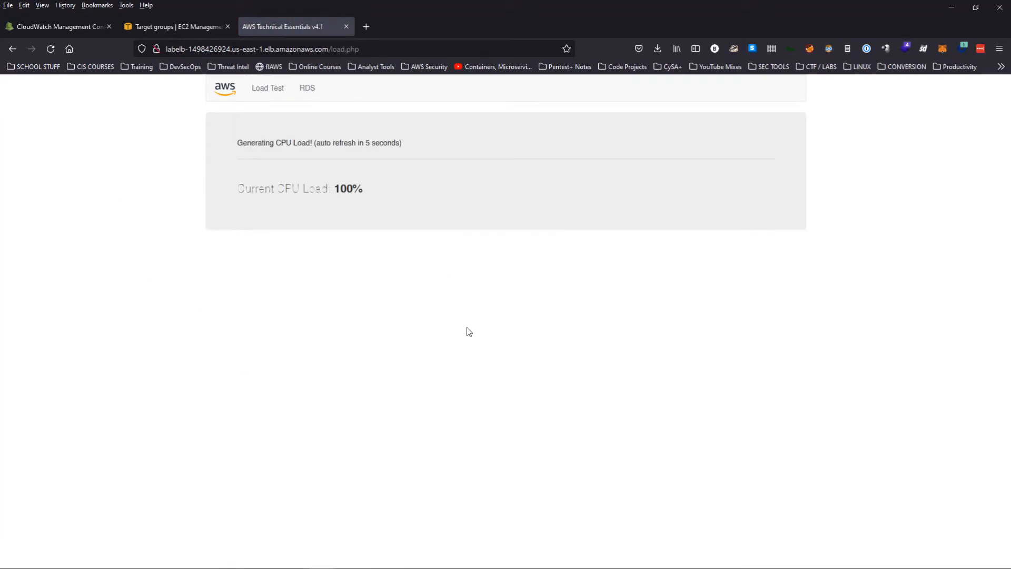
{"action": "left_click_drag", "start_coordinate": [312, 145], "coordinate": [416, 142]}
{"action": "left_click", "coordinate": [417, 143]}
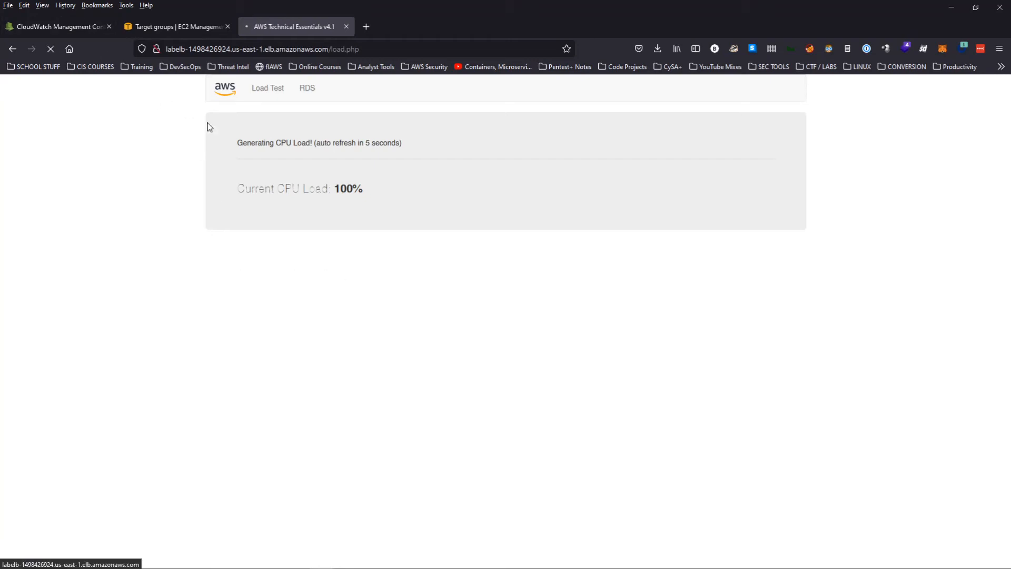
- Refresh the CloudWatch alarms and examine the AlarmHigh alarm's CPUUtilization graph and state for Lab Auto Scaling Group
{"action": "left_click", "coordinate": [74, 27]}
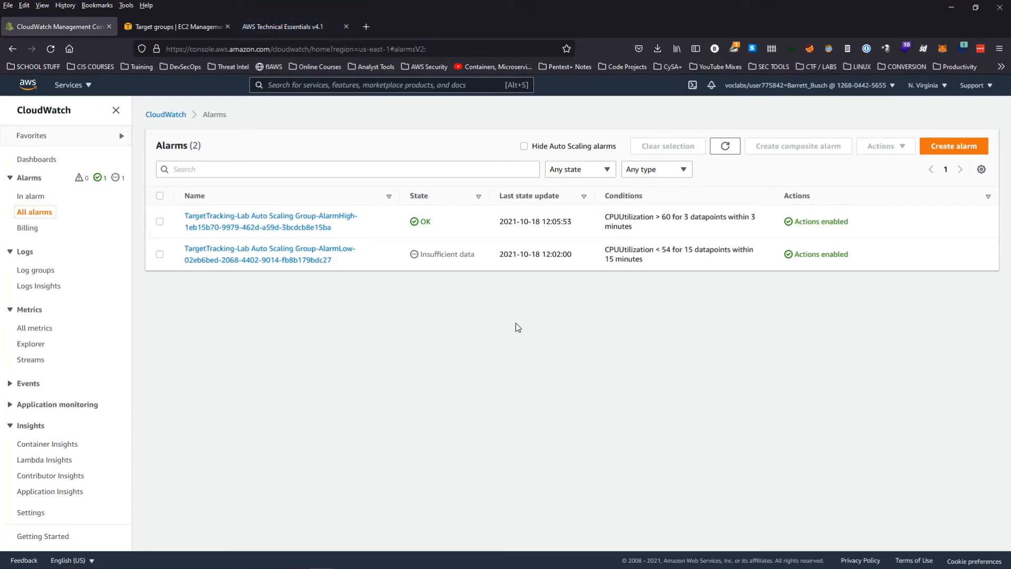
{"action": "left_click", "coordinate": [727, 150]}
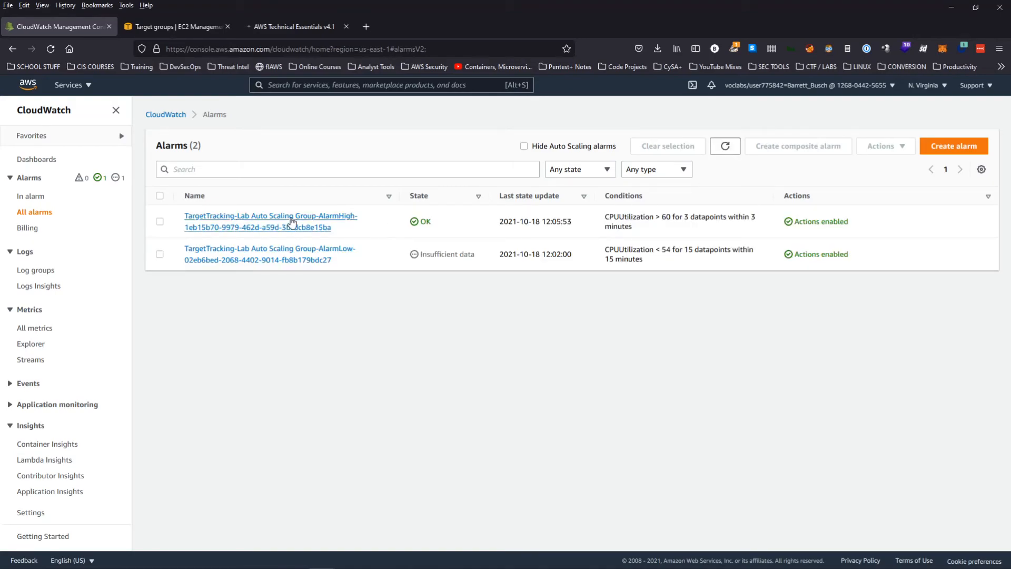
{"action": "left_click", "coordinate": [295, 218]}
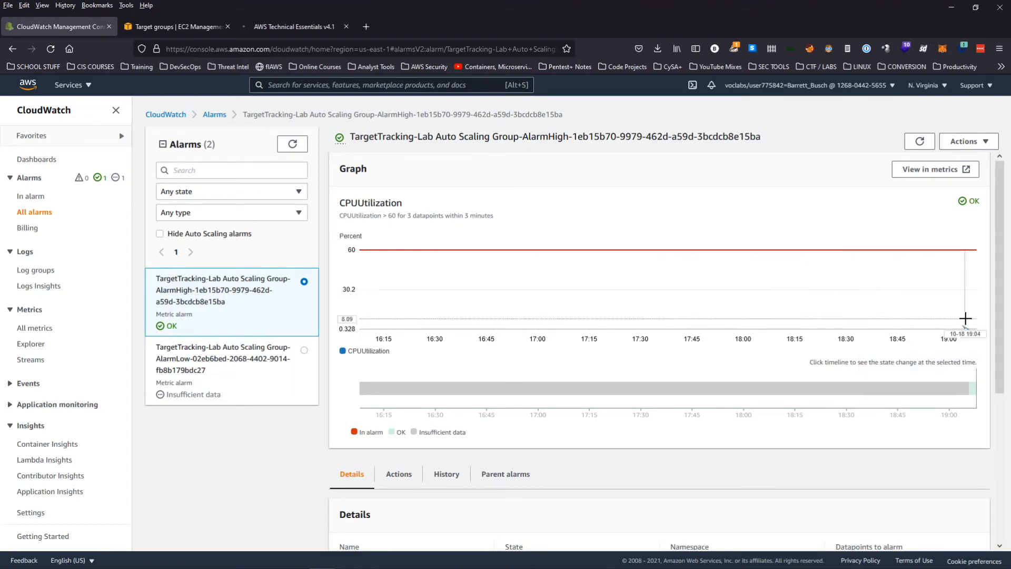
{"action": "mouse_move", "coordinate": [980, 255]}
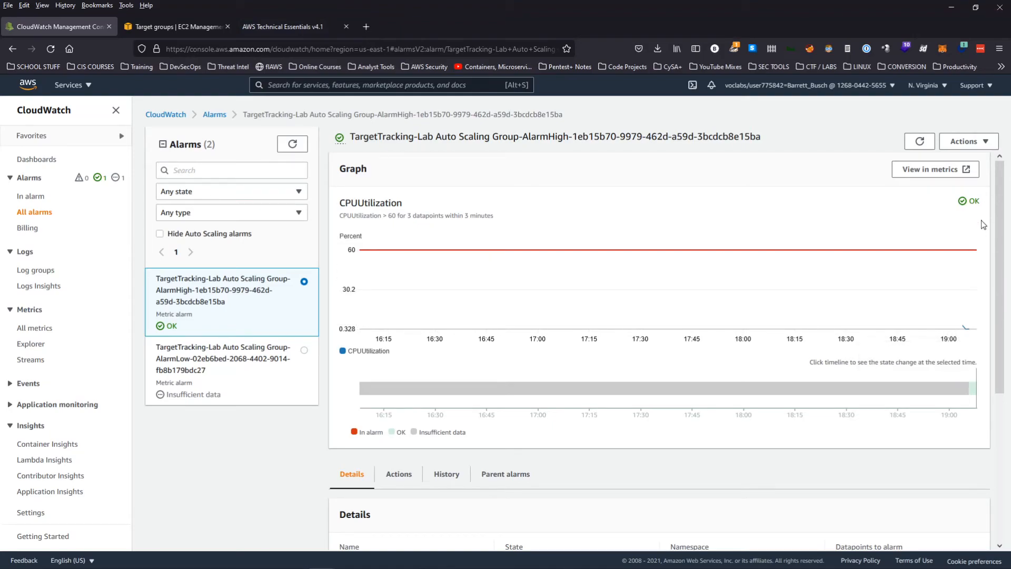
{"action": "left_click", "coordinate": [293, 145]}
{"action": "left_click", "coordinate": [292, 144]}
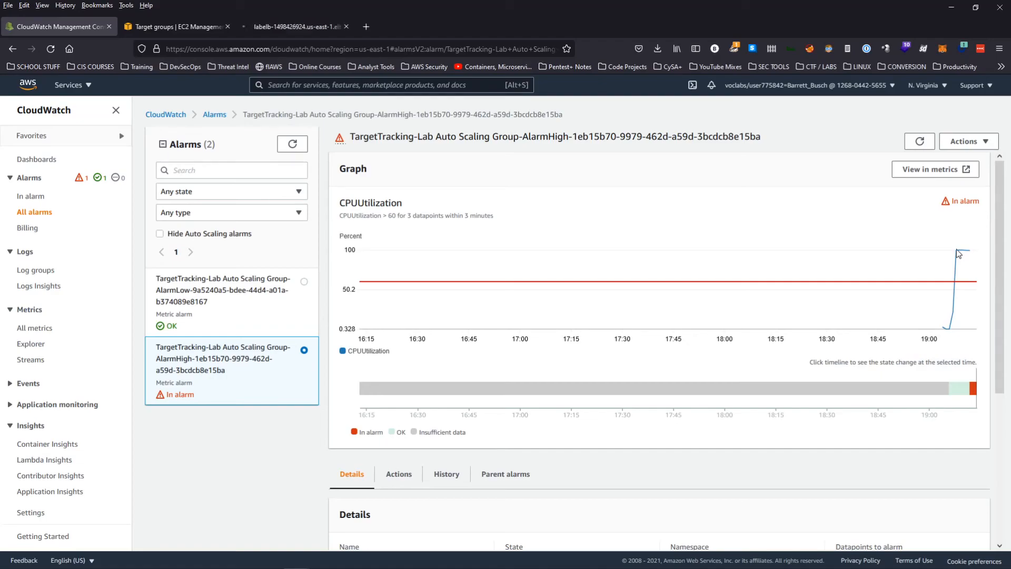
- Compare the load test page with the AlarmHigh graph, close the load test tab and return to the CloudWatch alarm
{"action": "left_click", "coordinate": [275, 27]}
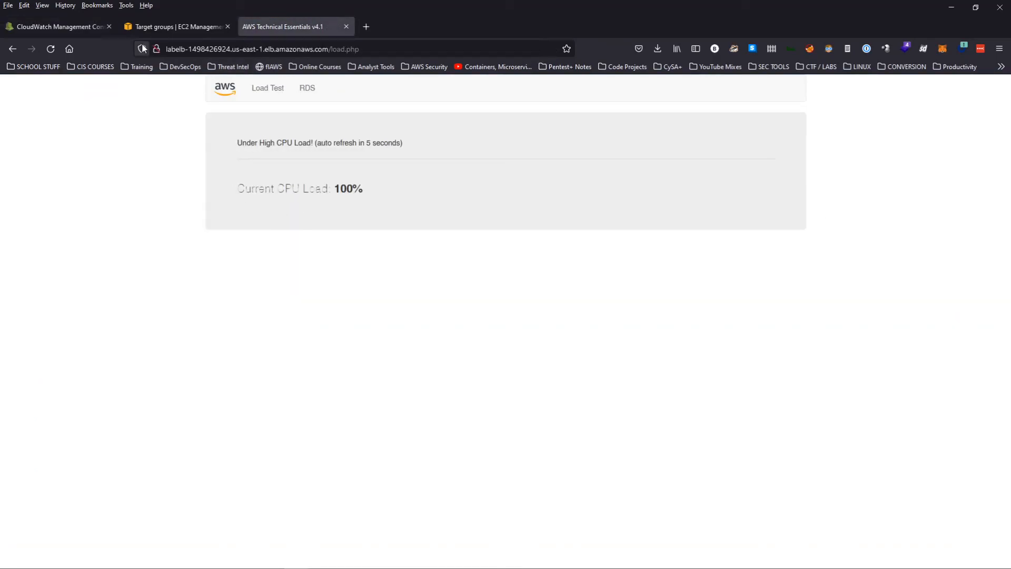
{"action": "left_click", "coordinate": [71, 27]}
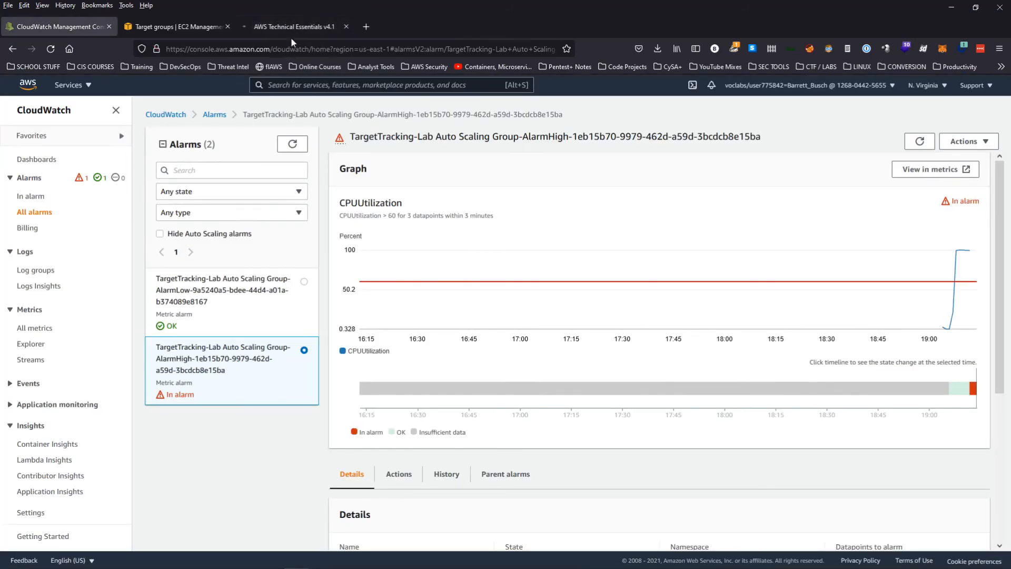
{"action": "left_click", "coordinate": [301, 27]}
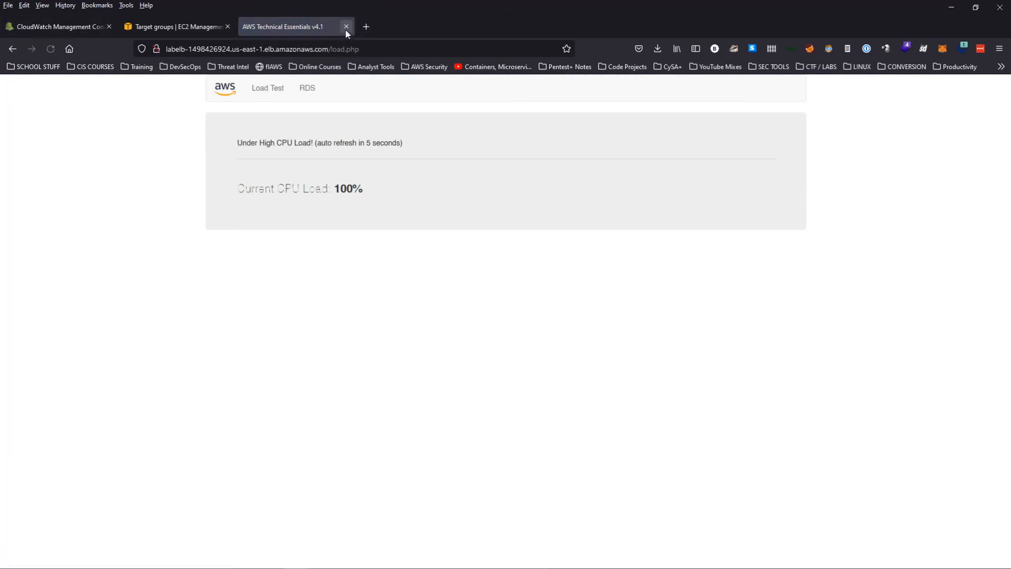
{"action": "left_click", "coordinate": [346, 28]}
{"action": "left_click", "coordinate": [62, 28]}
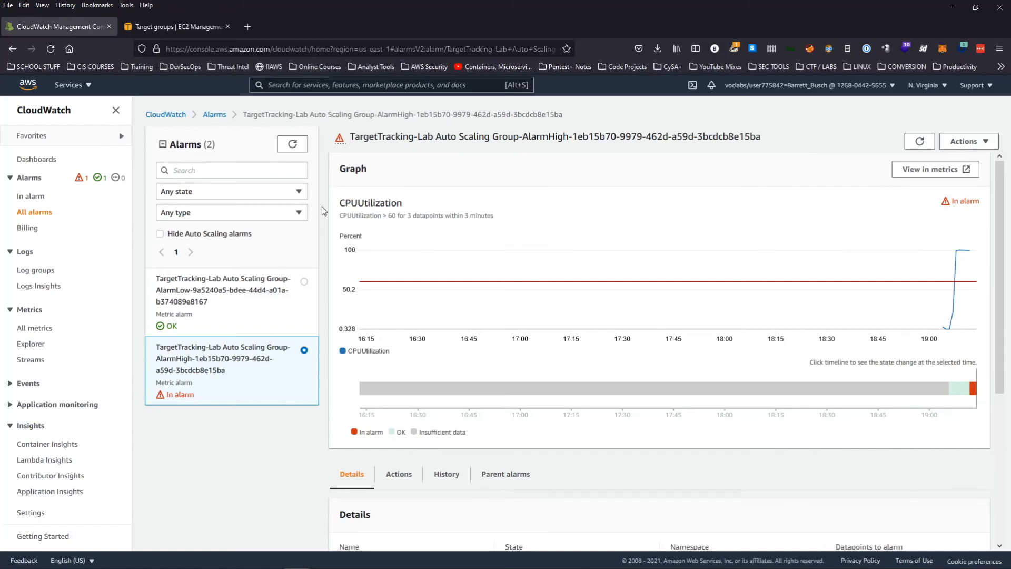
{"action": "mouse_move", "coordinate": [972, 288]}
- Go to the EC2 instances list and check for additional Lab Instance entries launched by Auto Scaling
{"action": "left_click", "coordinate": [339, 85]}
{"action": "type", "text": "ec2"}
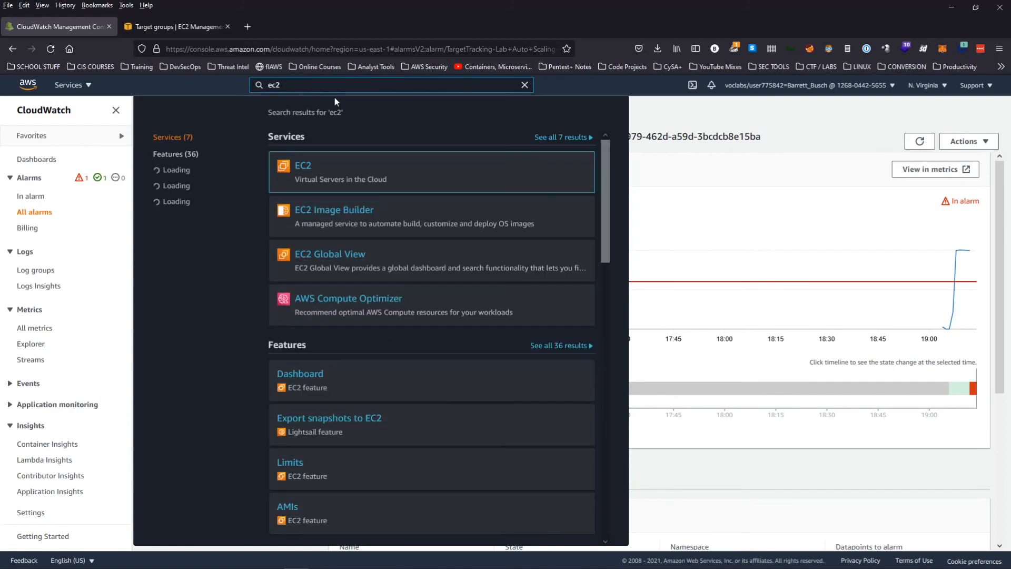
{"action": "left_click", "coordinate": [305, 168]}
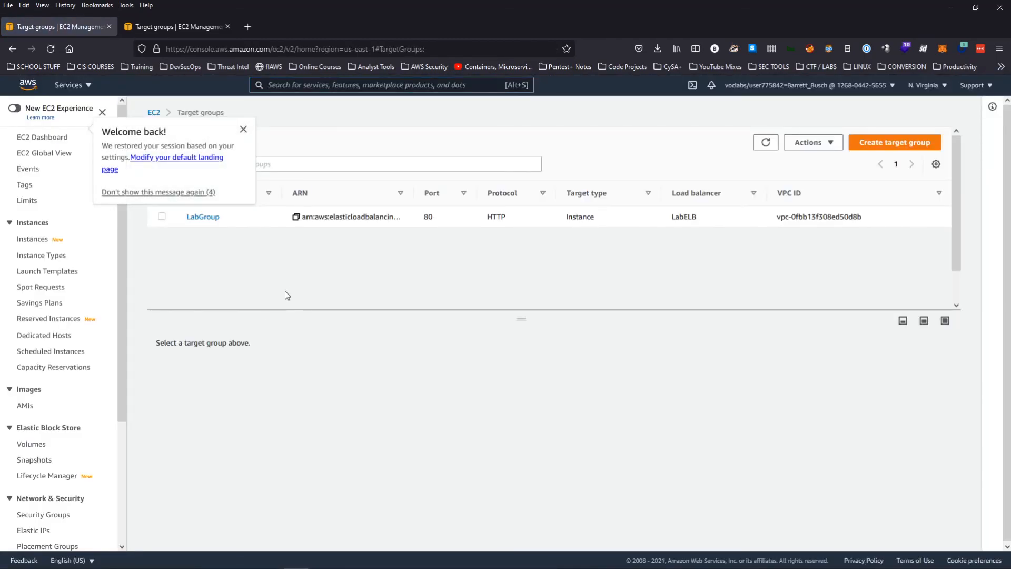
{"action": "left_click", "coordinate": [37, 239]}
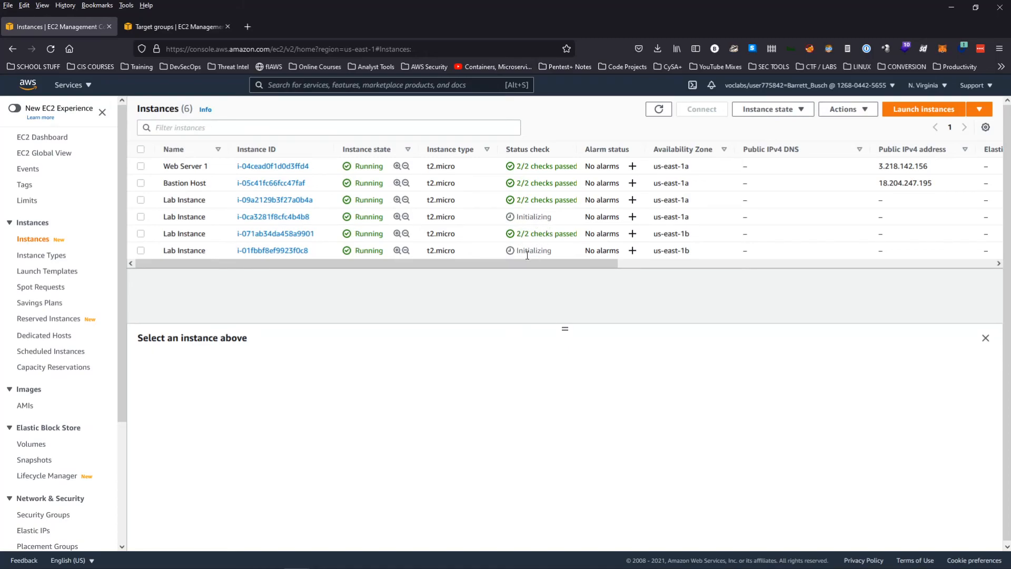
{"action": "left_click", "coordinate": [659, 109]}
- Terminate the Web Server 1 instance and refresh the instances list
{"action": "left_click", "coordinate": [140, 166]}
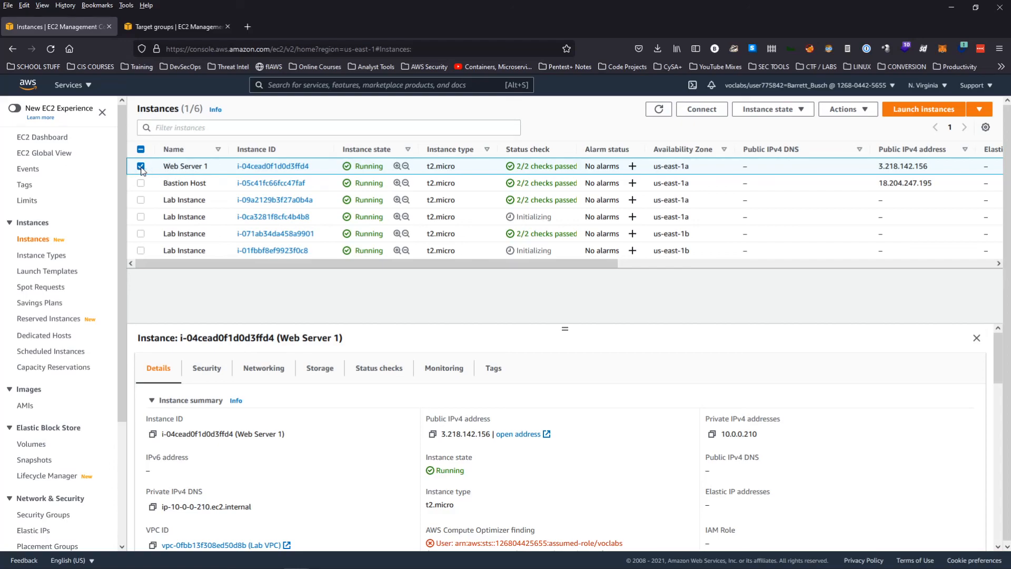
{"action": "left_click", "coordinate": [808, 112]}
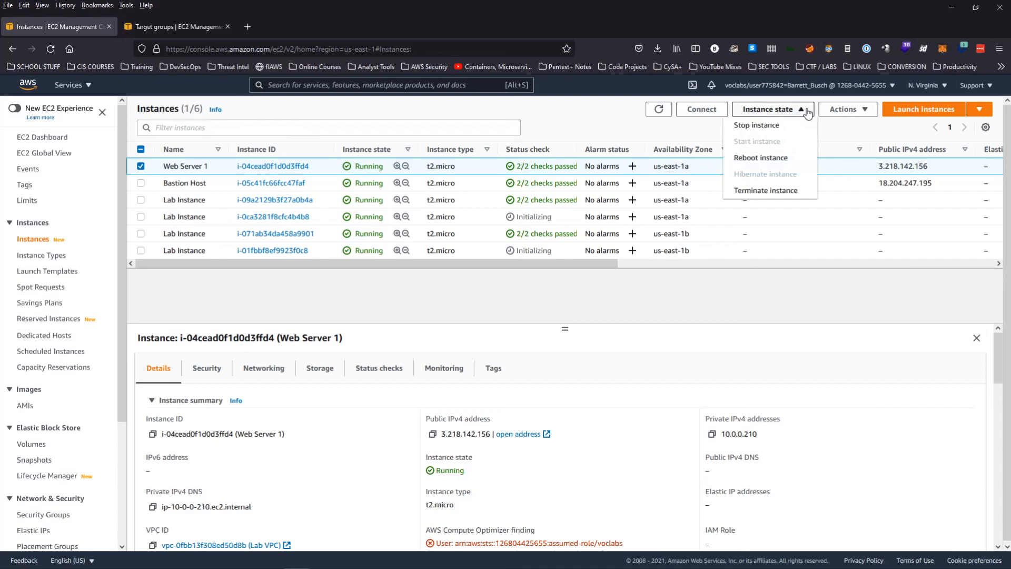
{"action": "left_click", "coordinate": [755, 198]}
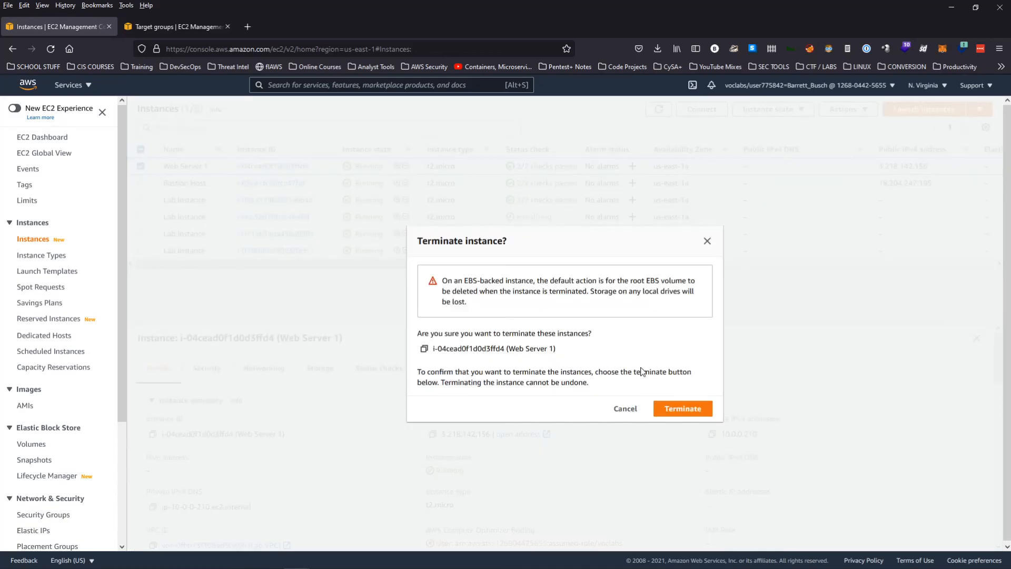
{"action": "left_click", "coordinate": [683, 409]}
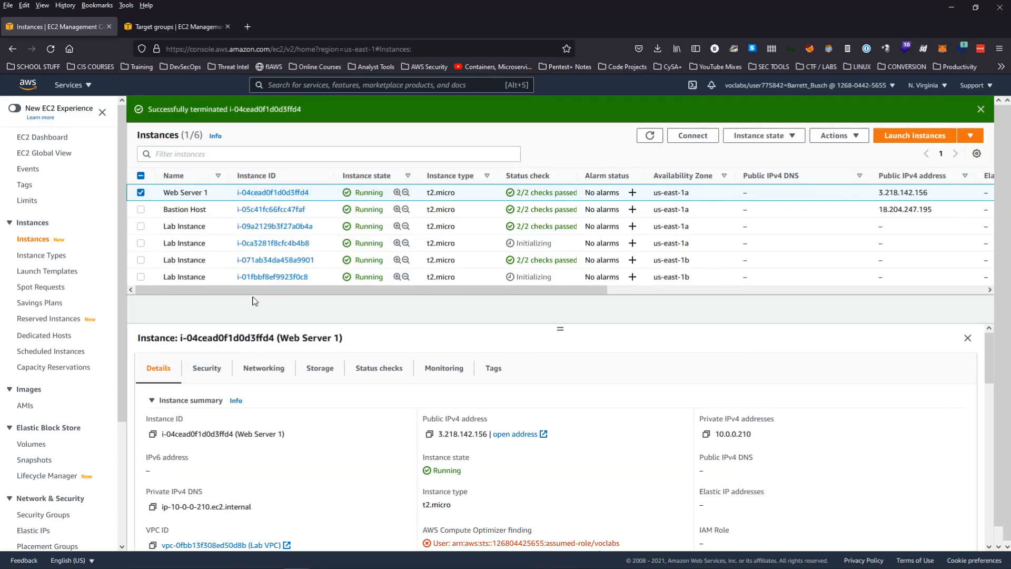
{"action": "left_click", "coordinate": [645, 144]}
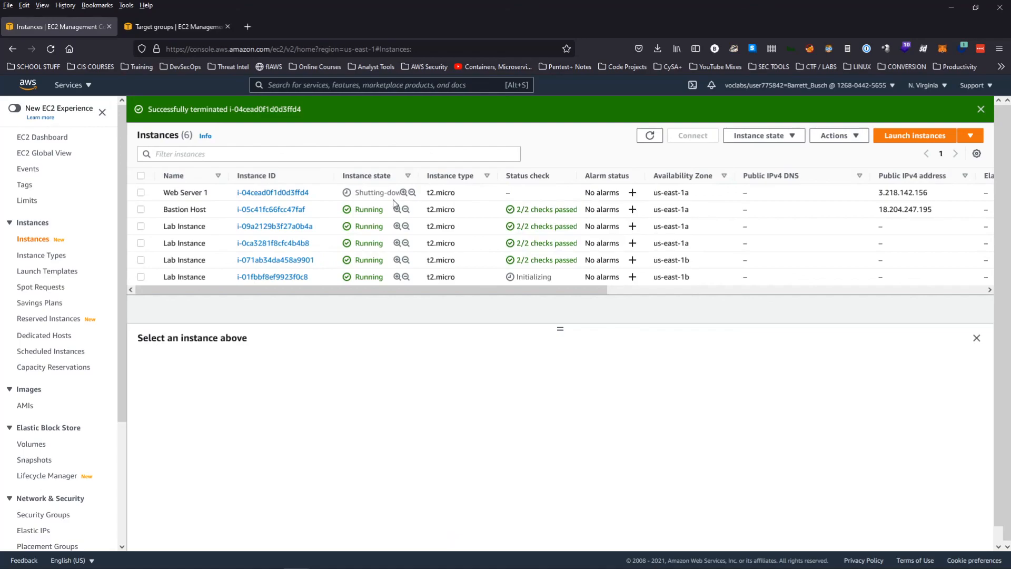